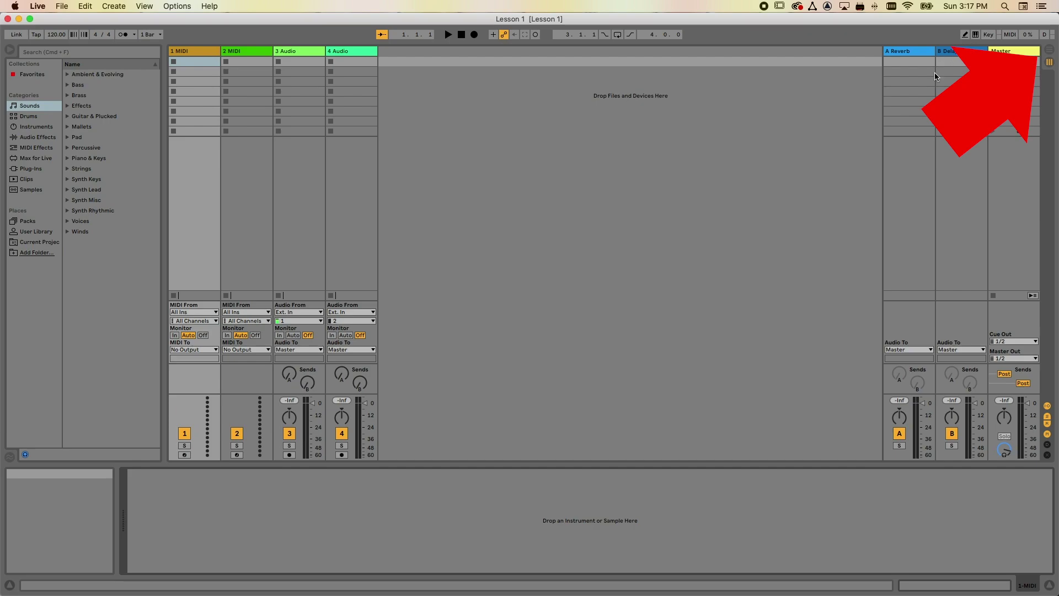
# Alternate between the Arrangement View and the Session View, finishing in the Arrangement View.
pyautogui.click(1051, 51)
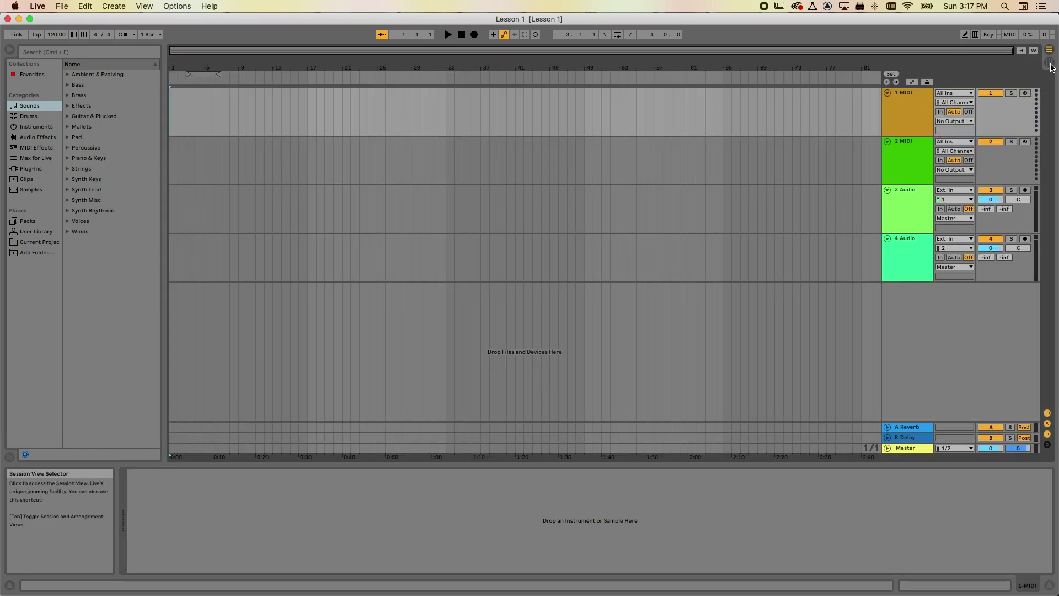
pyautogui.click(1051, 62)
pyautogui.click(1051, 50)
pyautogui.click(1051, 62)
pyautogui.click(1052, 51)
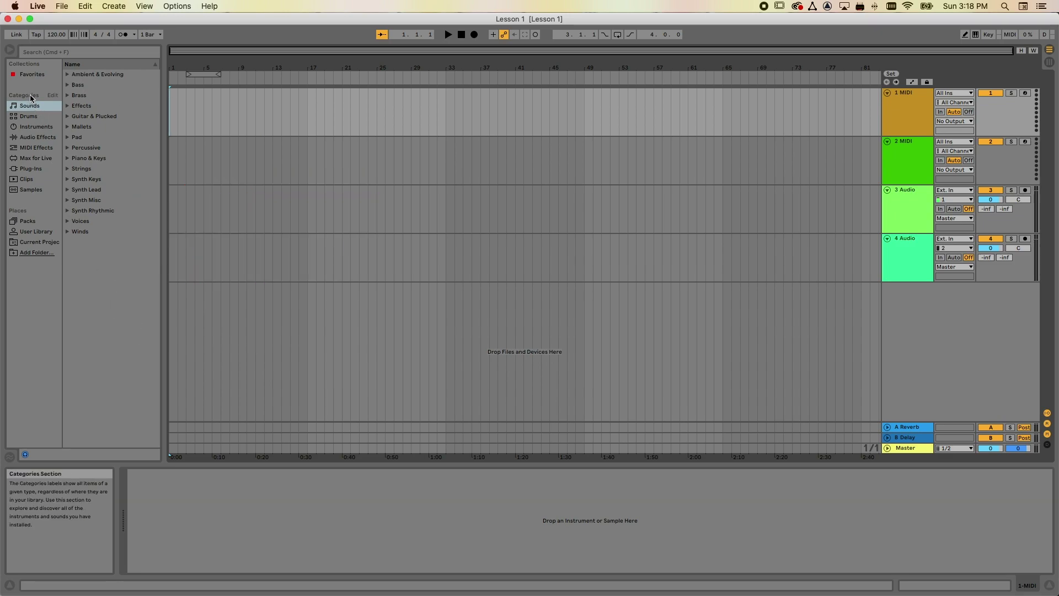
# Browse the Drums, Instruments, Audio Effects, MIDI Effects and Max for Live categories in the browser, returning to Drums.
pyautogui.click(31, 116)
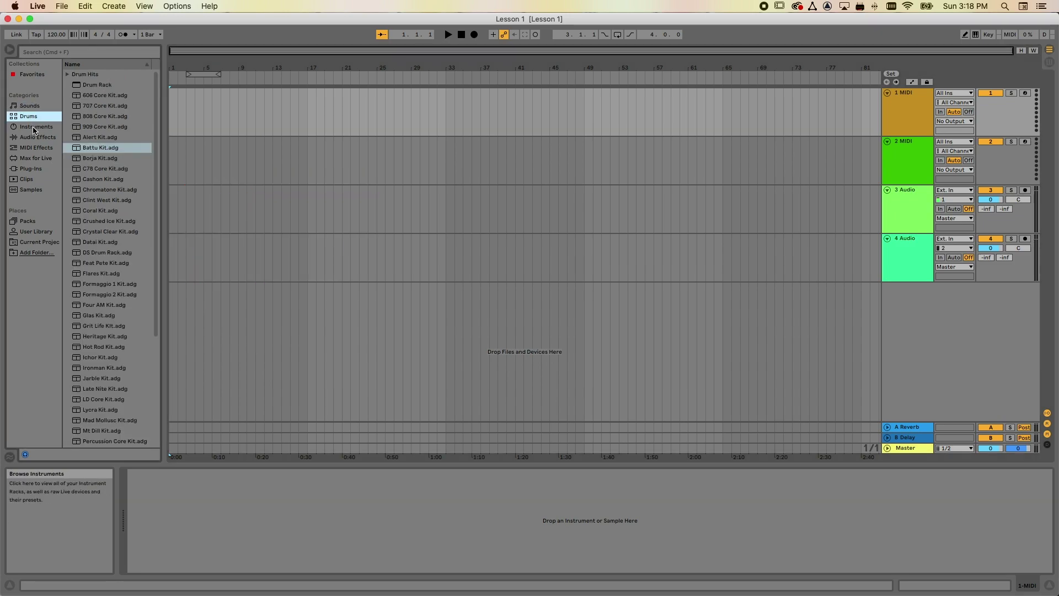
pyautogui.click(34, 127)
pyautogui.click(34, 137)
pyautogui.click(35, 148)
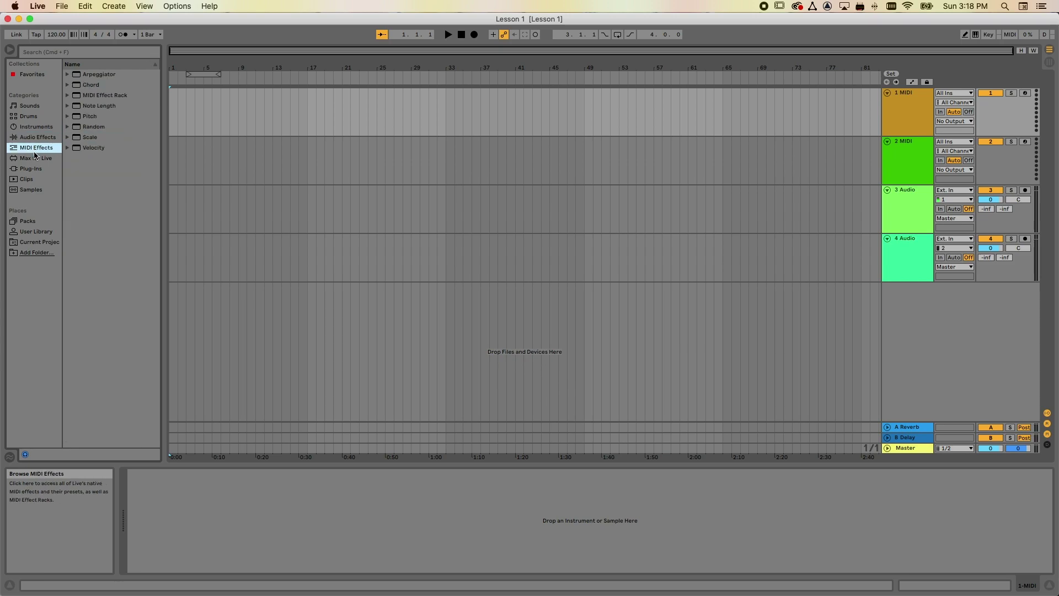
pyautogui.click(35, 159)
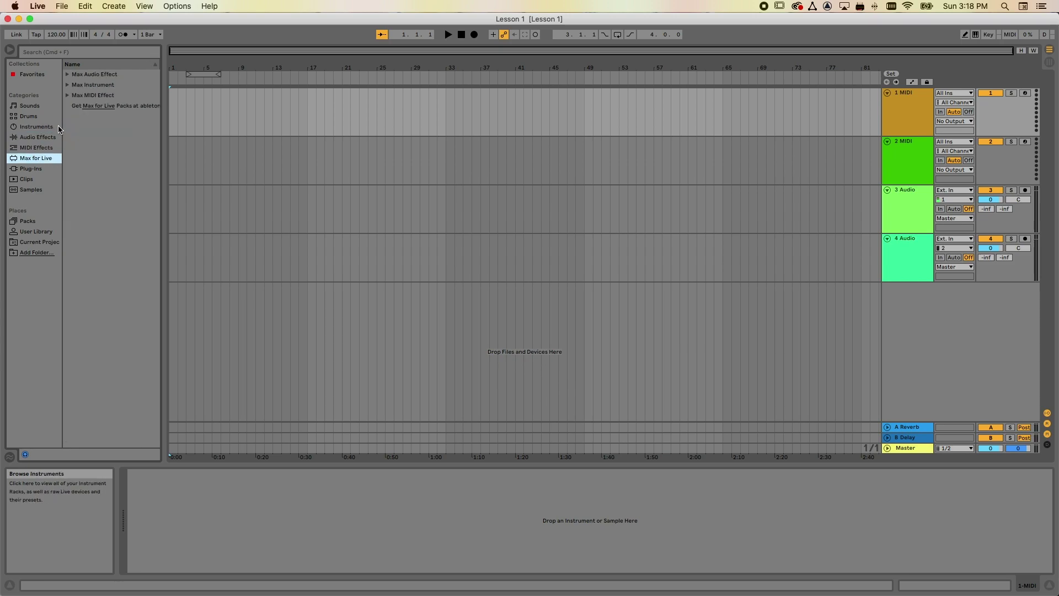
pyautogui.click(34, 117)
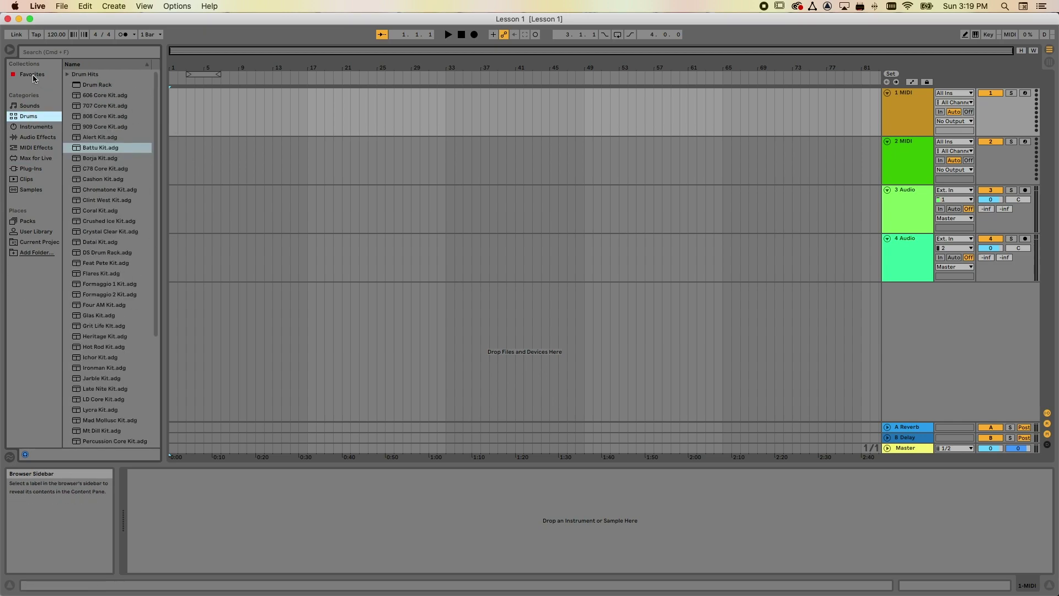
# Hide and show the browser twice, and hide and show the Info View once.
pyautogui.click(11, 51)
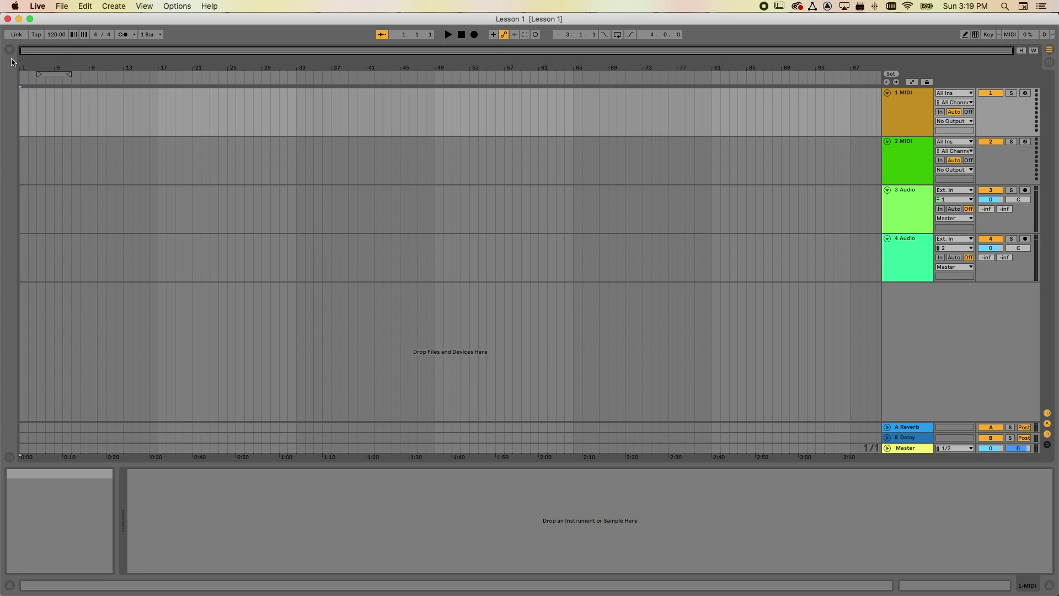
pyautogui.click(11, 52)
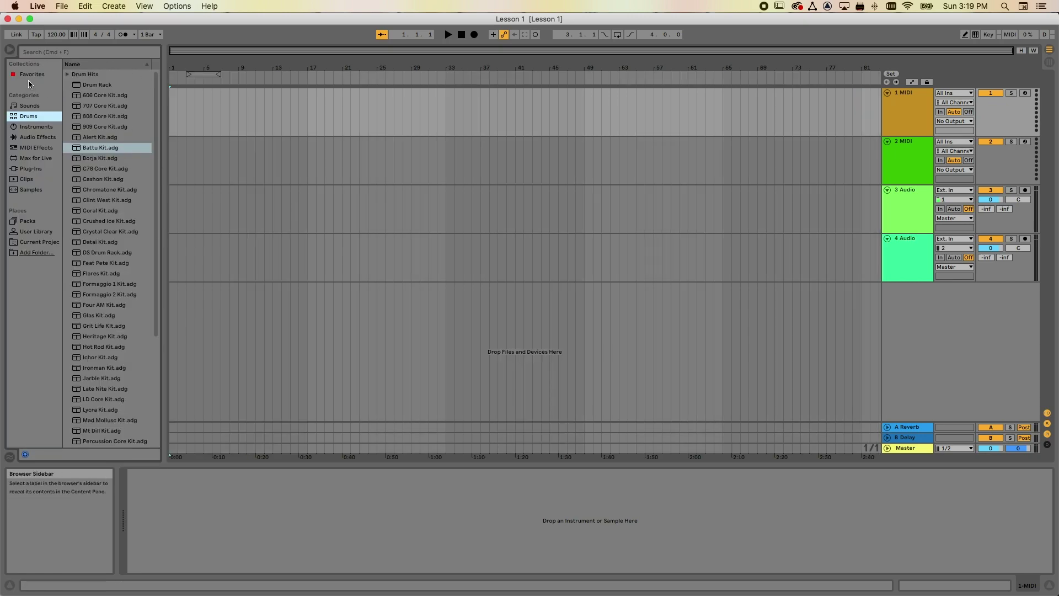
pyautogui.click(10, 52)
pyautogui.click(9, 52)
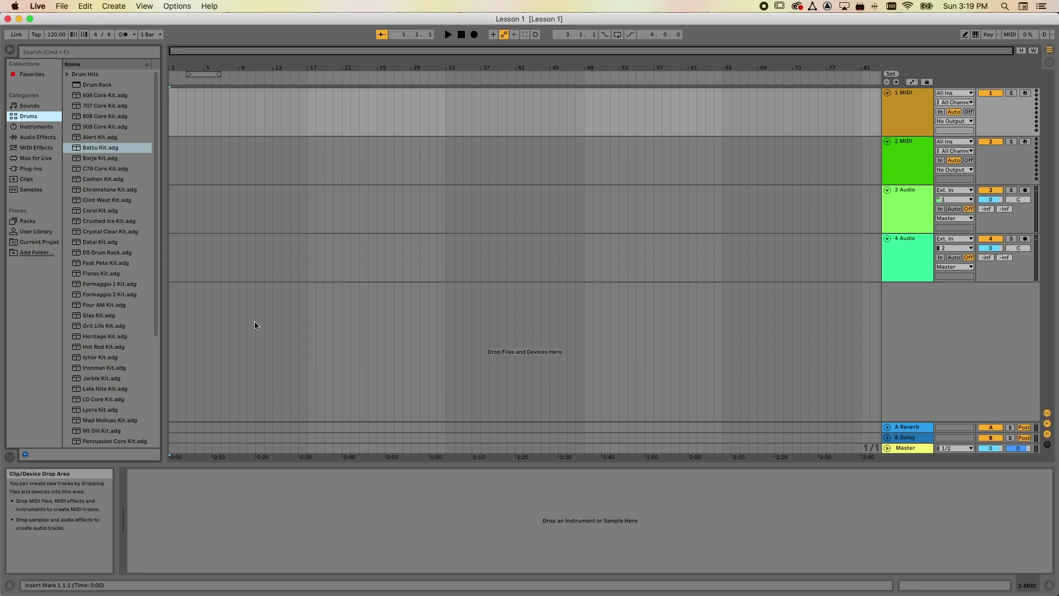
pyautogui.click(9, 585)
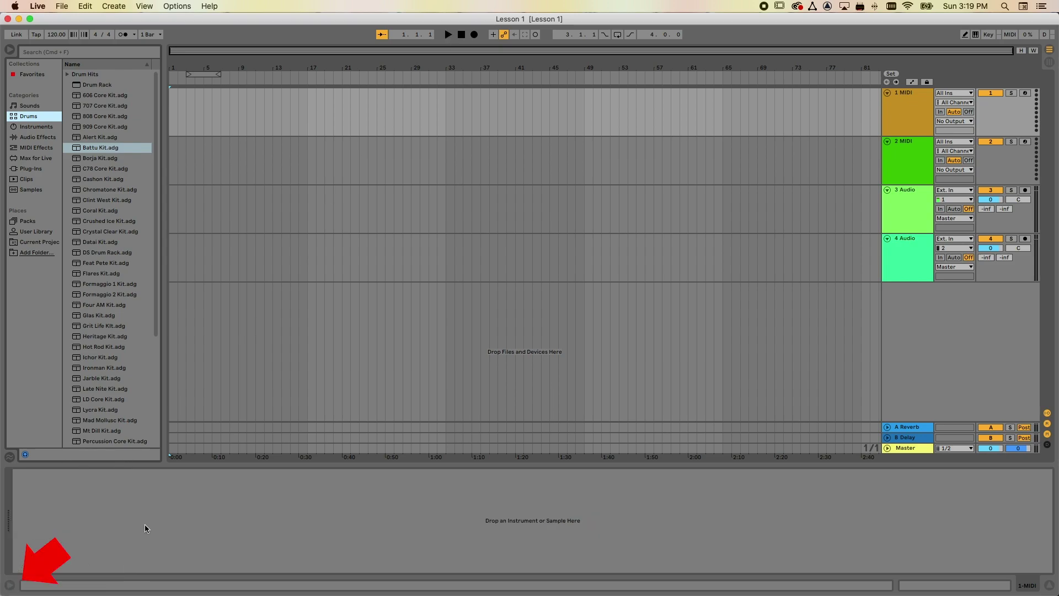
pyautogui.click(11, 586)
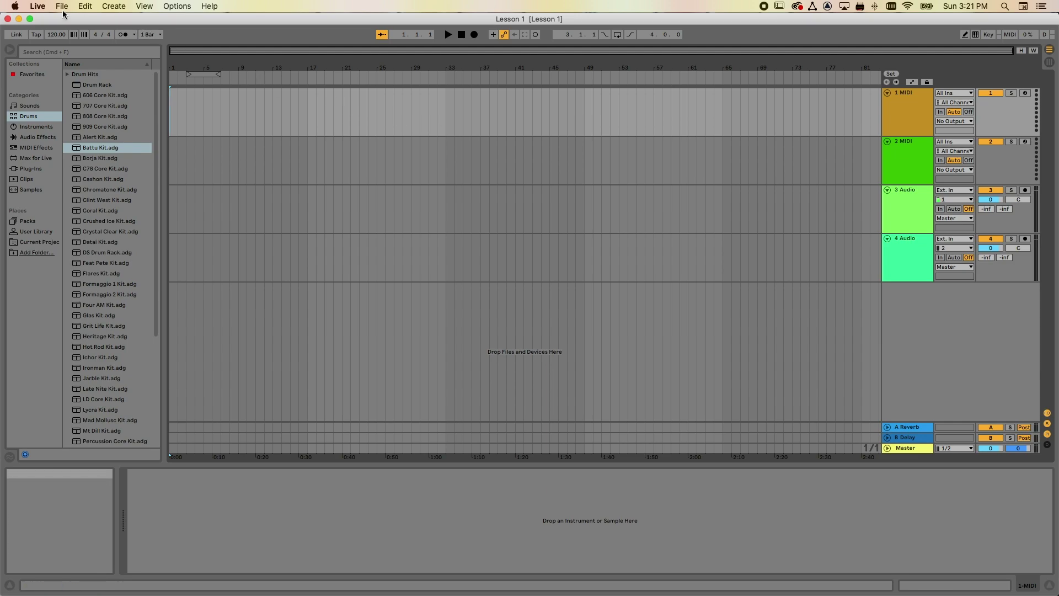
# Open Live's Preferences and reposition the window over the arrangement.
pyautogui.click(37, 6)
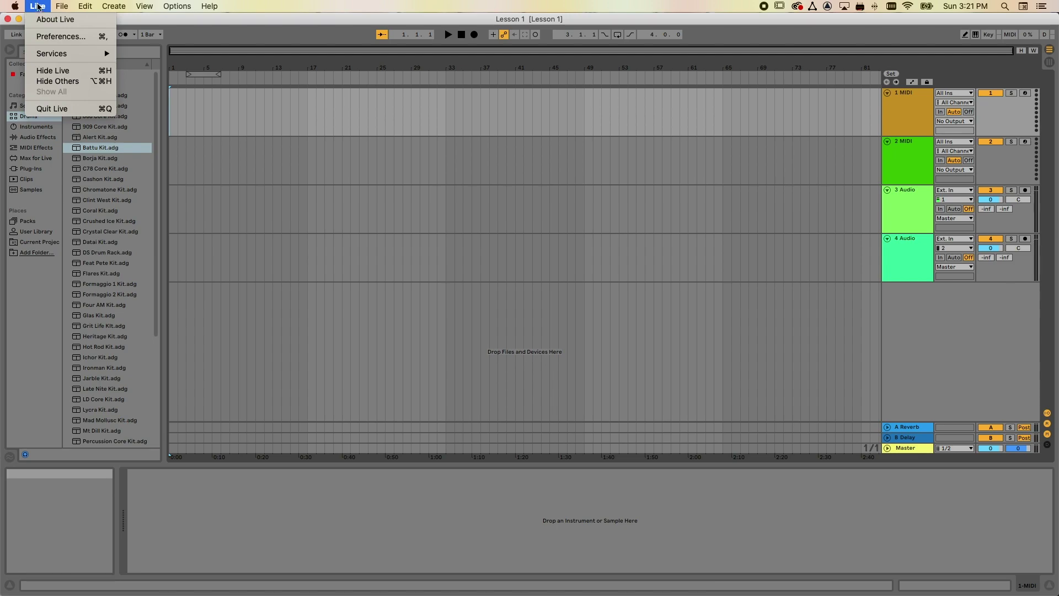
pyautogui.click(81, 38)
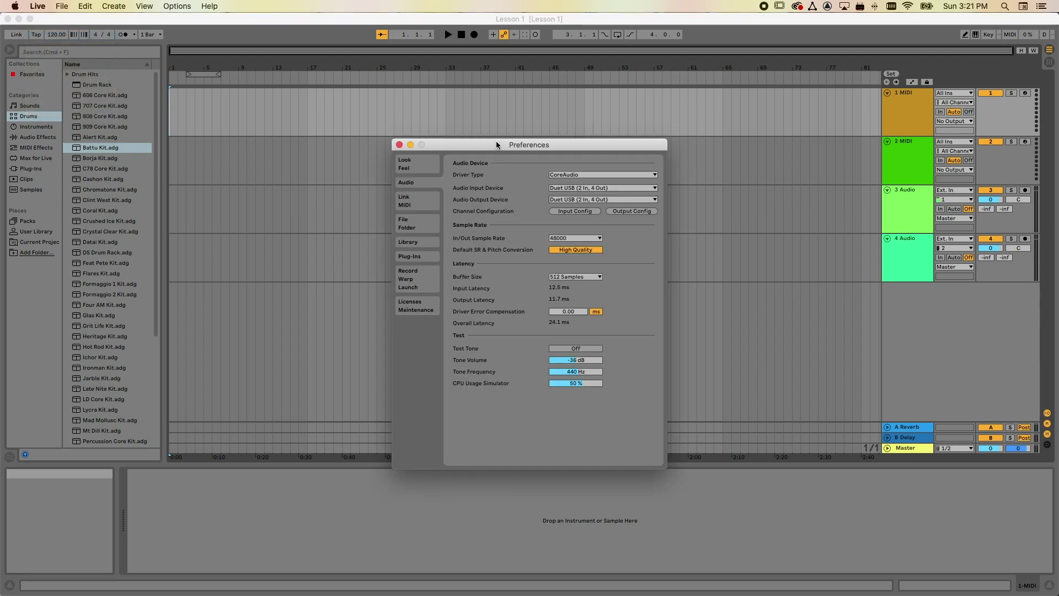
pyautogui.moveTo(495, 140); pyautogui.dragTo(436, 103)
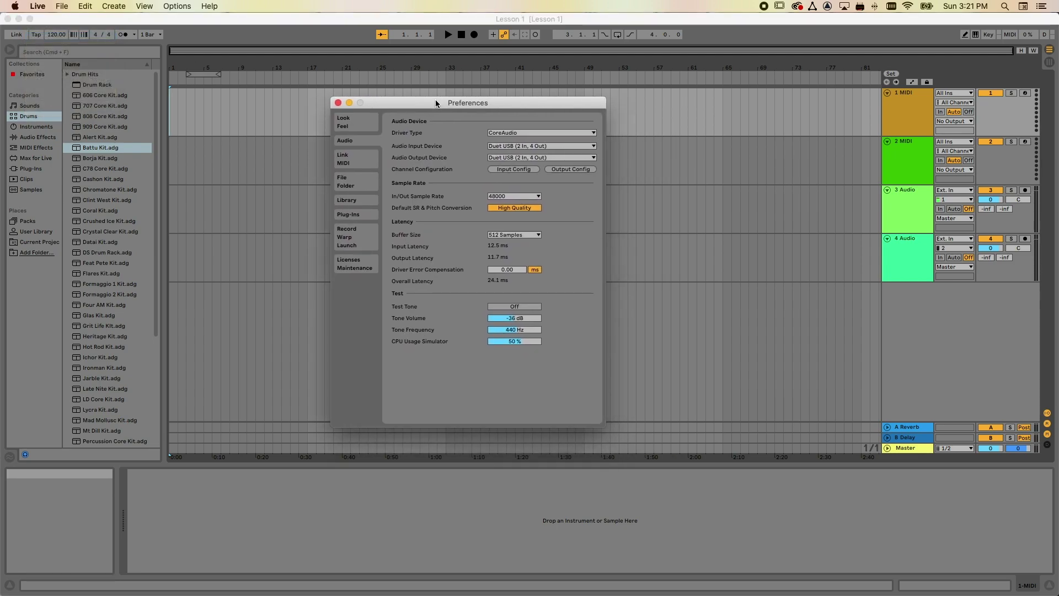
# Switch to Preview to examine where Preferences is found in the Options menu screenshot, and return to Live's Preferences.
pyautogui.press('super+Tab')
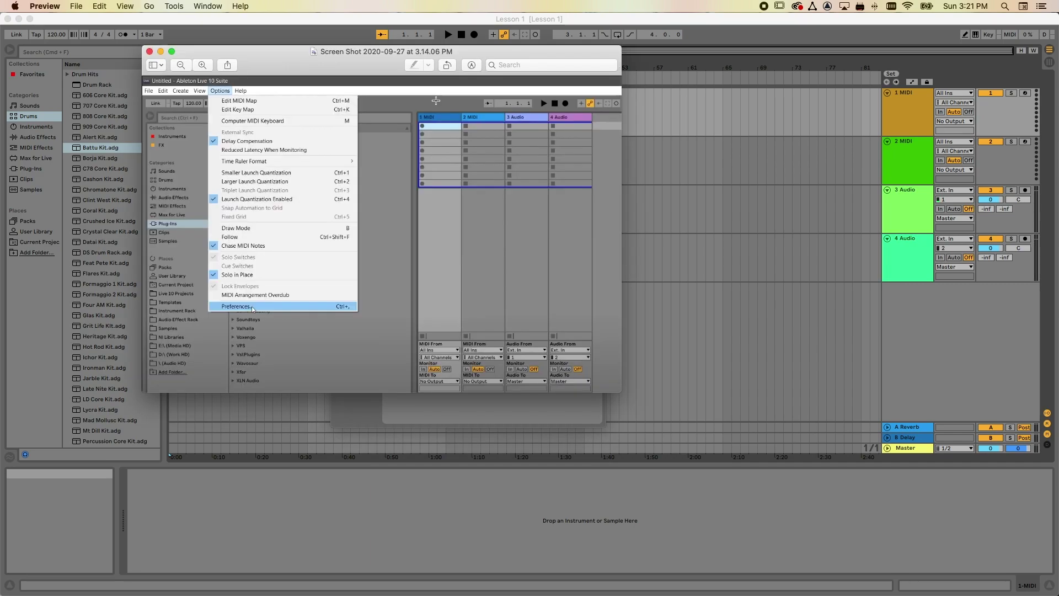
pyautogui.moveTo(346, 60); pyautogui.dragTo(327, 62)
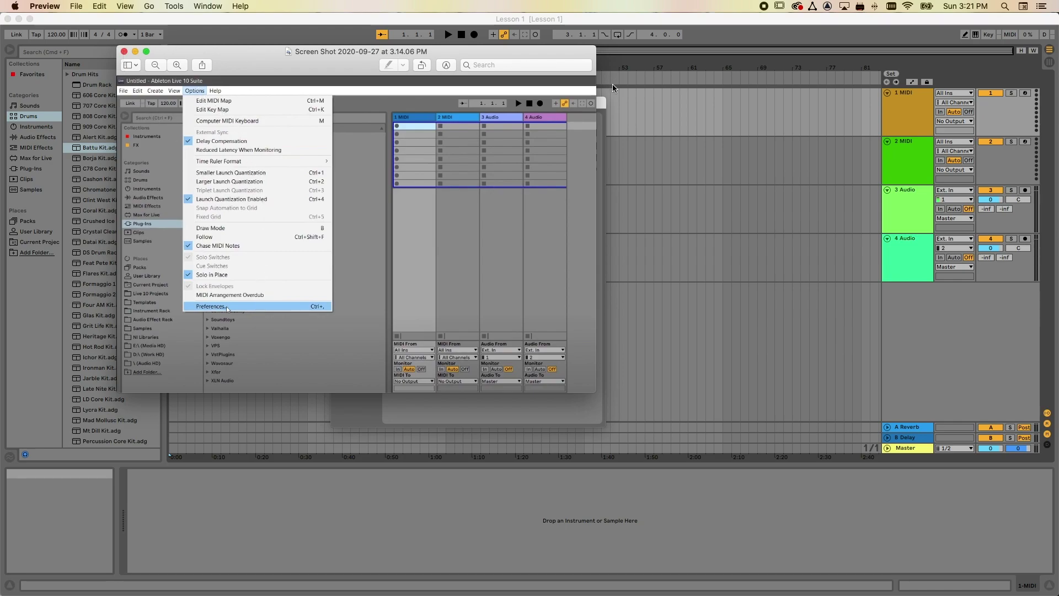
pyautogui.click(631, 117)
pyautogui.press('super+comma')
pyautogui.moveTo(424, 101); pyautogui.dragTo(441, 101)
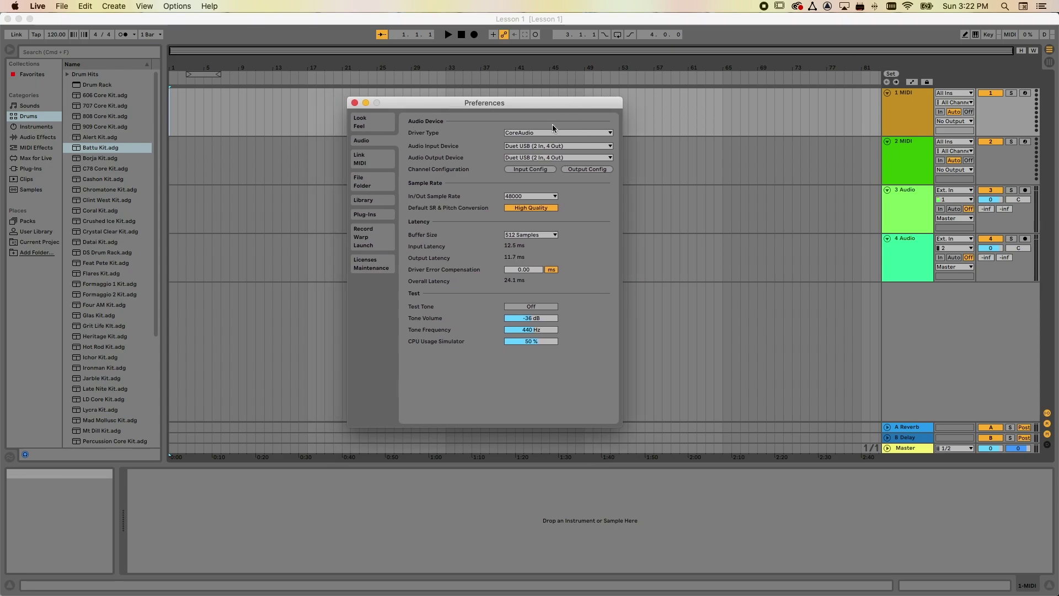
# In the Look Feel preferences, try the Light theme and restore Mid Light (Default).
pyautogui.click(379, 127)
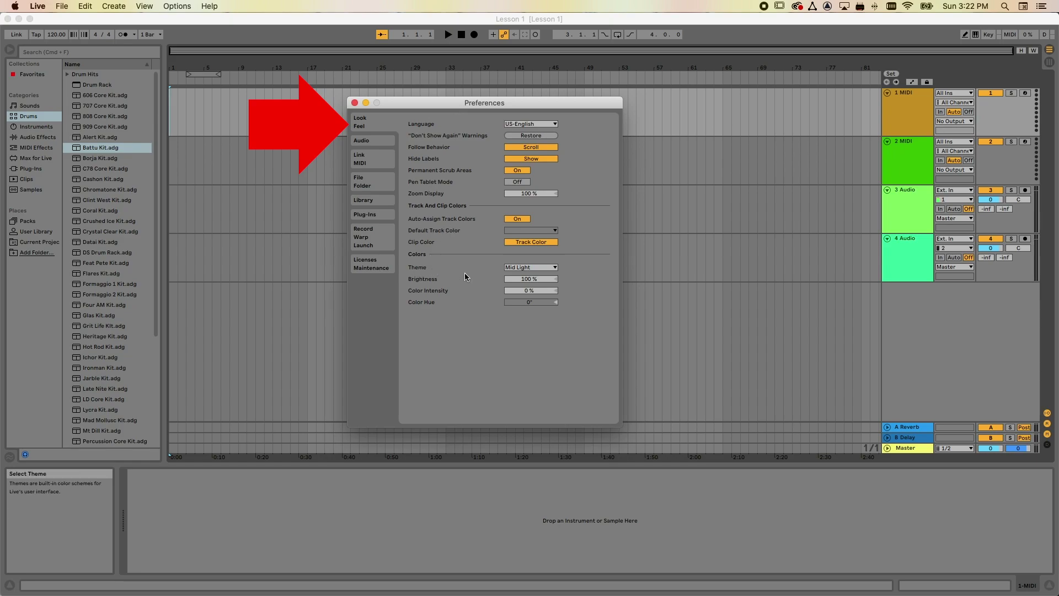
pyautogui.click(517, 268)
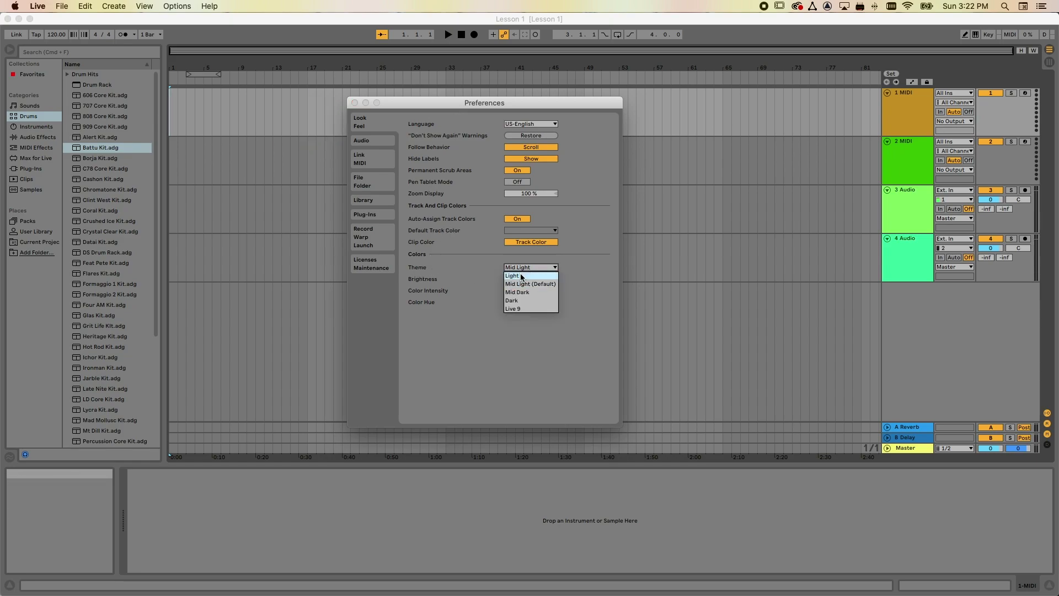
pyautogui.click(521, 274)
pyautogui.click(523, 270)
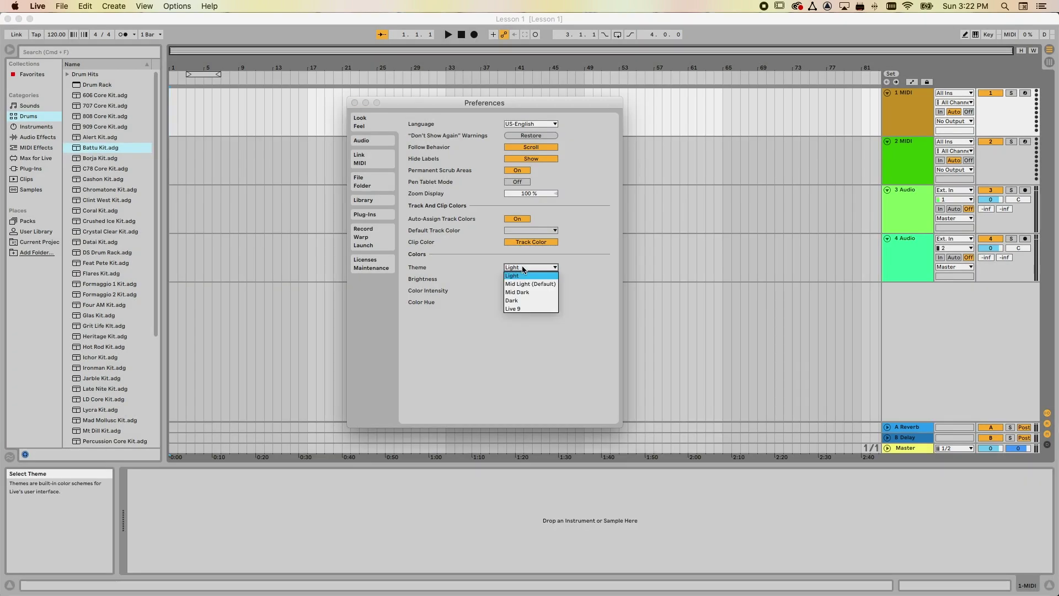
pyautogui.click(525, 284)
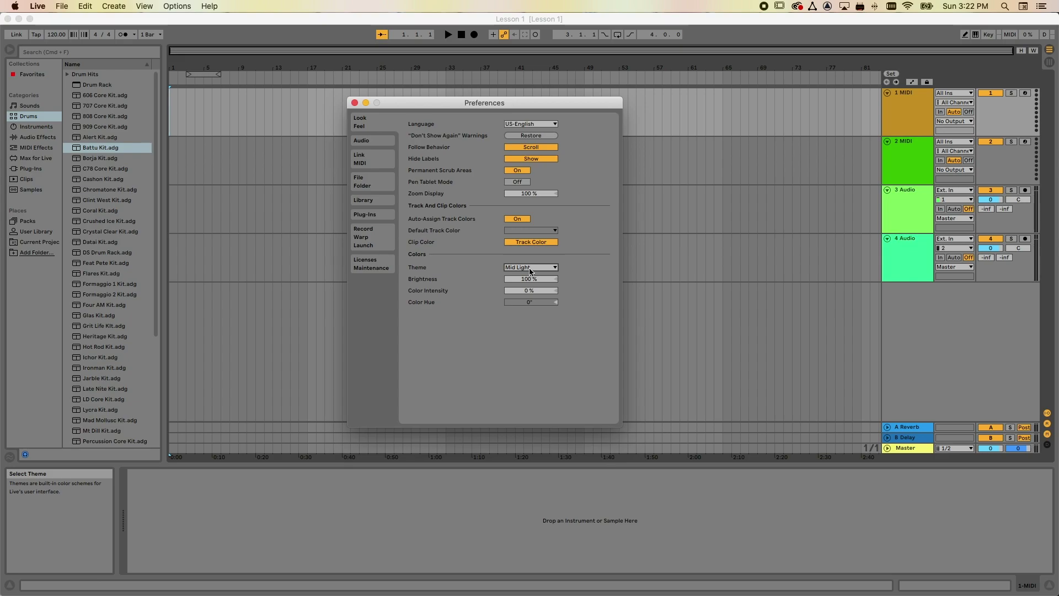
# Try the Mid Dark and Dark themes, and set the theme back to Mid Light (Default).
pyautogui.click(529, 269)
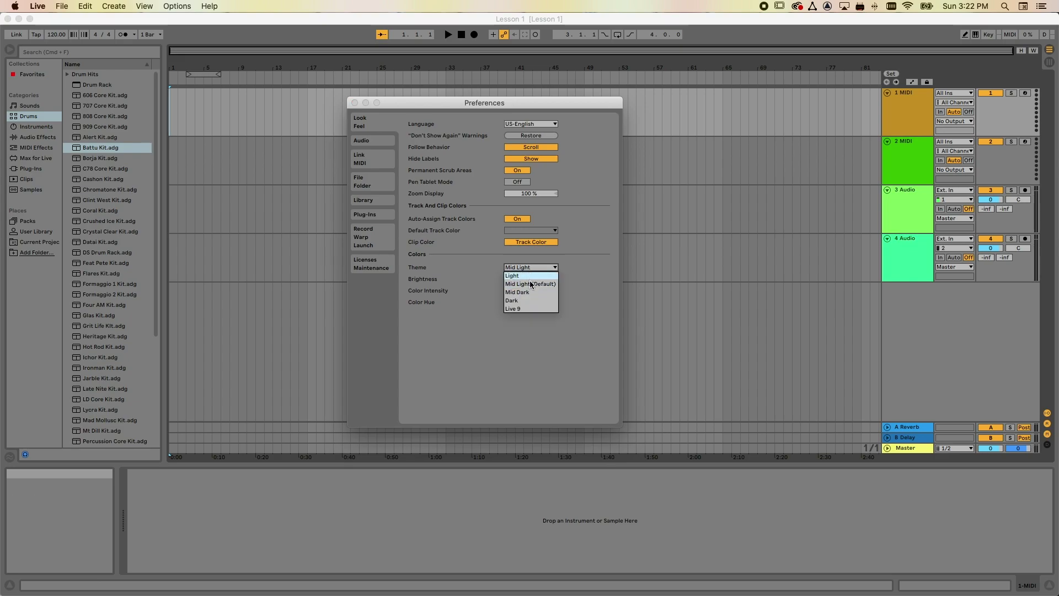
pyautogui.click(527, 292)
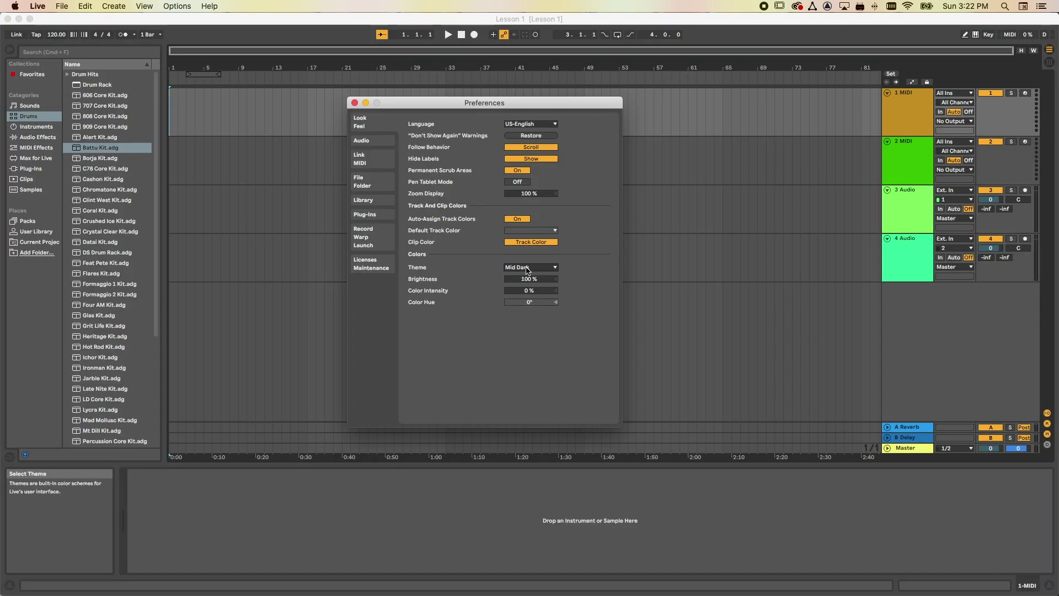
pyautogui.click(530, 268)
pyautogui.click(513, 300)
pyautogui.click(530, 267)
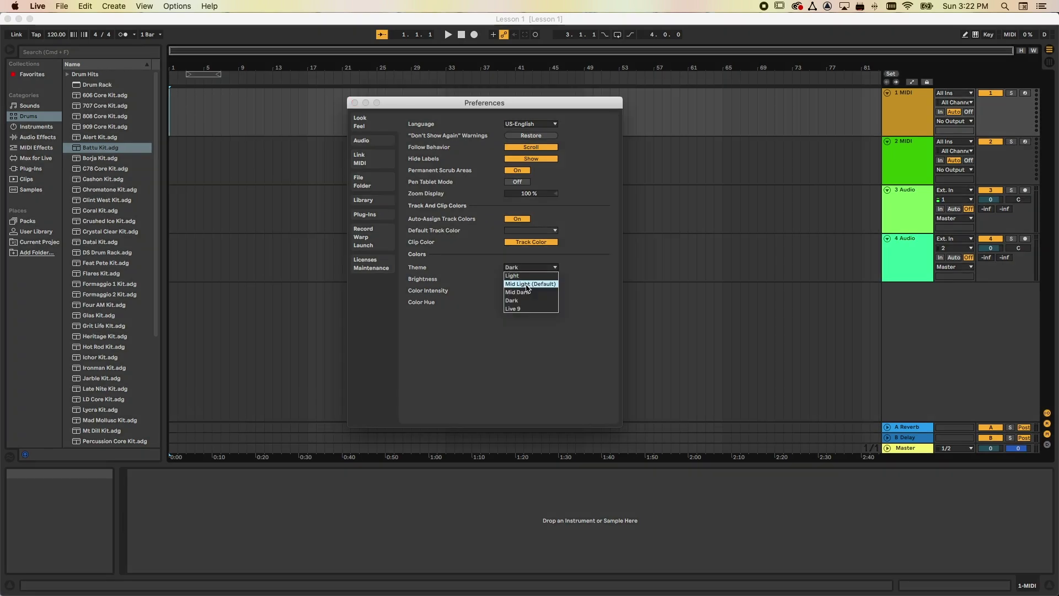
pyautogui.click(530, 284)
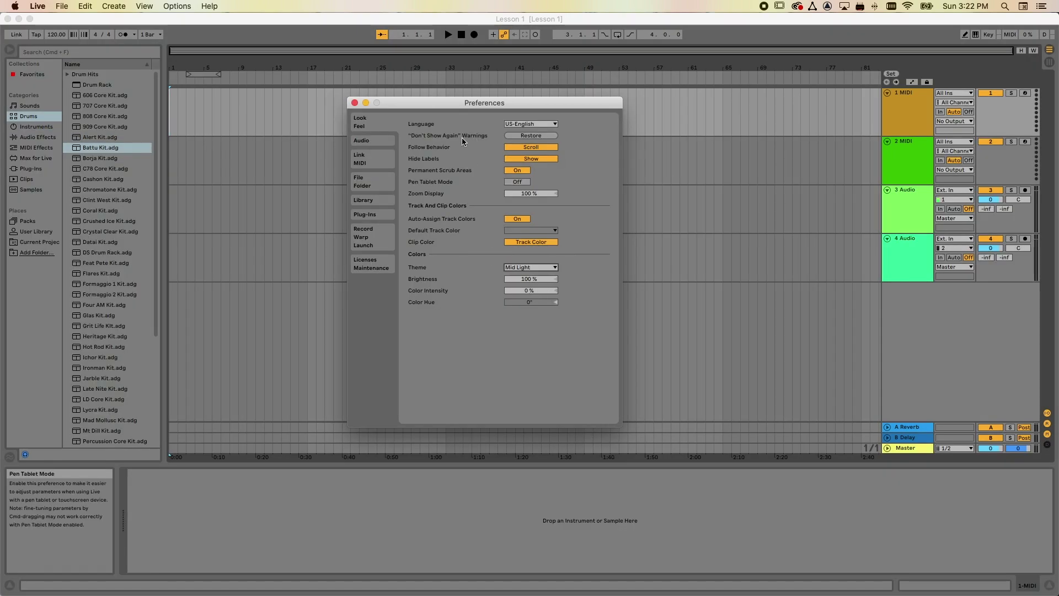
# Examine the available Driver Type options in the Audio preferences, leaving the selection as it is.
pyautogui.click(380, 143)
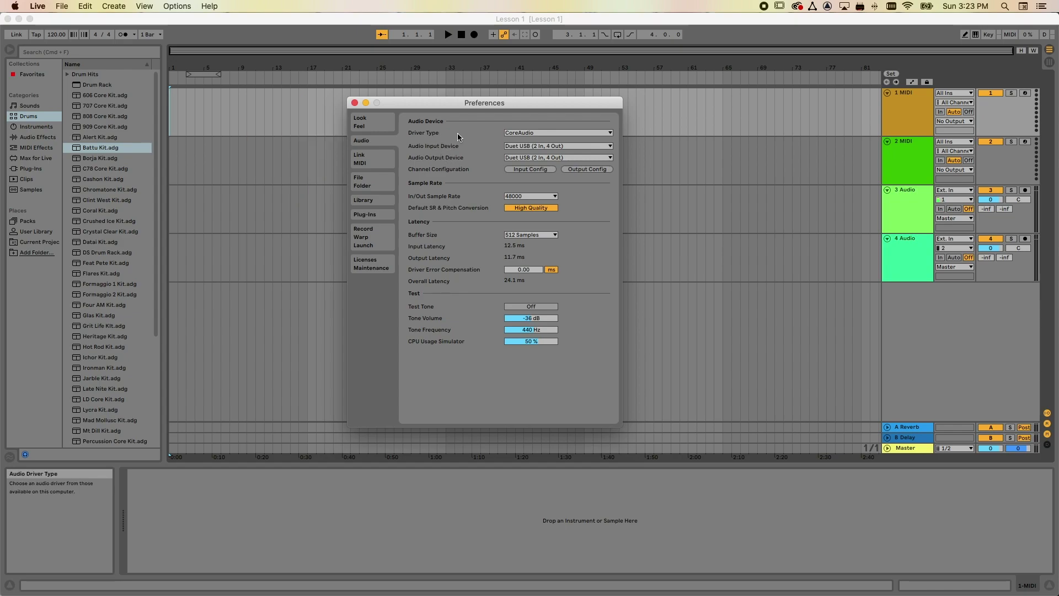
pyautogui.click(528, 133)
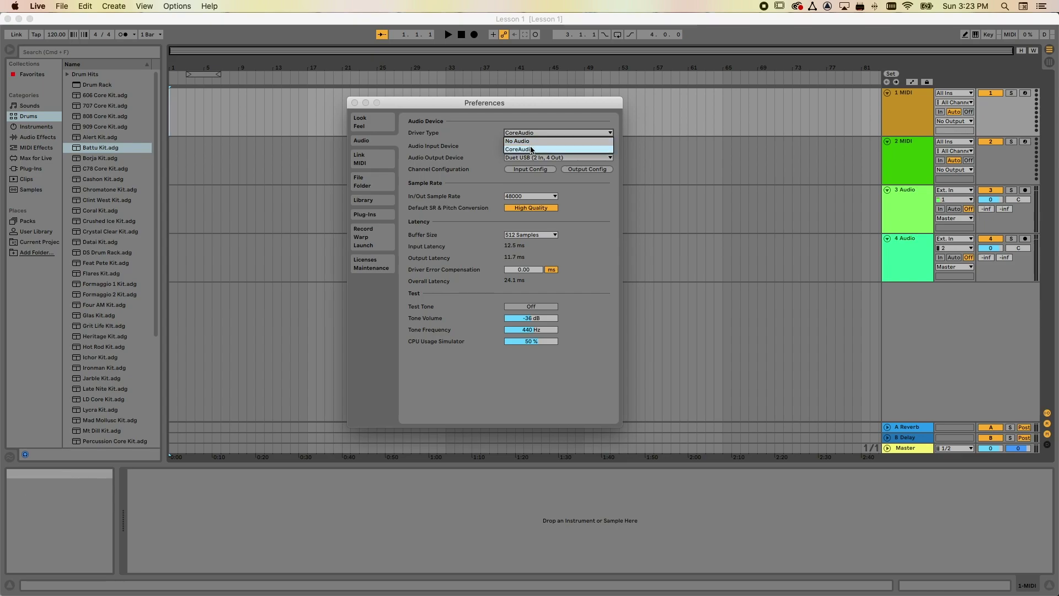
pyautogui.click(452, 123)
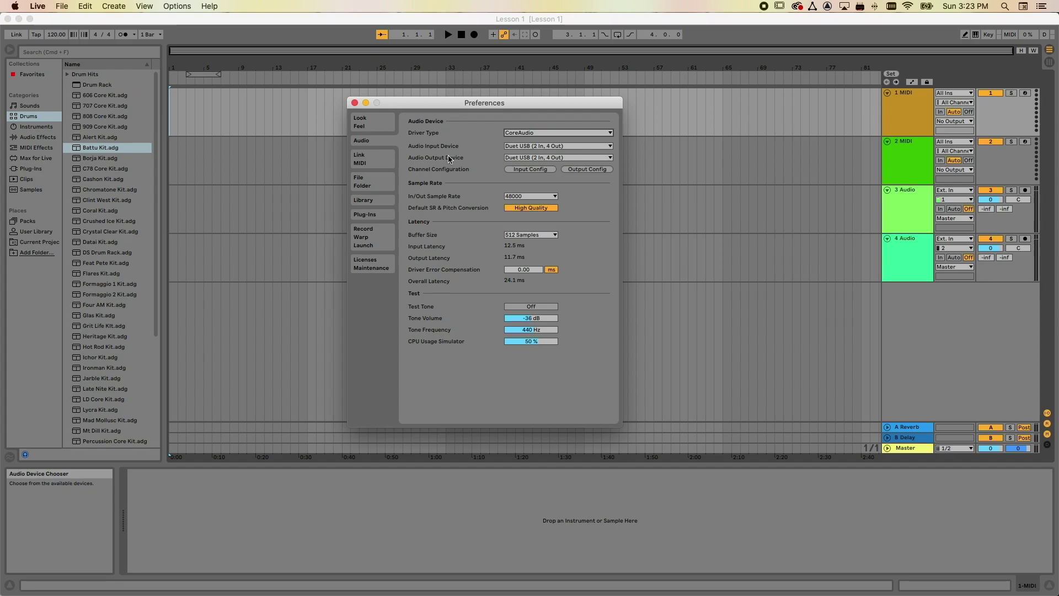
# Try External Headphones (0 In, 2 Out) as the Audio Output Device and switch back to Duet USB (2 In, 4 Out).
pyautogui.click(520, 158)
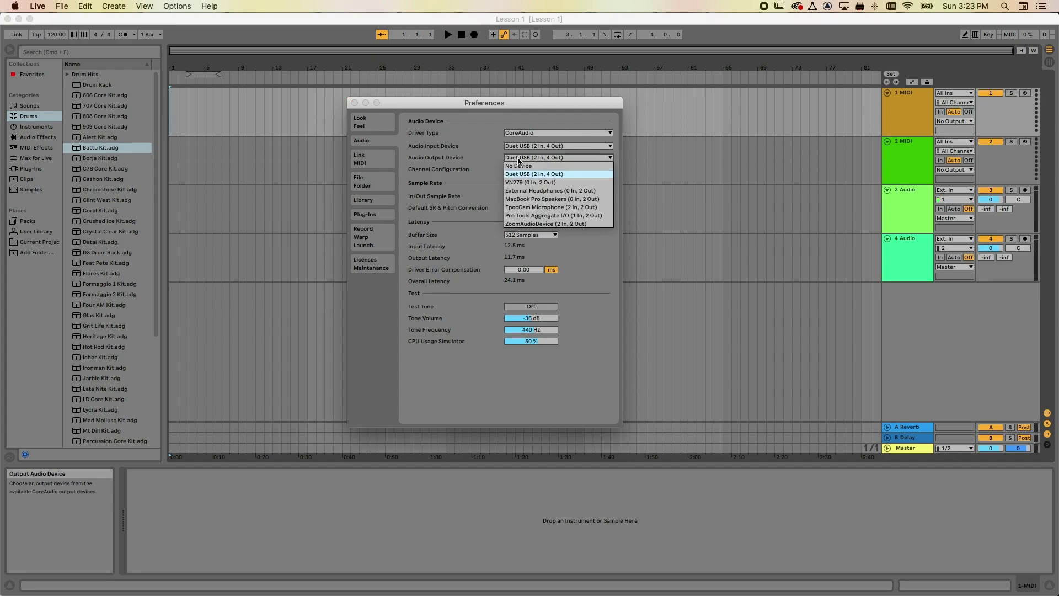
pyautogui.click(549, 192)
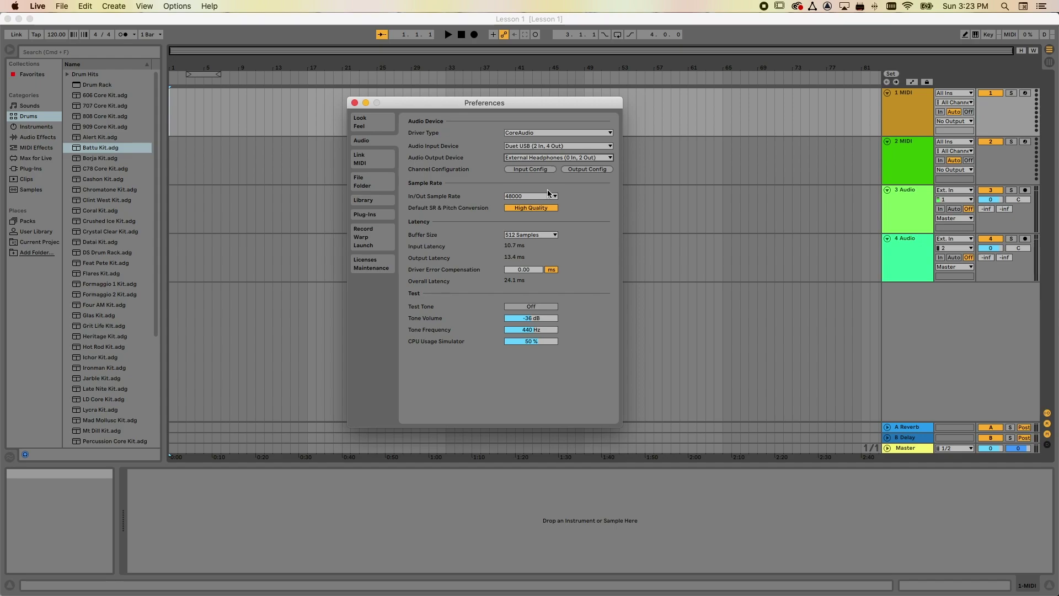
pyautogui.click(545, 158)
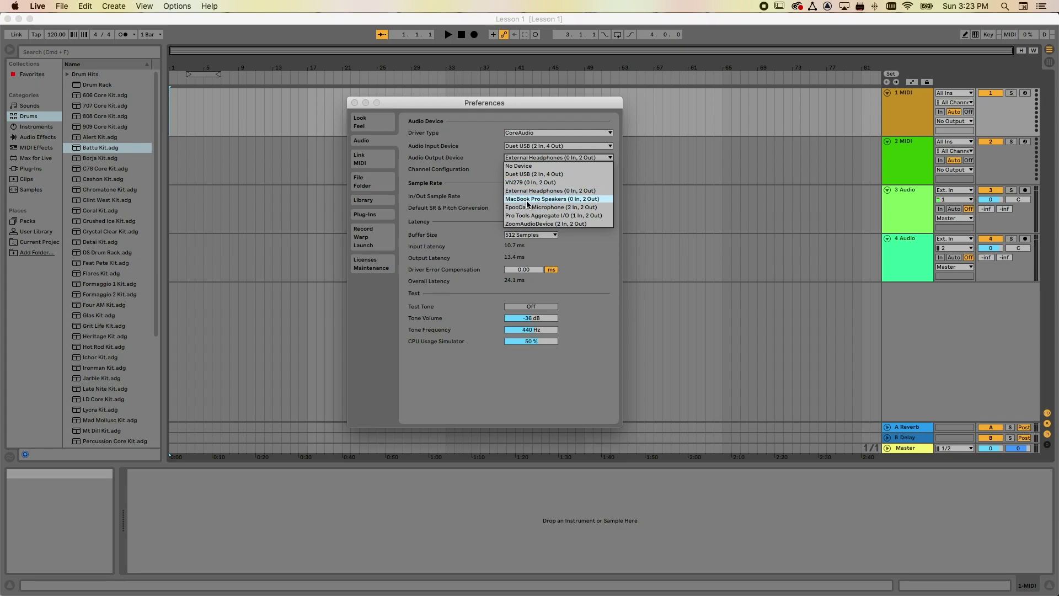
pyautogui.click(532, 174)
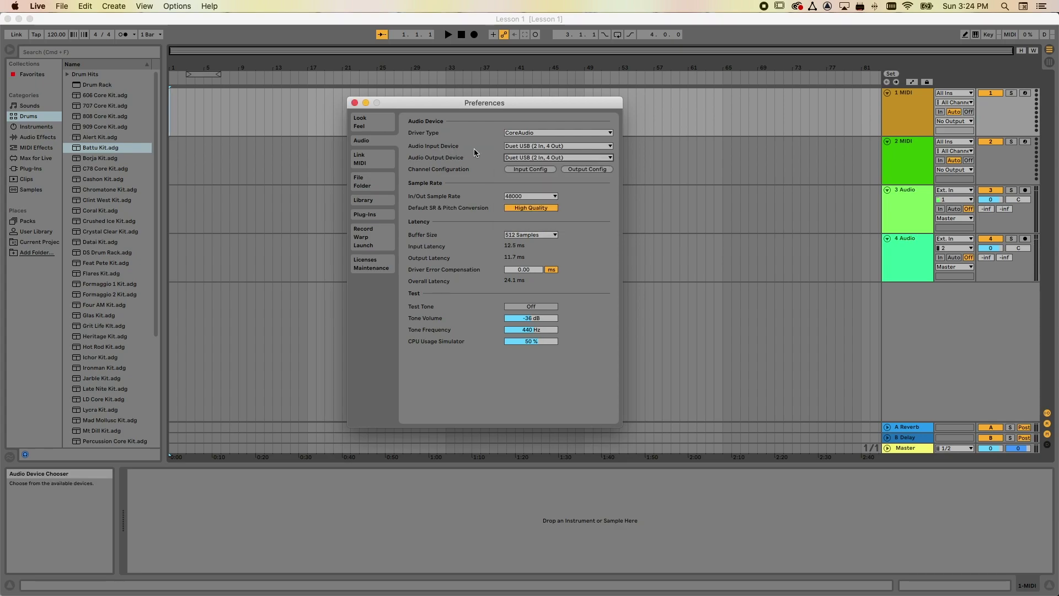
# Try MacBook Pro Microphone (1 In, 0 Out) as the Audio Input Device and switch back to Duet USB (2 In, 4 Out).
pyautogui.click(519, 148)
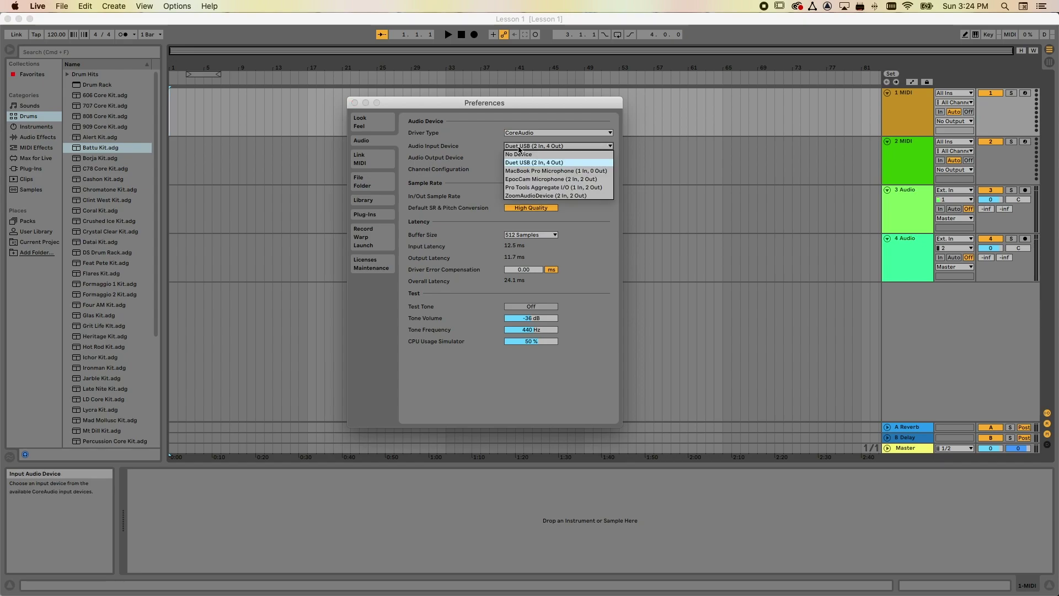
pyautogui.click(558, 172)
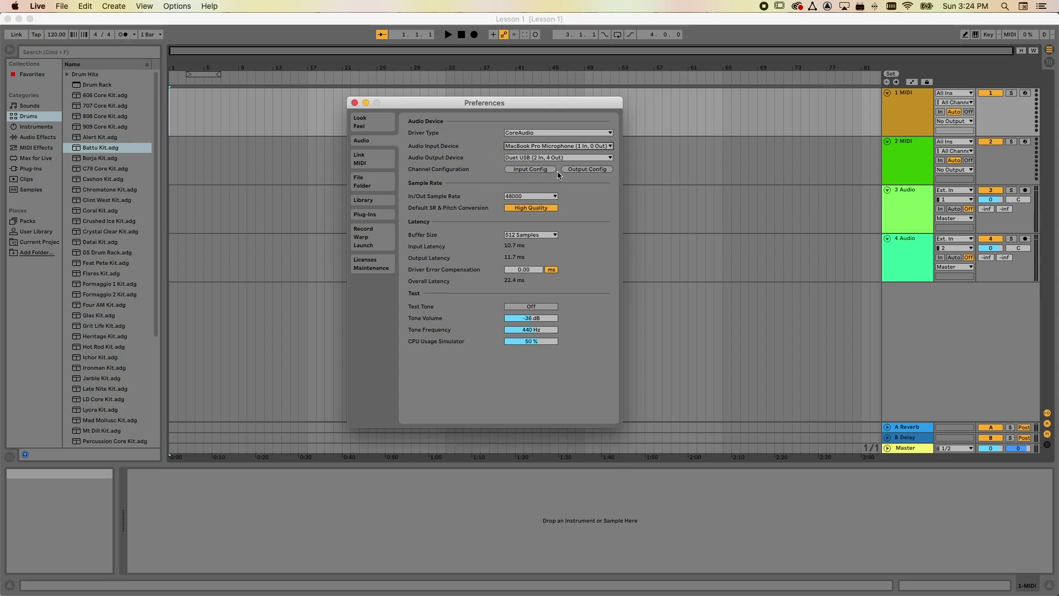
pyautogui.click(529, 146)
pyautogui.click(528, 163)
# Review the Link and MIDI settings in Preferences and close the dialog.
pyautogui.click(383, 165)
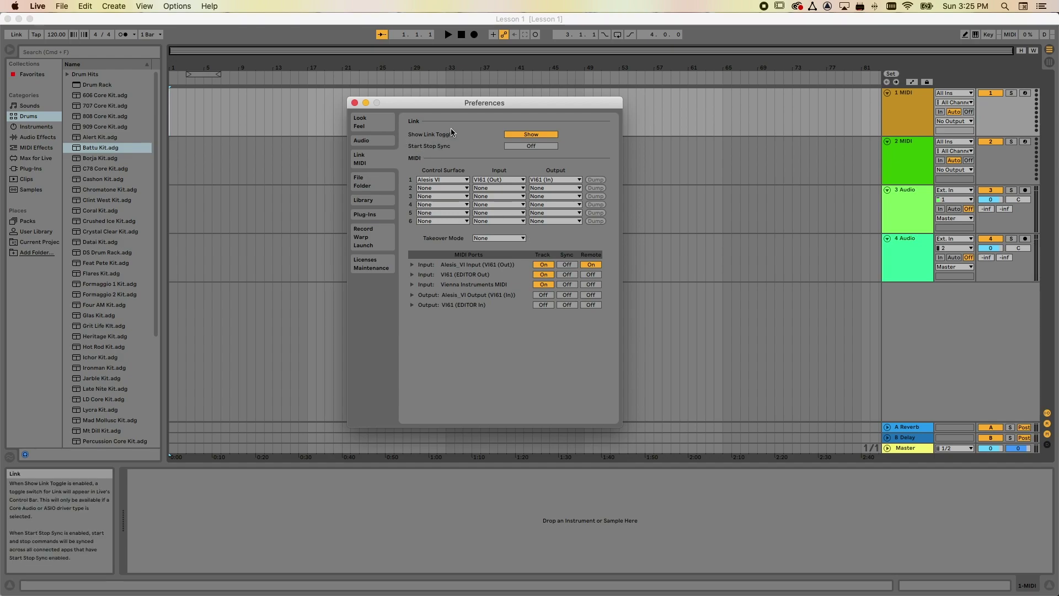
pyautogui.click(355, 103)
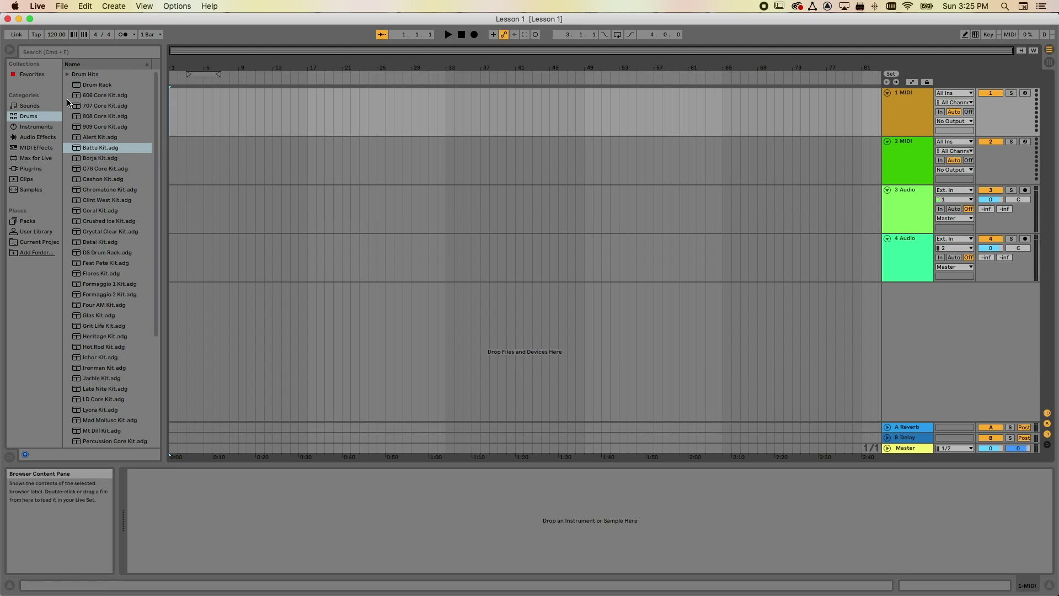
# Look through the Sounds, Drums and Instruments categories in the browser.
pyautogui.click(29, 106)
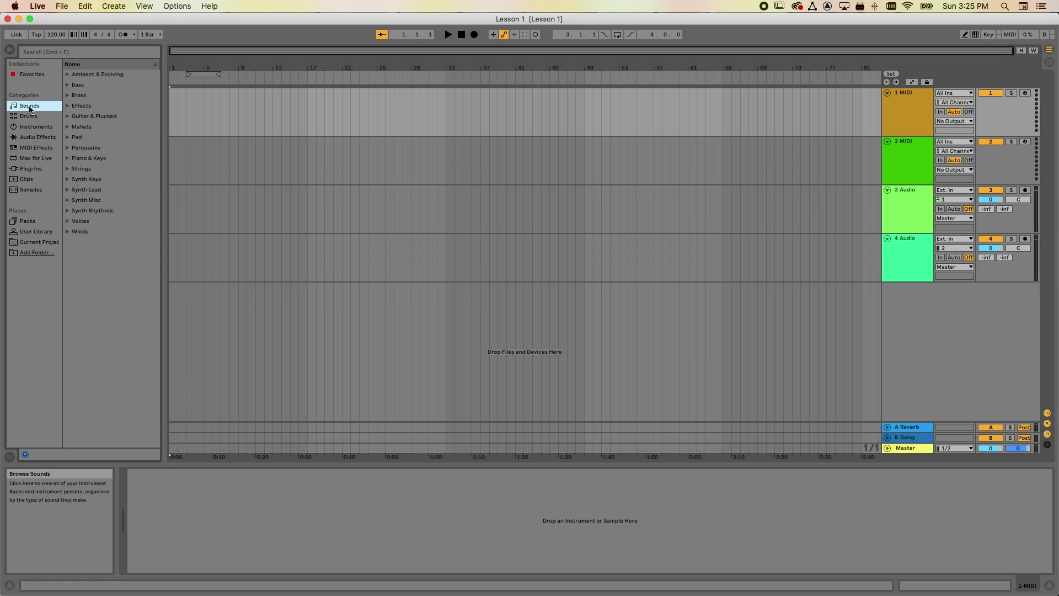
pyautogui.click(30, 116)
pyautogui.click(33, 128)
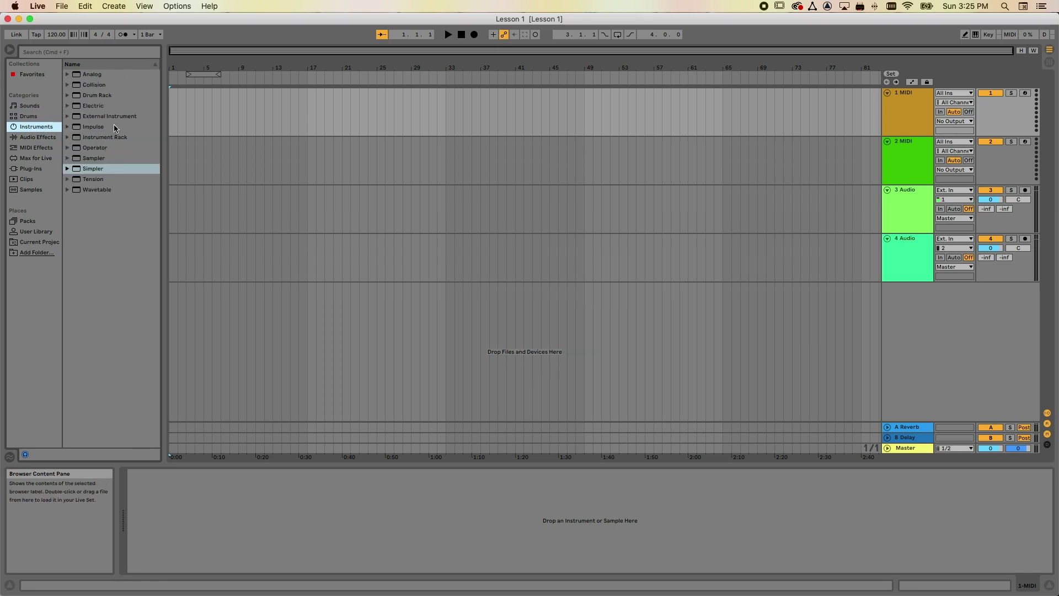
# Load Battu Kit.adg from the Drums category onto the first MIDI track.
pyautogui.click(32, 121)
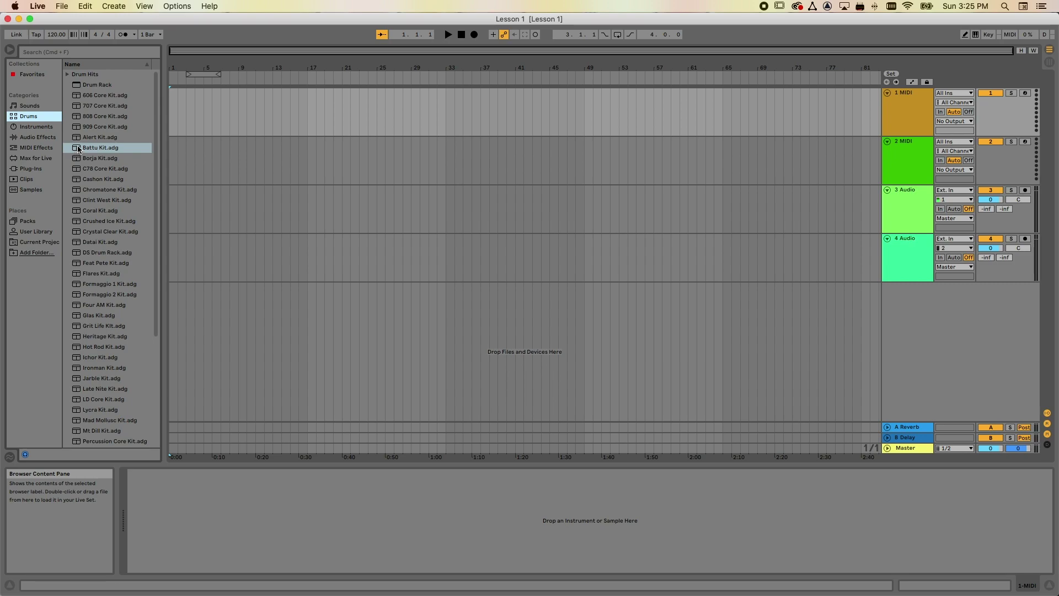
pyautogui.moveTo(77, 148); pyautogui.dragTo(252, 109)
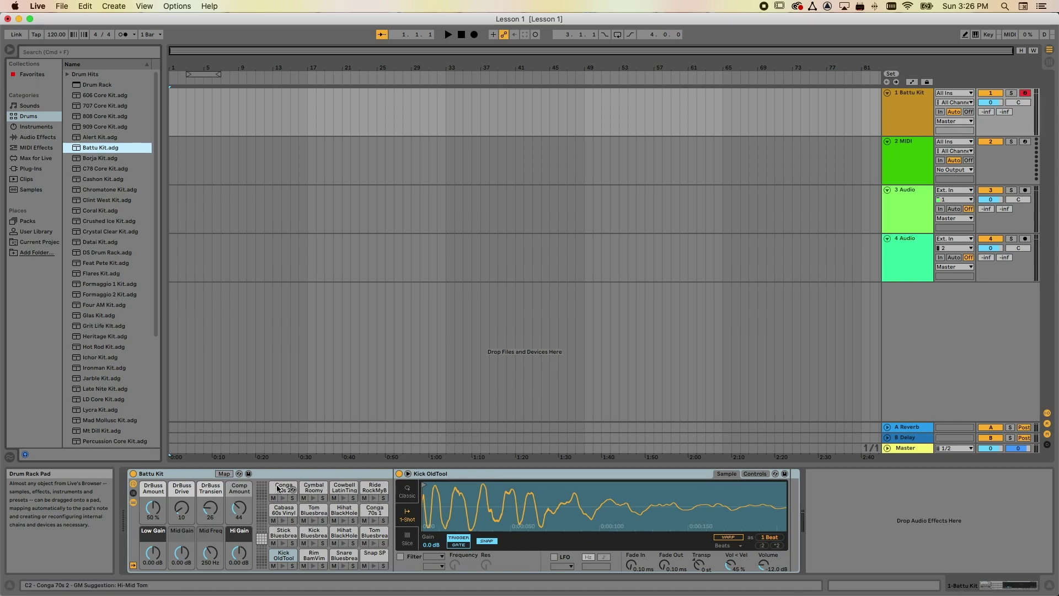
# Audition the Kick OldTool, Snare Bluesbreak and Snap SP pads of the Battu Kit drum rack.
pyautogui.click(285, 567)
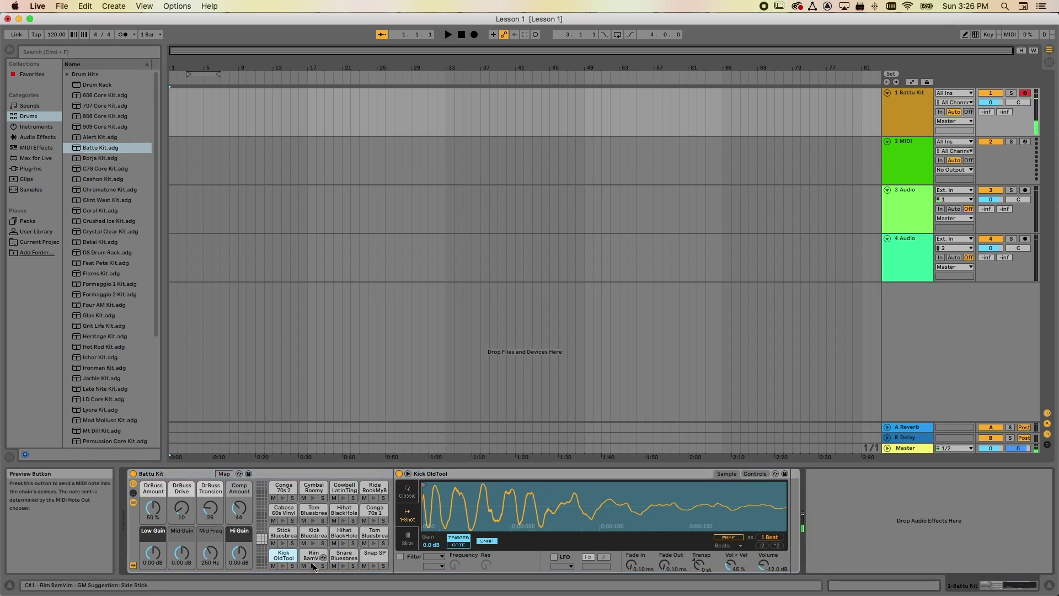
pyautogui.click(337, 567)
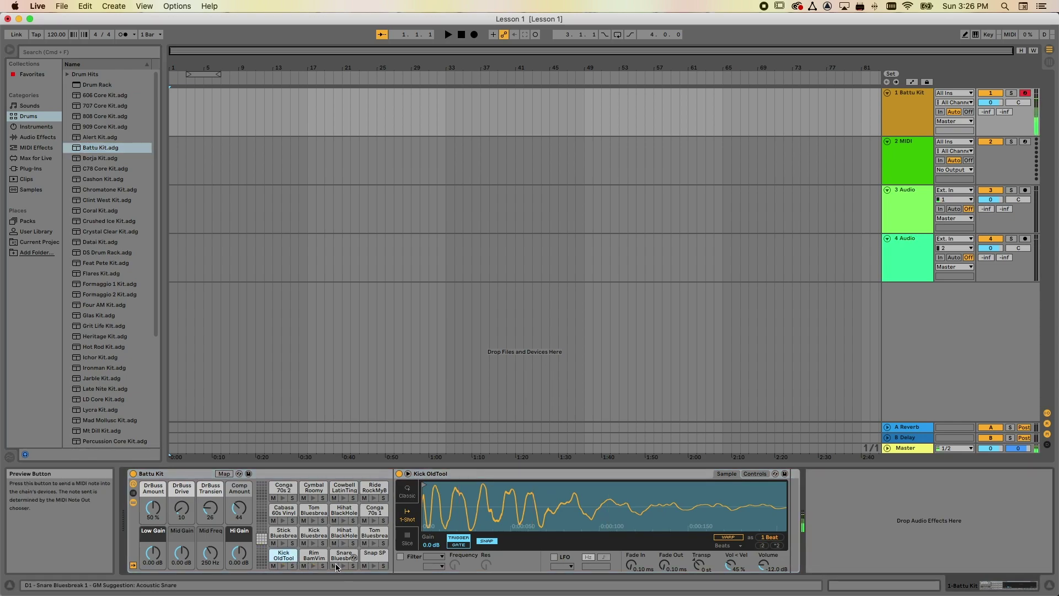
pyautogui.click(372, 567)
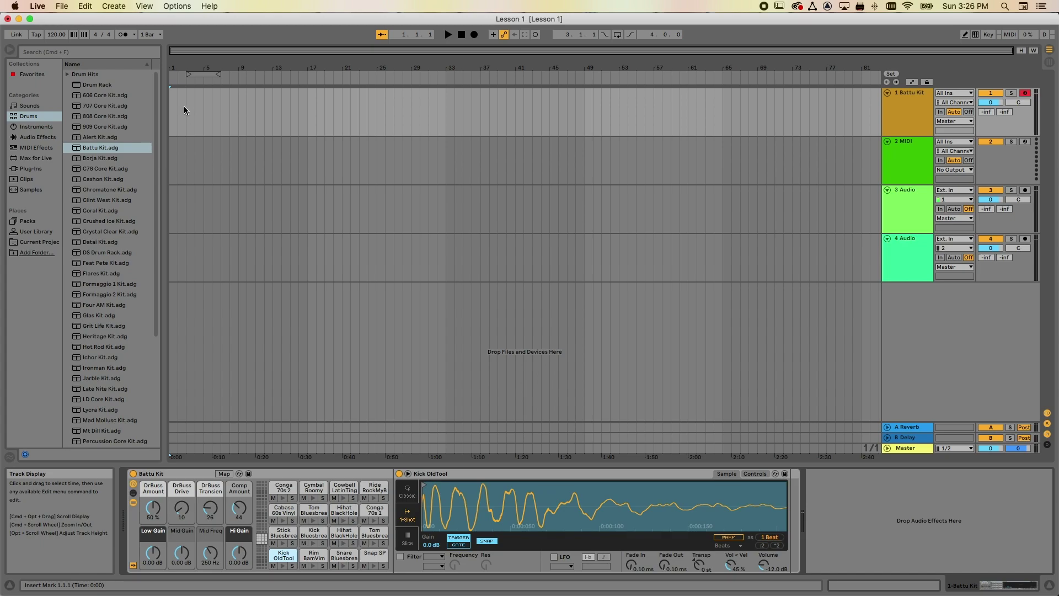
# Insert a 10-bar MIDI clip from bar 3 to bar 13 on the Battu Kit track.
pyautogui.moveTo(187, 105); pyautogui.dragTo(275, 106)
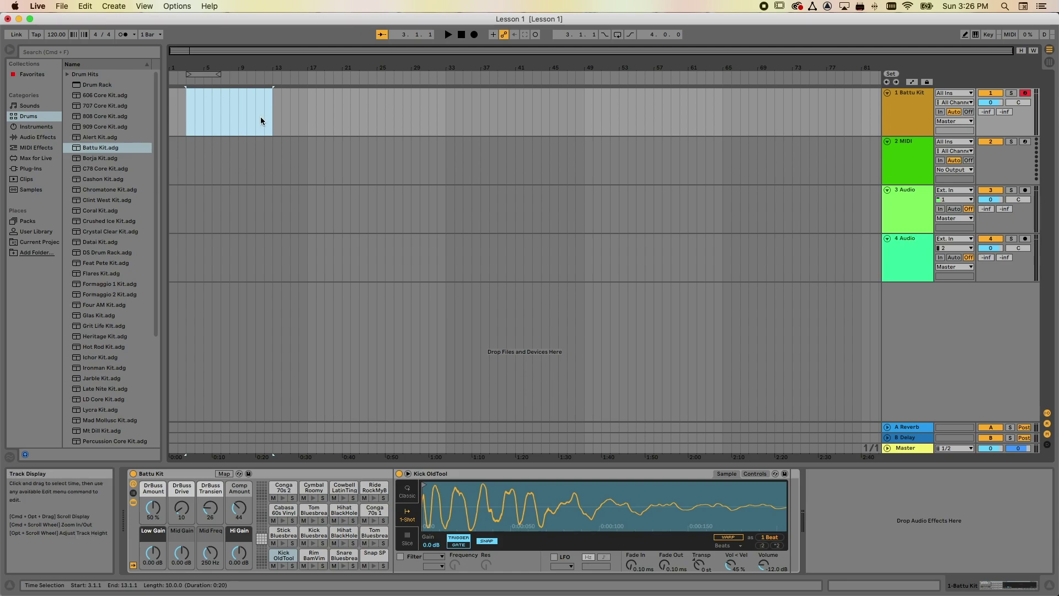
pyautogui.click(113, 5)
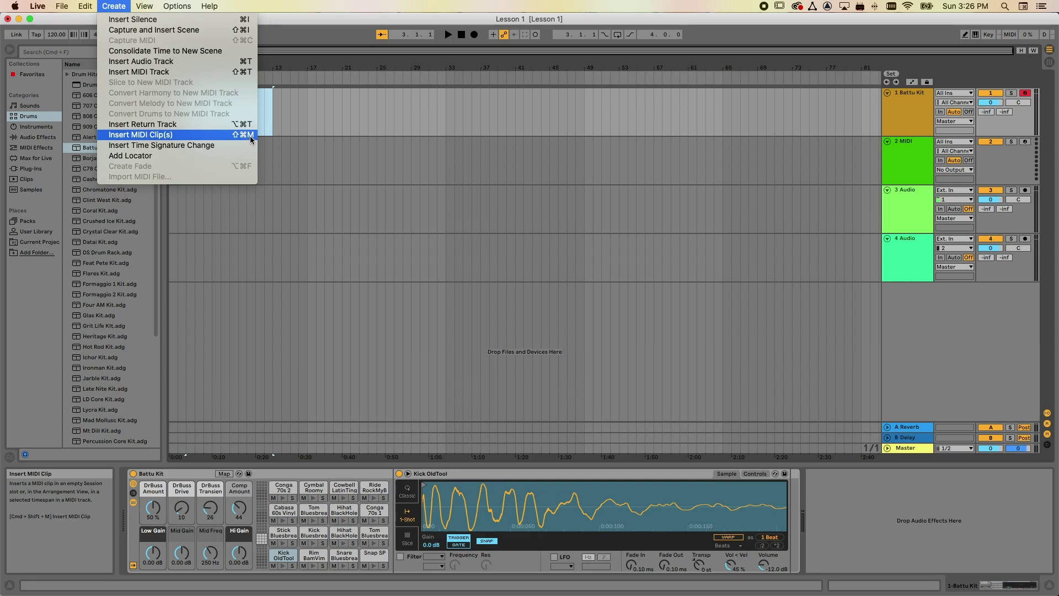
pyautogui.click(160, 138)
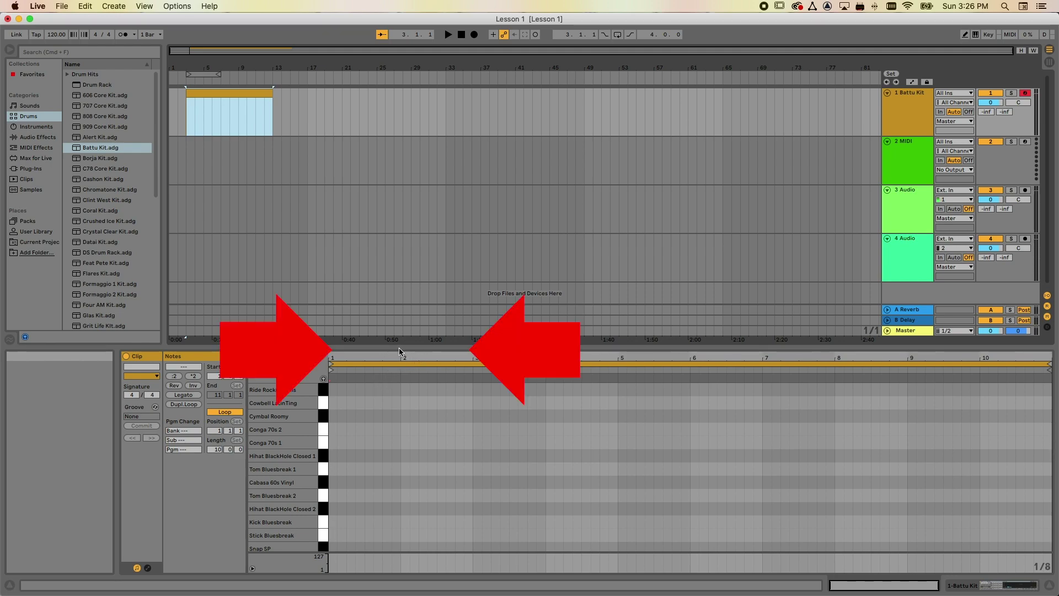
# Enlarge the MIDI note editor to show all the kit's sounds and try the Kick OldTool key.
pyautogui.moveTo(406, 348); pyautogui.dragTo(408, 299)
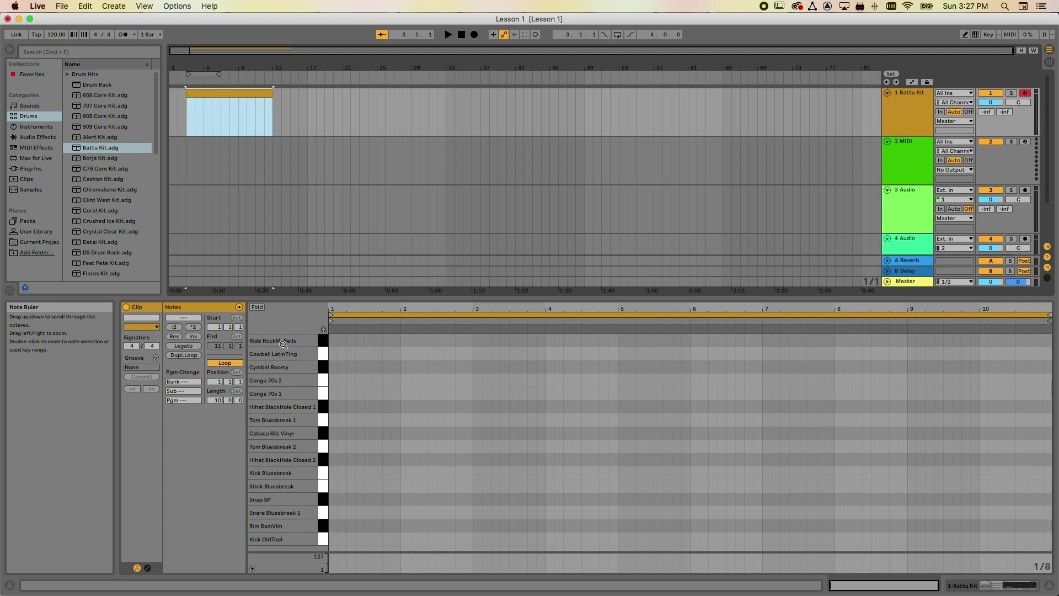
pyautogui.click(325, 540)
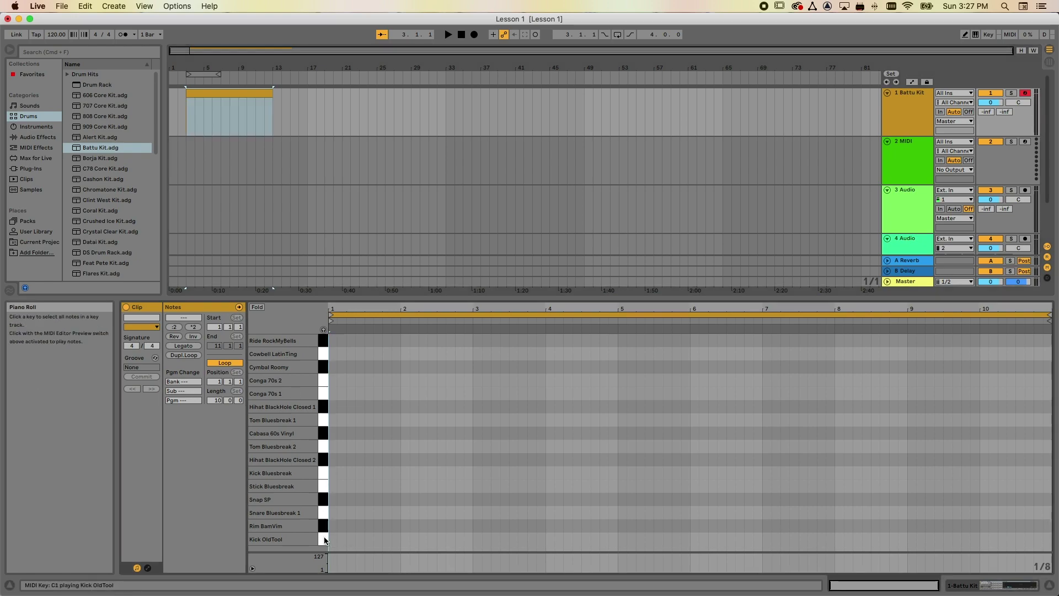
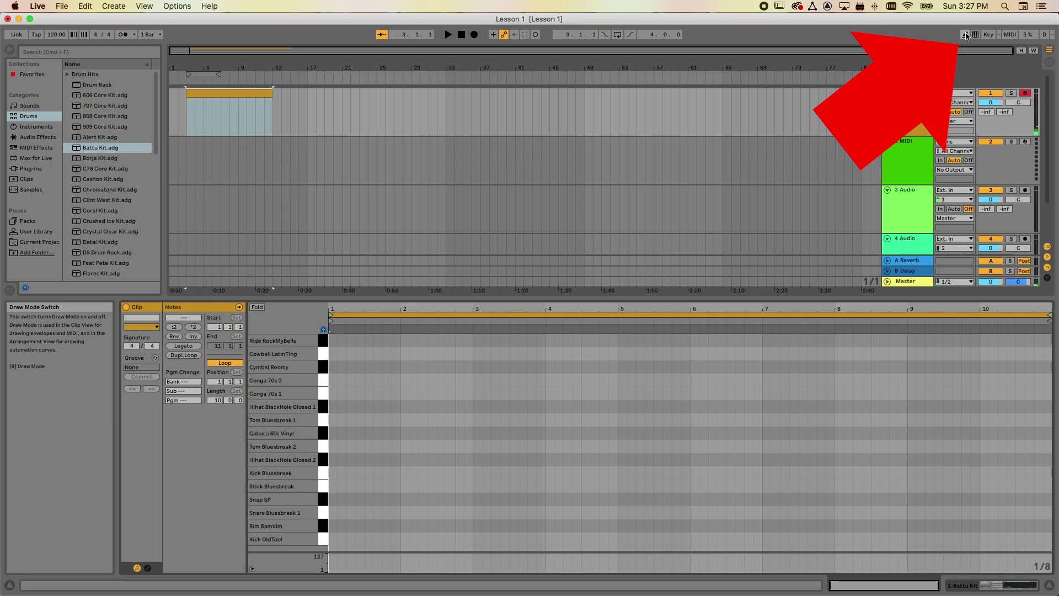
# Turn on Draw Mode and draw Tom Bluesbreak 1 notes on the first beat of bars 1 to 4 in the clip.
pyautogui.click(965, 36)
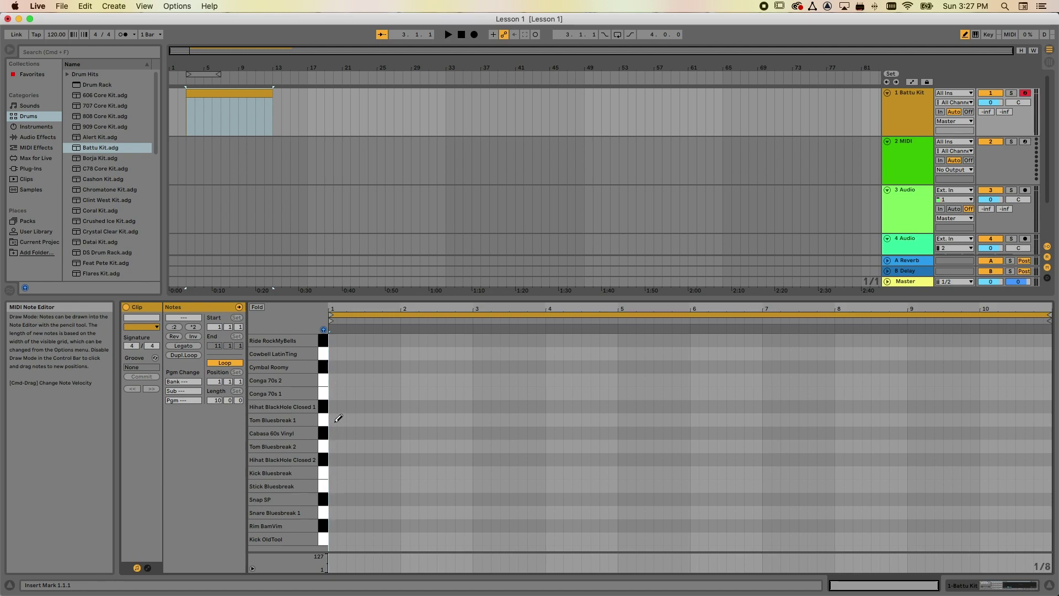
pyautogui.click(336, 420)
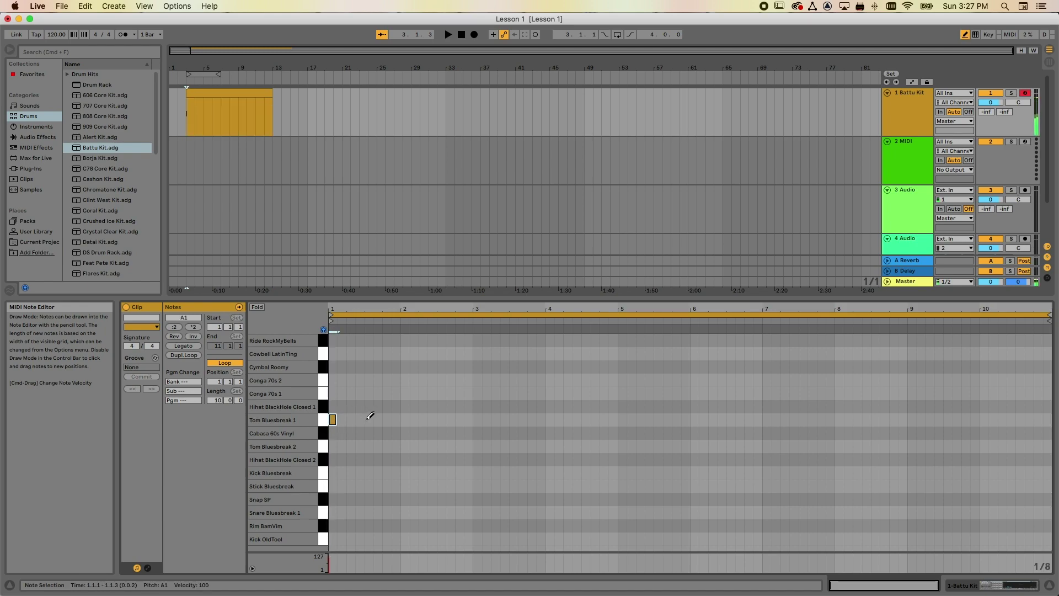
pyautogui.click(405, 420)
pyautogui.click(477, 419)
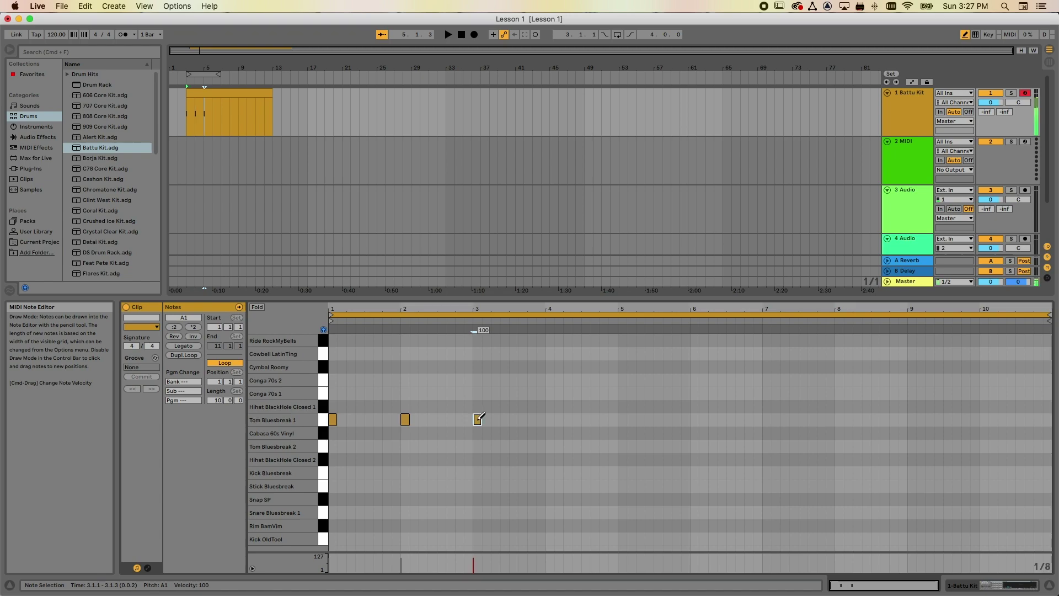
pyautogui.click(550, 420)
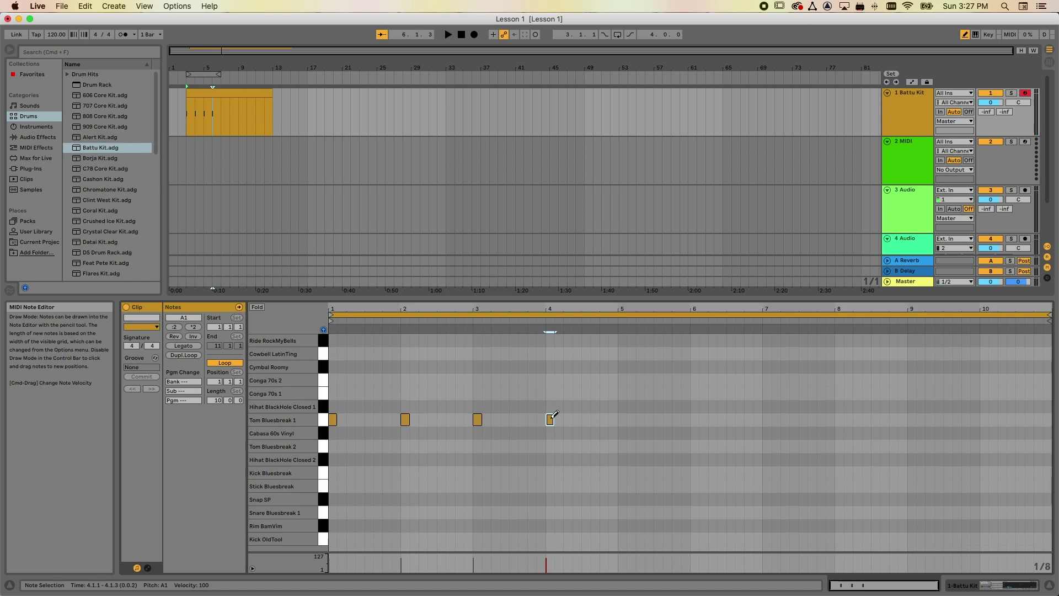
# Lengthen the Tom Bluesbreak 1 note in bar 4 to half a bar and briefly play back the clip.
pyautogui.click(553, 417)
pyautogui.click(553, 418)
pyautogui.moveTo(551, 419); pyautogui.dragTo(581, 419)
pyautogui.click(580, 419)
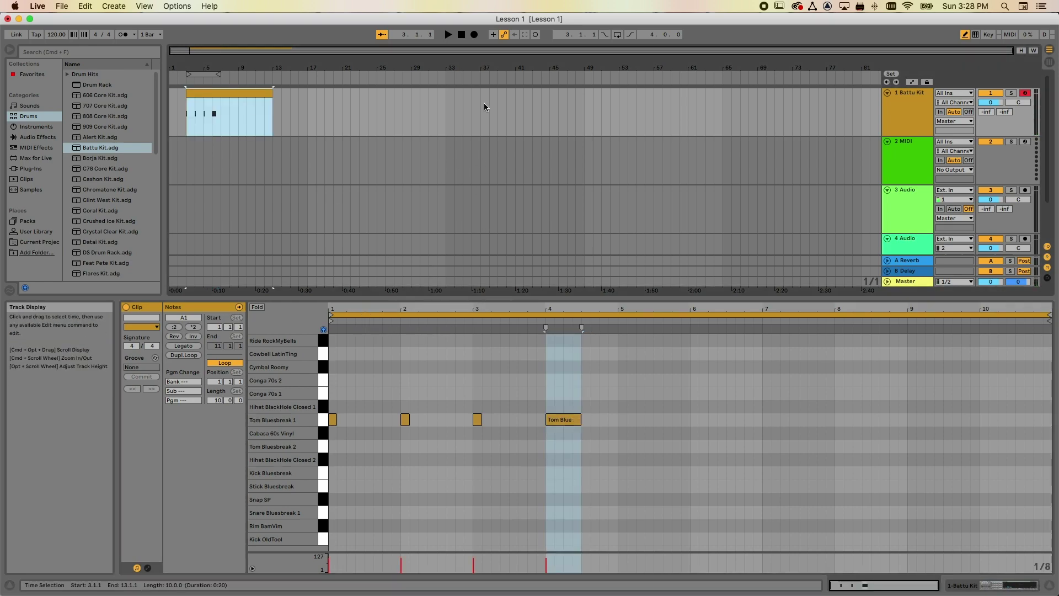
pyautogui.click(447, 35)
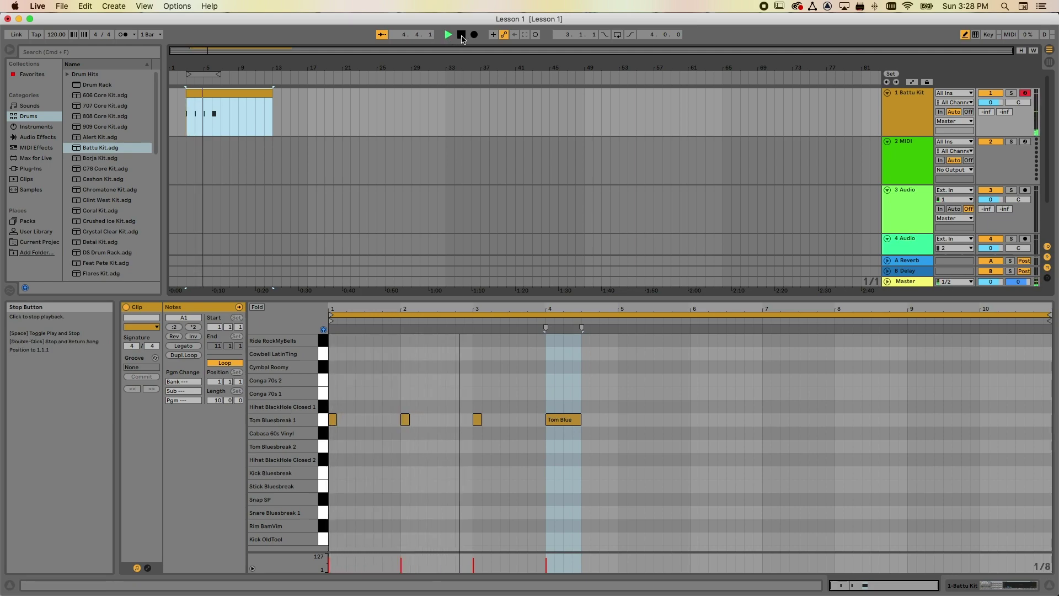
pyautogui.click(462, 36)
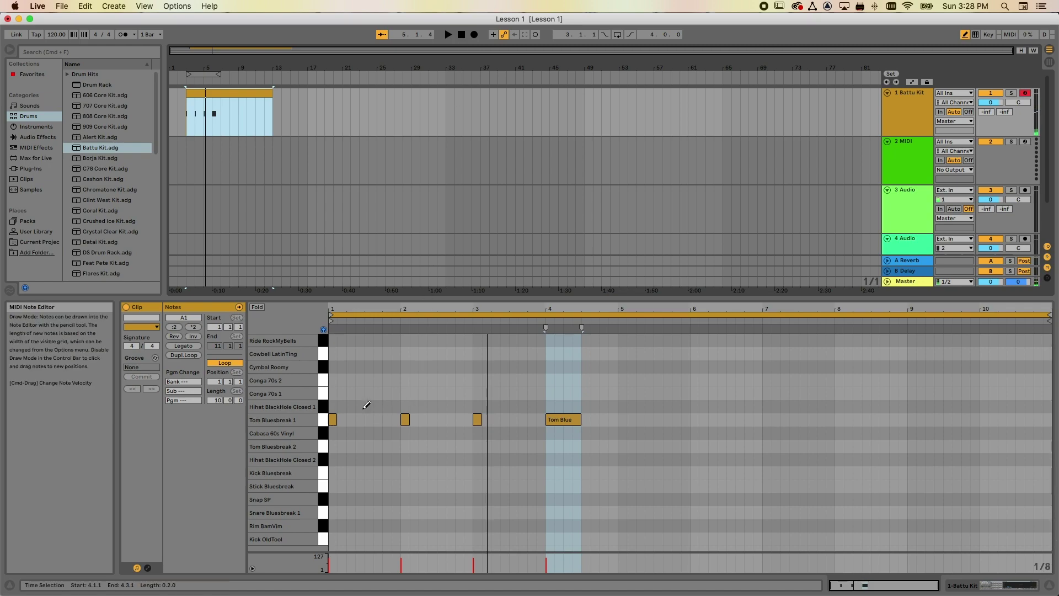
# Draw Conga 70s 2 notes on beats 2-4 of bar 1 and beats 2 and 4 of bar 2, plus Conga 70s 1 on 2.3.
pyautogui.click(351, 380)
pyautogui.click(369, 381)
pyautogui.click(388, 380)
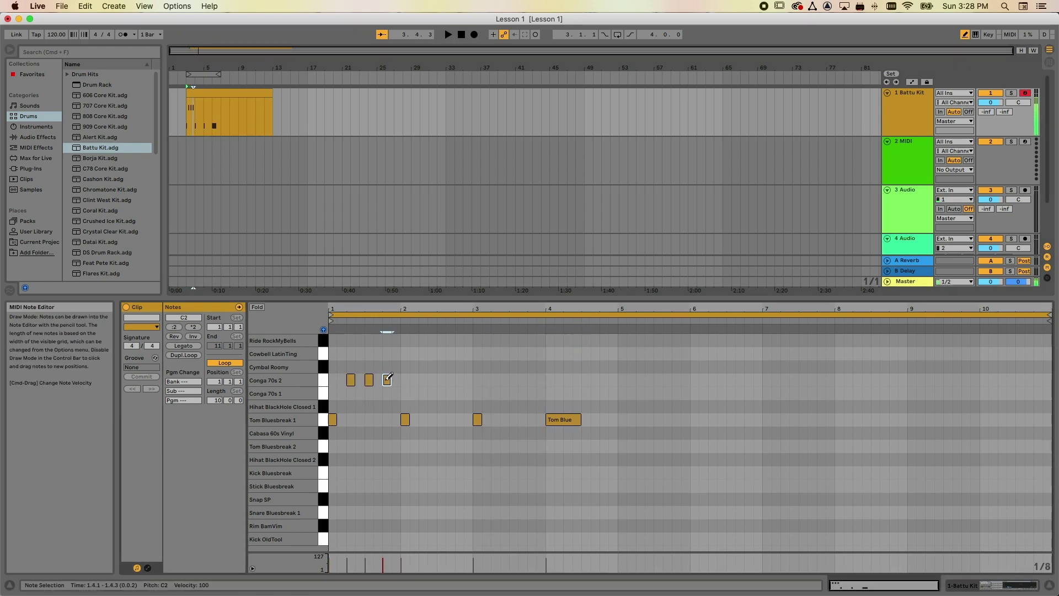
pyautogui.click(423, 380)
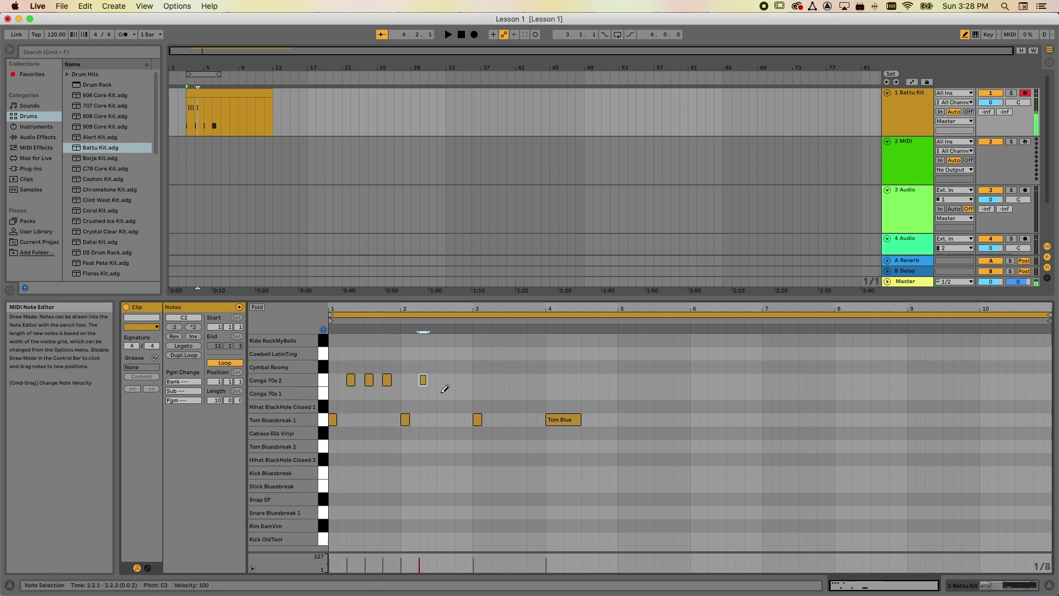
pyautogui.click(441, 393)
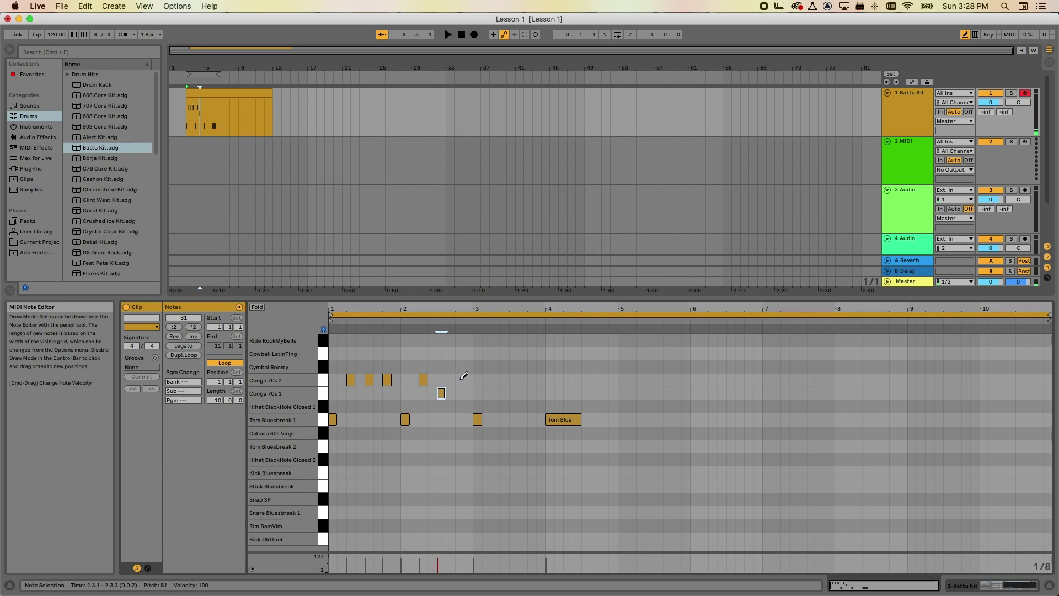
pyautogui.click(460, 380)
# Draw Conga 70s 2 notes on beats 2-4 of bar 3 and beats 2 and 4 of bar 4, plus Conga 70s 1 on 4.3.
pyautogui.click(497, 380)
pyautogui.click(520, 380)
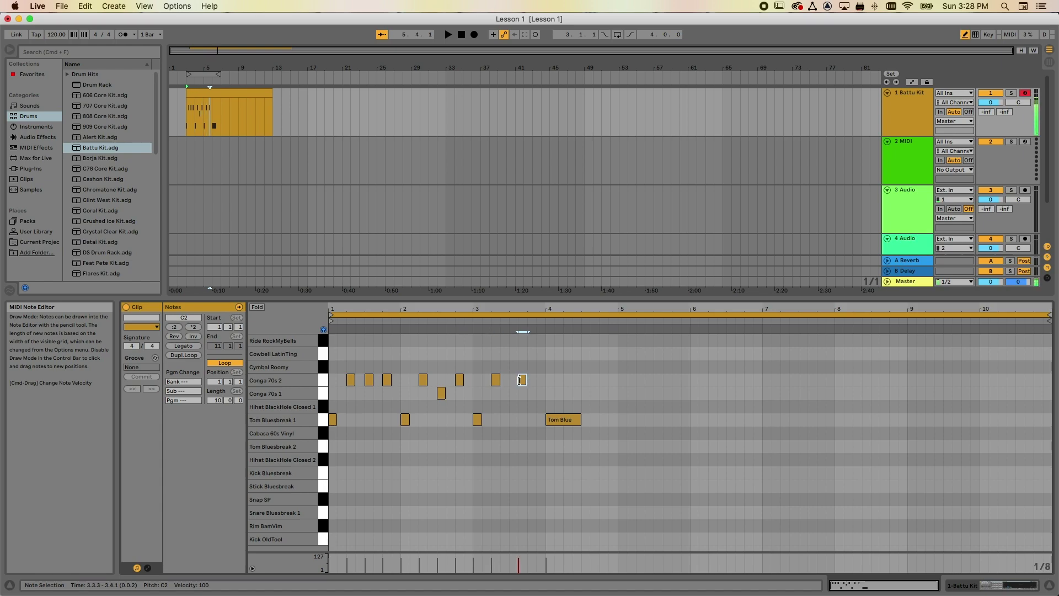
pyautogui.click(514, 380)
pyautogui.click(532, 380)
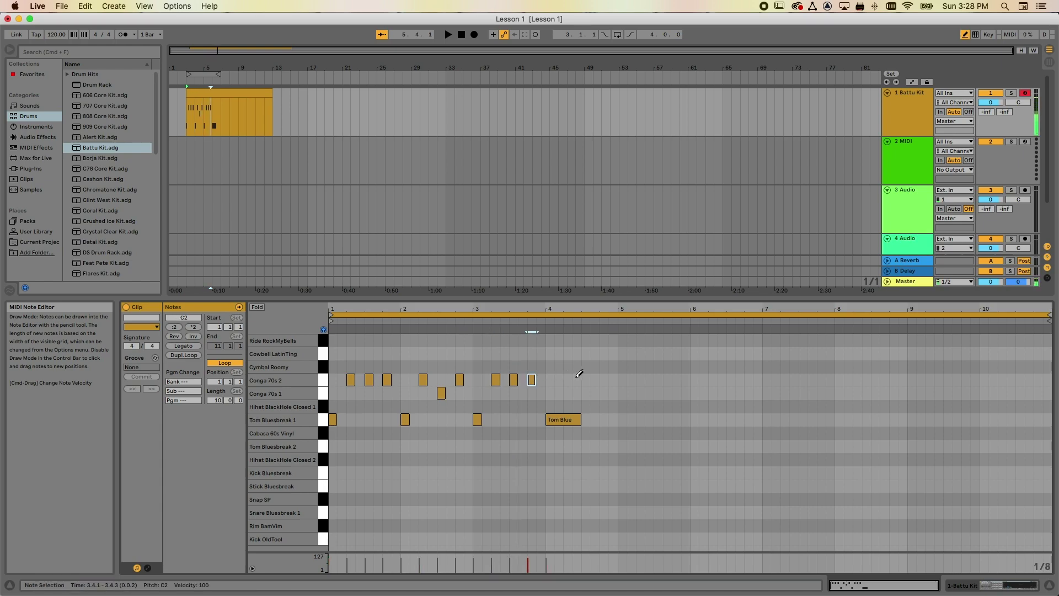
pyautogui.click(569, 380)
pyautogui.click(586, 393)
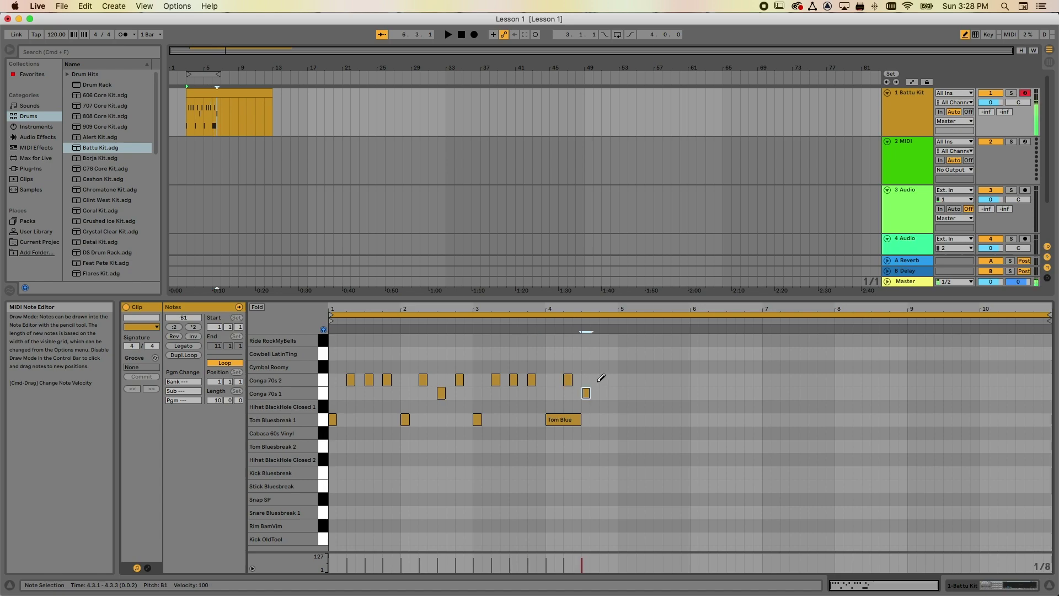
pyautogui.click(604, 380)
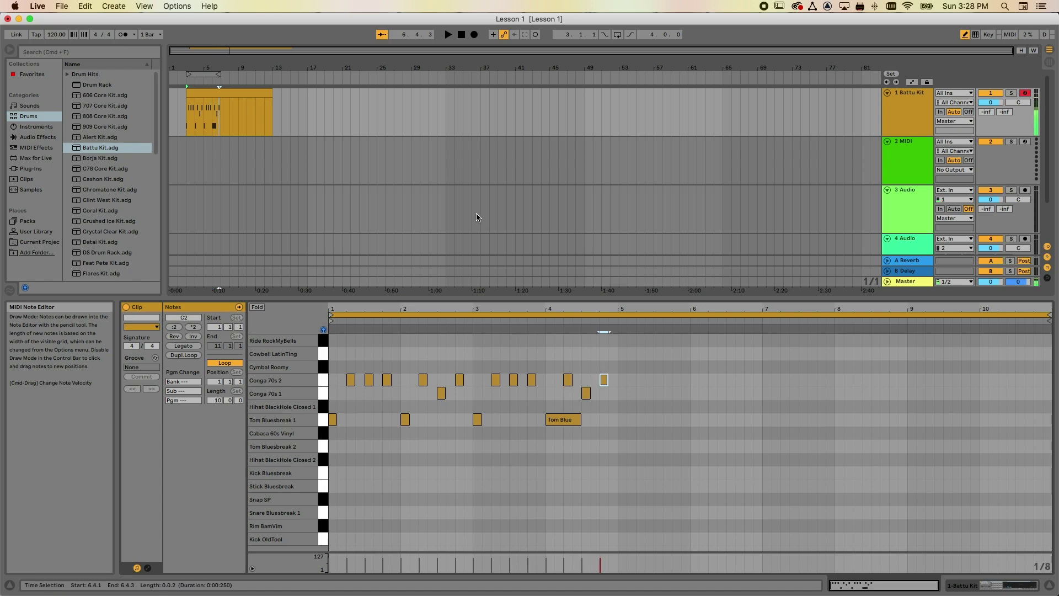
# Play back the tom and conga pattern and stop playback.
pyautogui.click(449, 35)
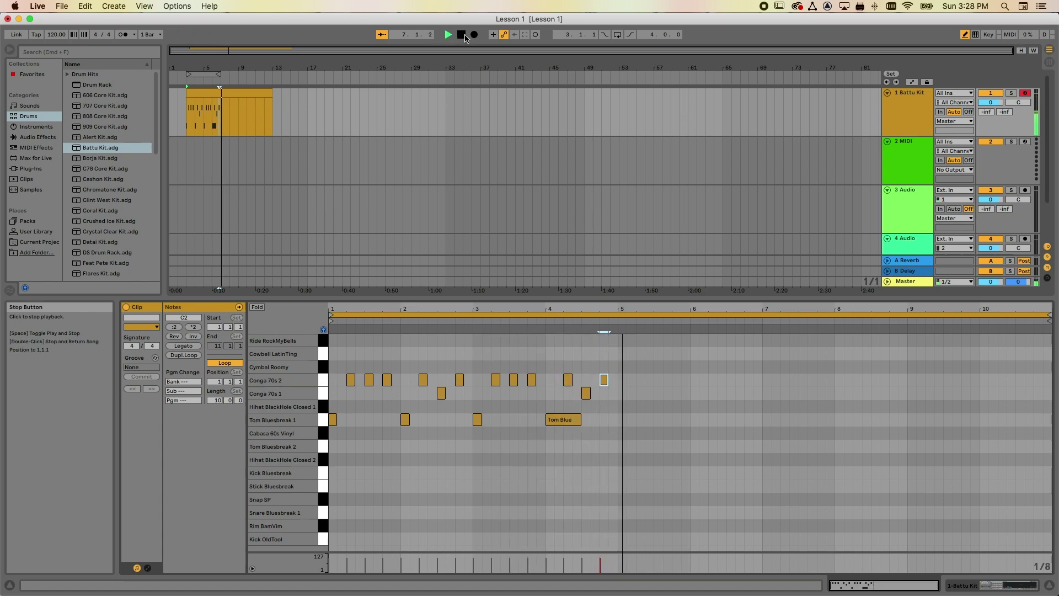
pyautogui.press('space')
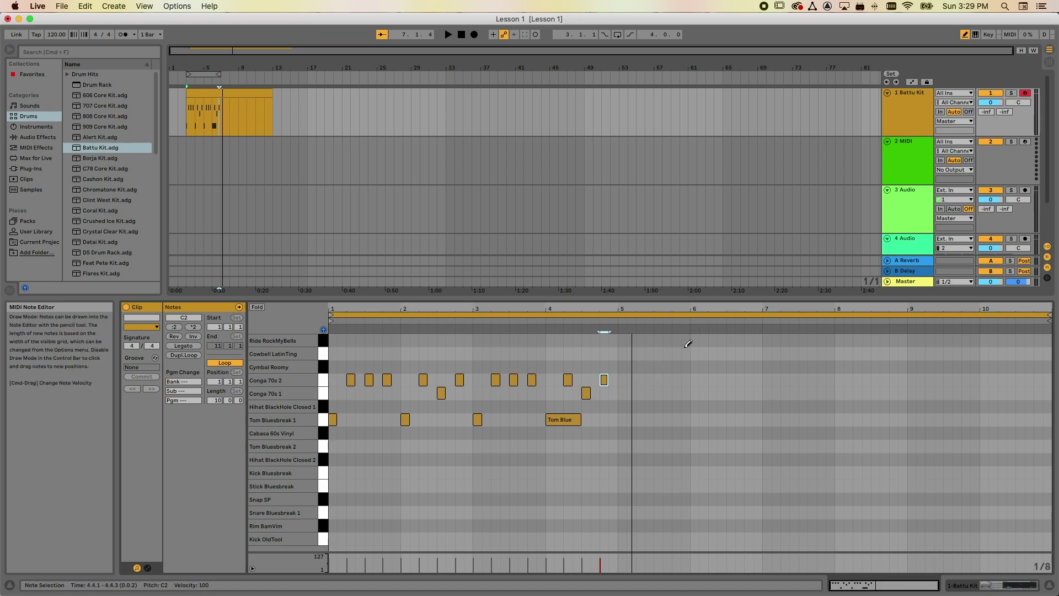
# Turn off Draw Mode and copy all the drum notes in bars 1 to 4 of the clip.
pyautogui.click(965, 35)
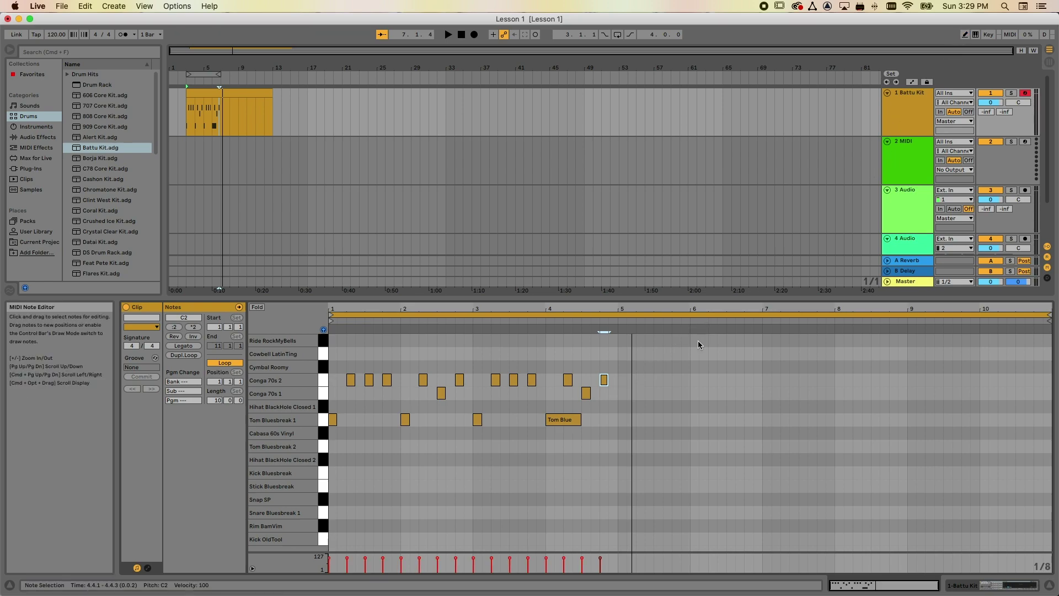
pyautogui.moveTo(615, 366); pyautogui.dragTo(333, 470)
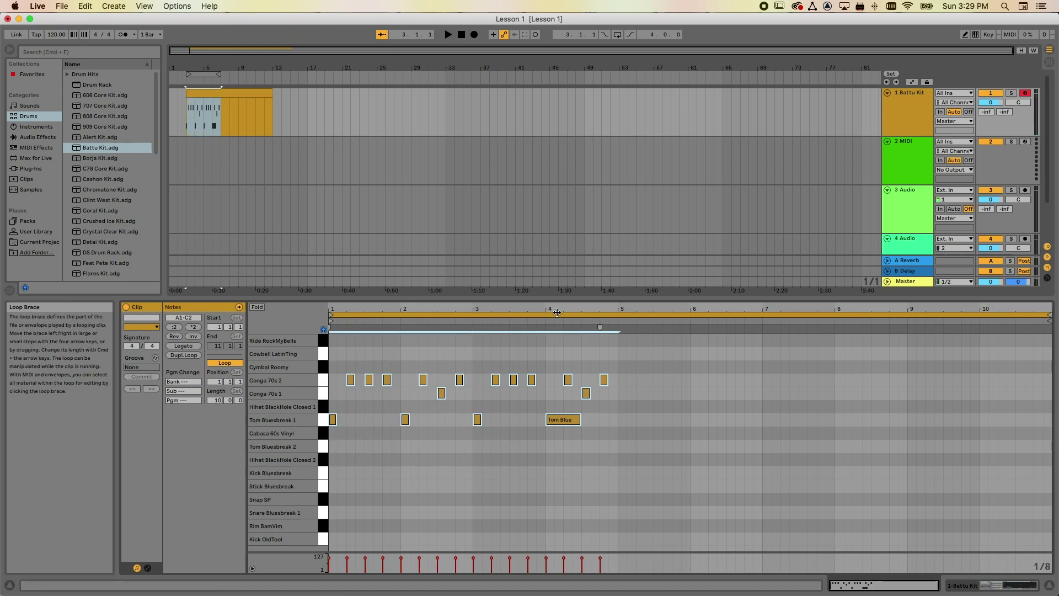
pyautogui.click(613, 375)
pyautogui.moveTo(613, 373); pyautogui.dragTo(331, 469)
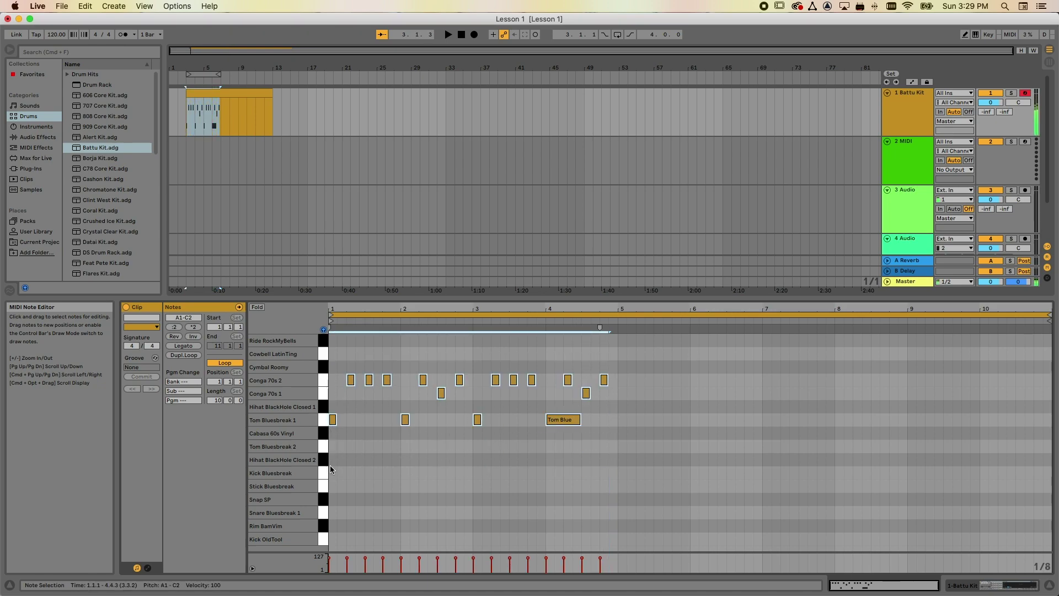
pyautogui.click(86, 5)
pyautogui.click(127, 74)
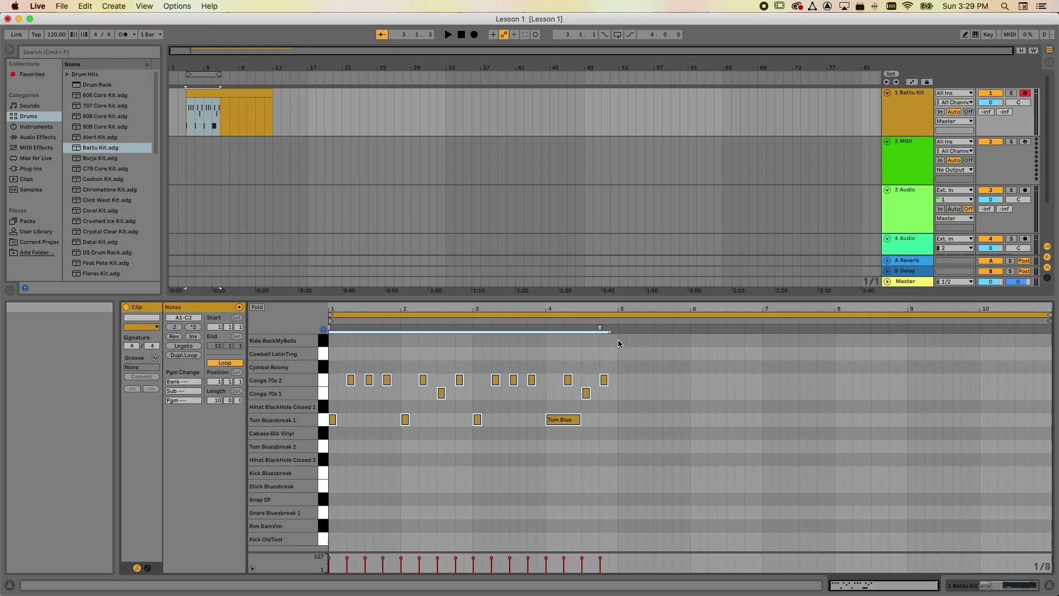
# Paste the copied four-bar drum pattern into the clip at bar 5 and again at bar 9.
pyautogui.click(618, 344)
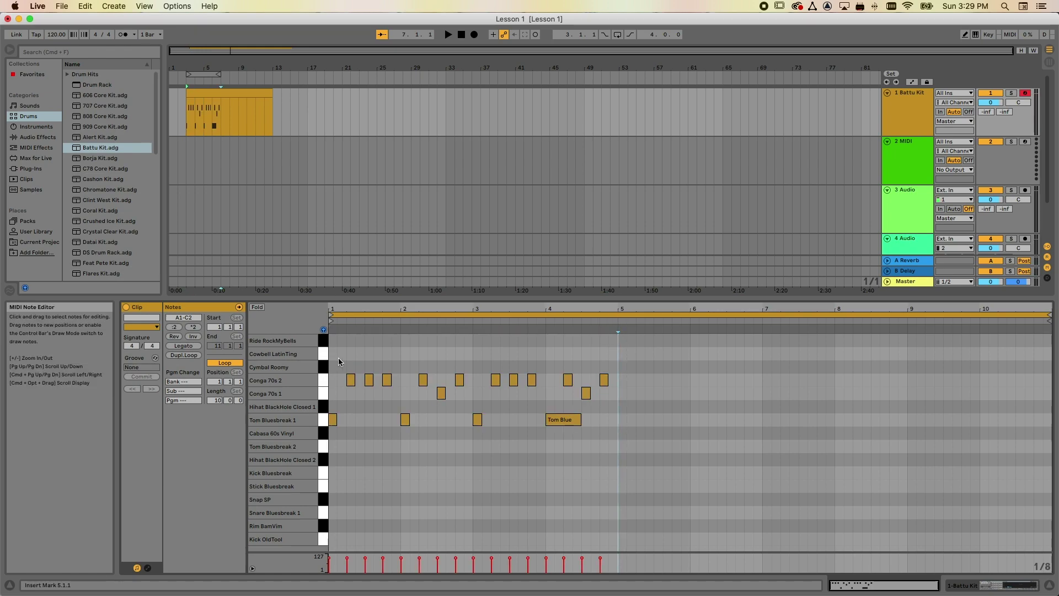
pyautogui.click(87, 6)
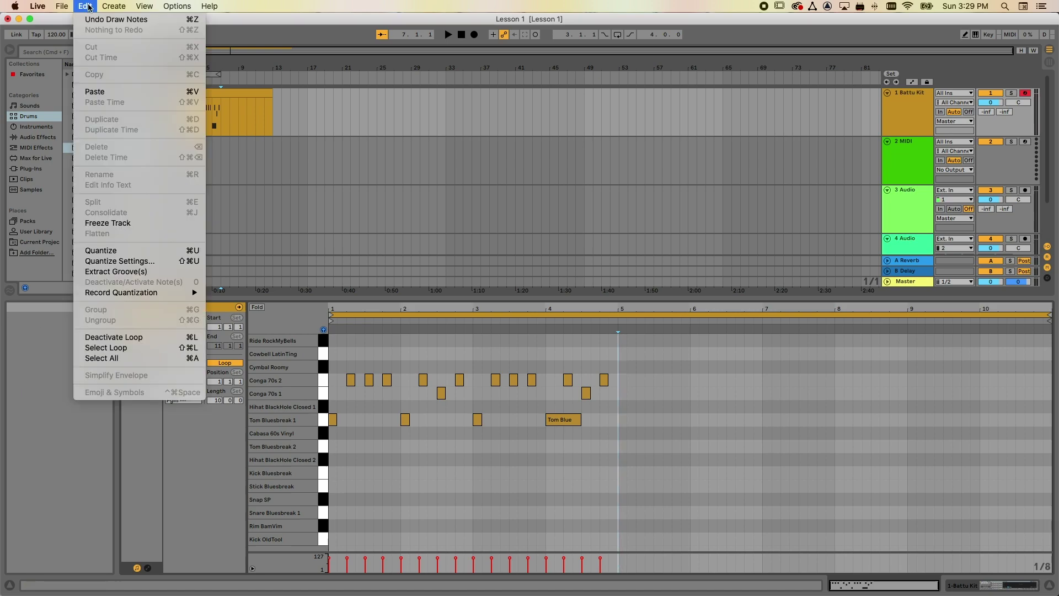
pyautogui.click(105, 90)
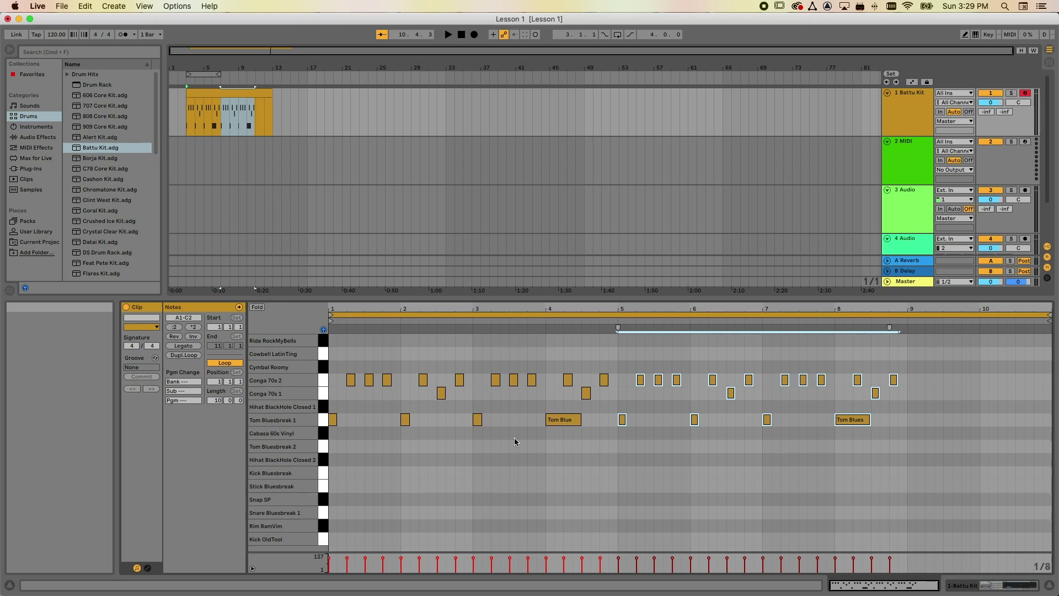
pyautogui.click(909, 343)
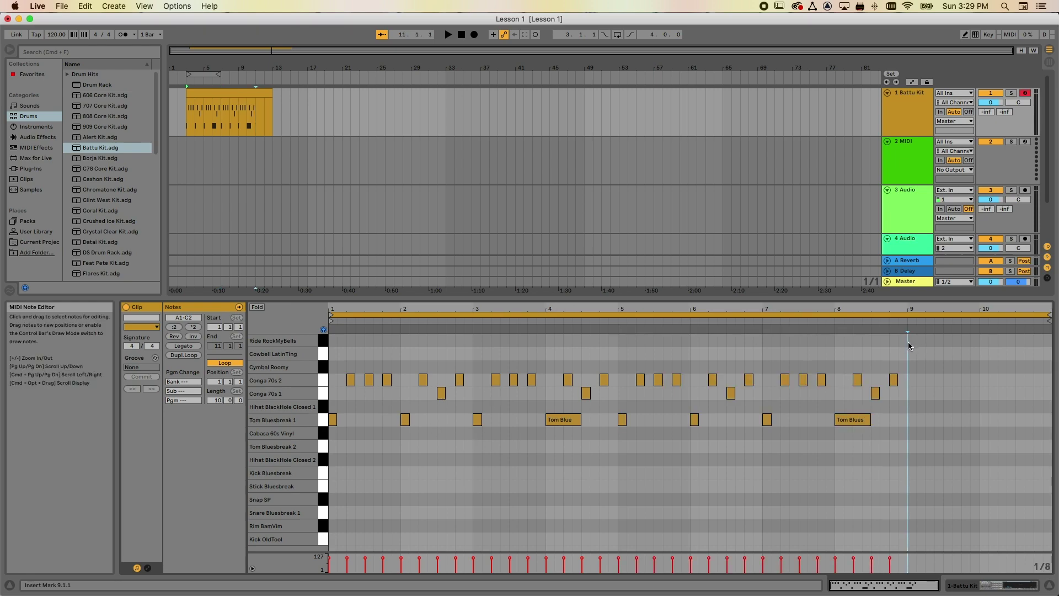
pyautogui.press('super+v')
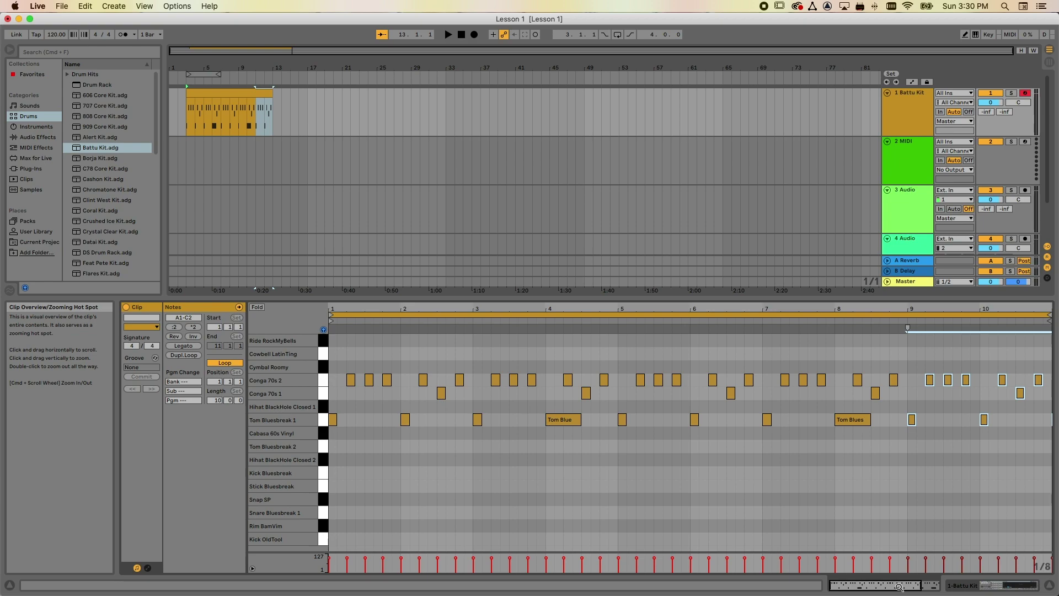
# Switch back and forth between the drum clip's note editor and the Battu Kit device view.
pyautogui.click(982, 589)
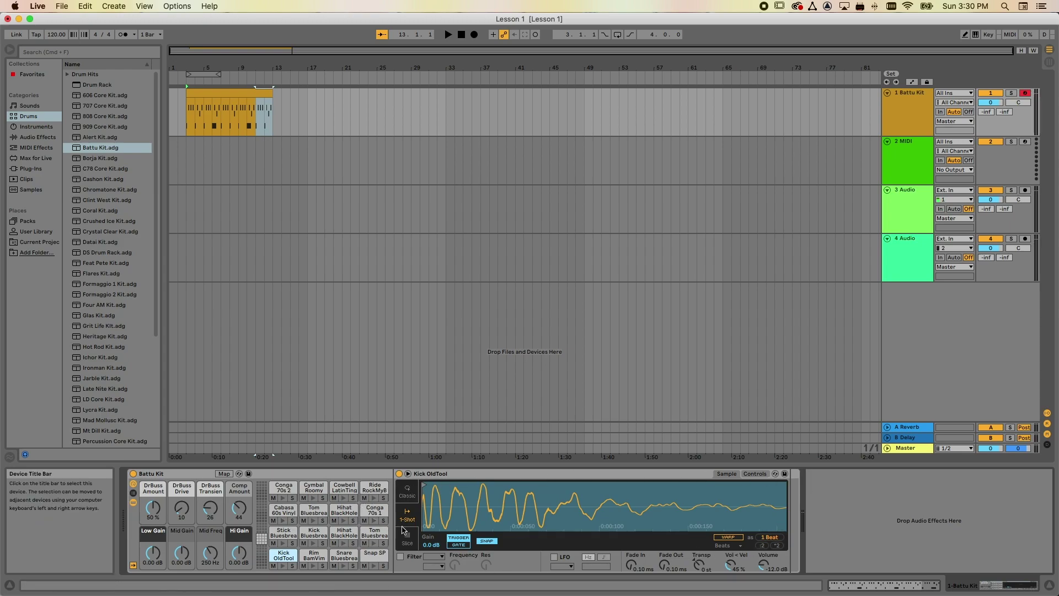
pyautogui.click(909, 586)
pyautogui.click(977, 589)
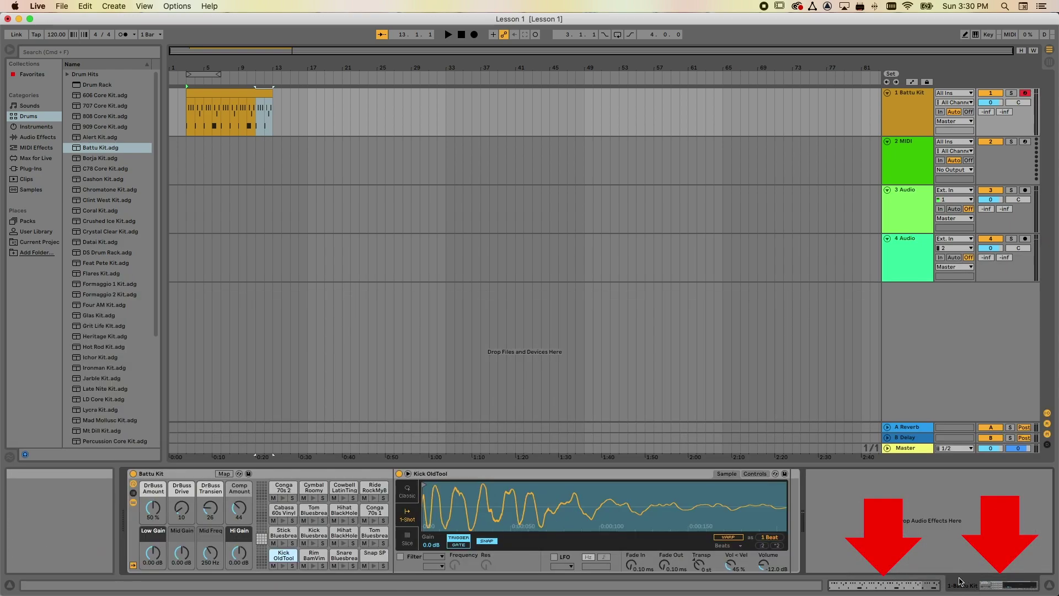
pyautogui.click(894, 586)
pyautogui.click(976, 588)
pyautogui.click(899, 589)
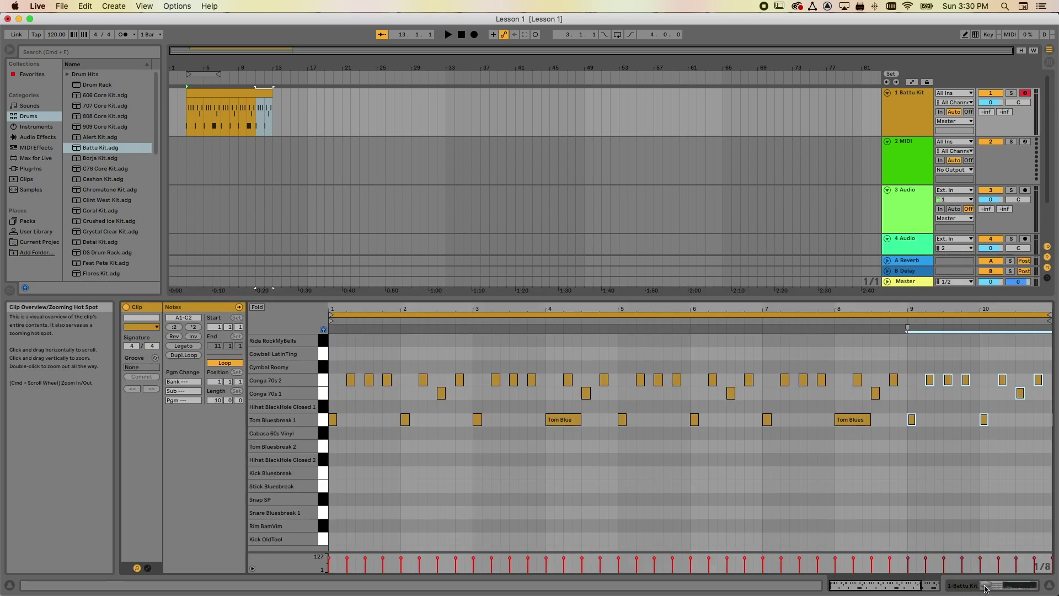
pyautogui.click(975, 588)
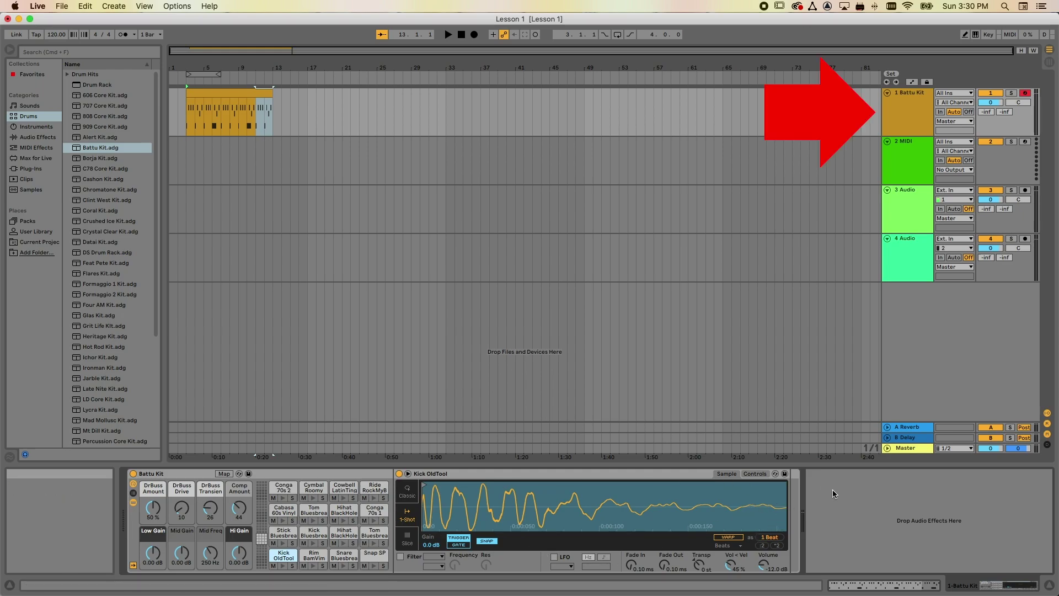
# Select the 2 MIDI track and compare its device view with the drum clip's note editor.
pyautogui.click(916, 152)
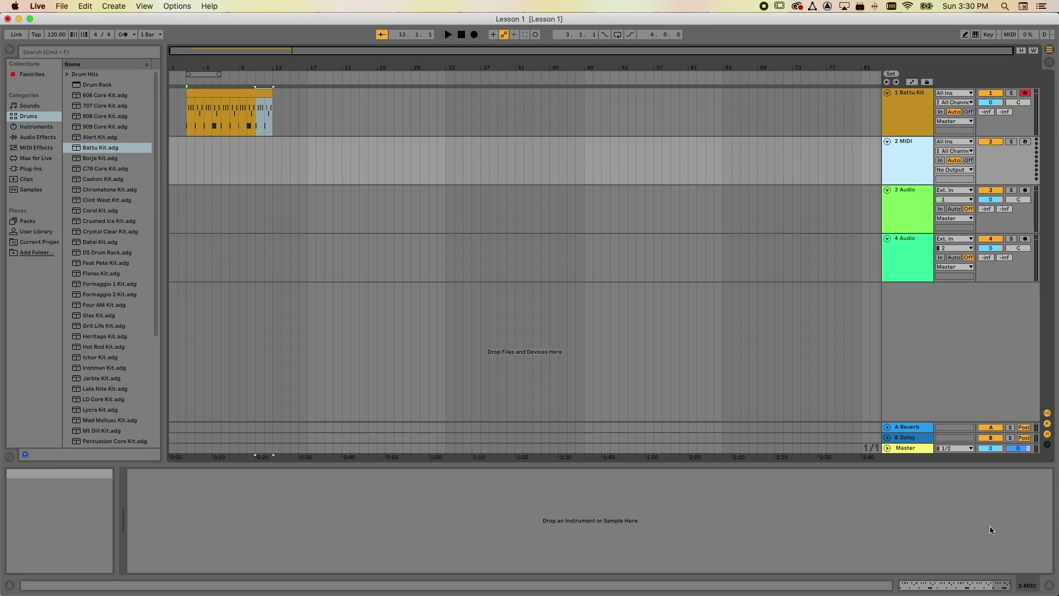
pyautogui.click(974, 584)
pyautogui.click(996, 588)
pyautogui.click(998, 589)
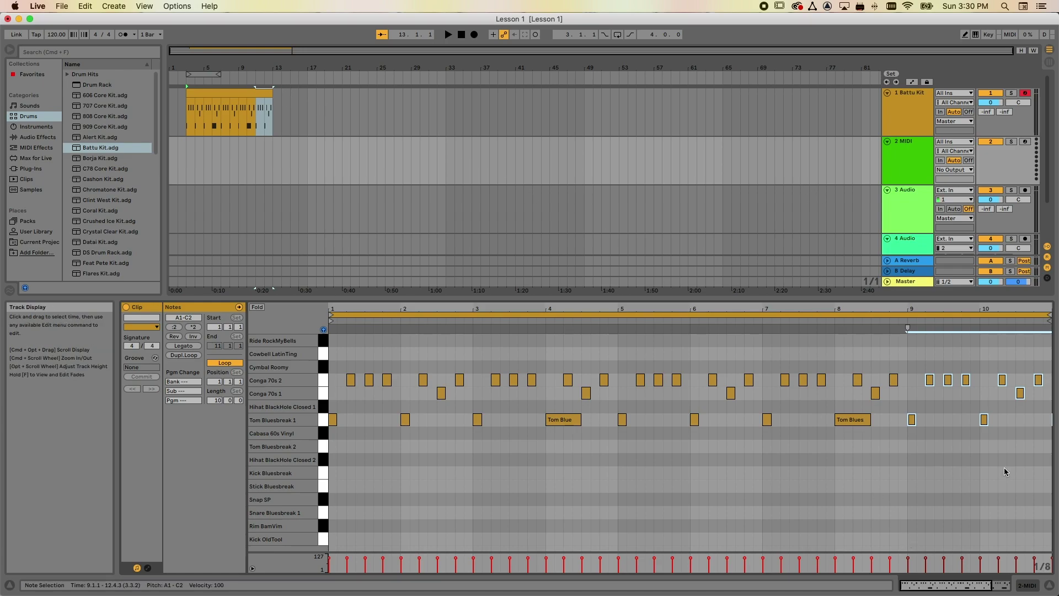
pyautogui.click(1024, 587)
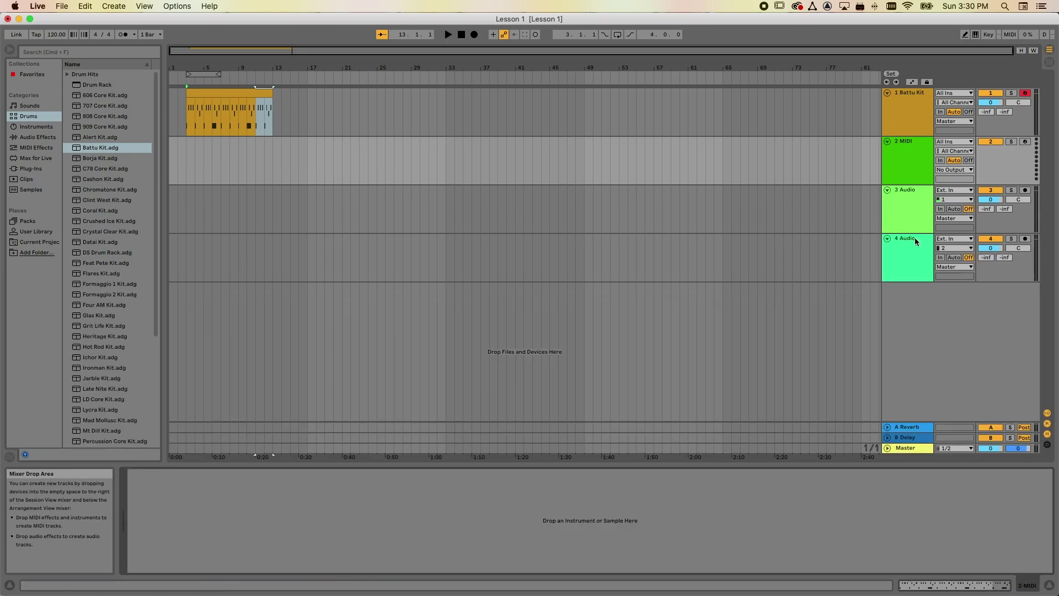
# Select the Battu Kit track and reopen its drum clip in the note editor.
pyautogui.click(909, 108)
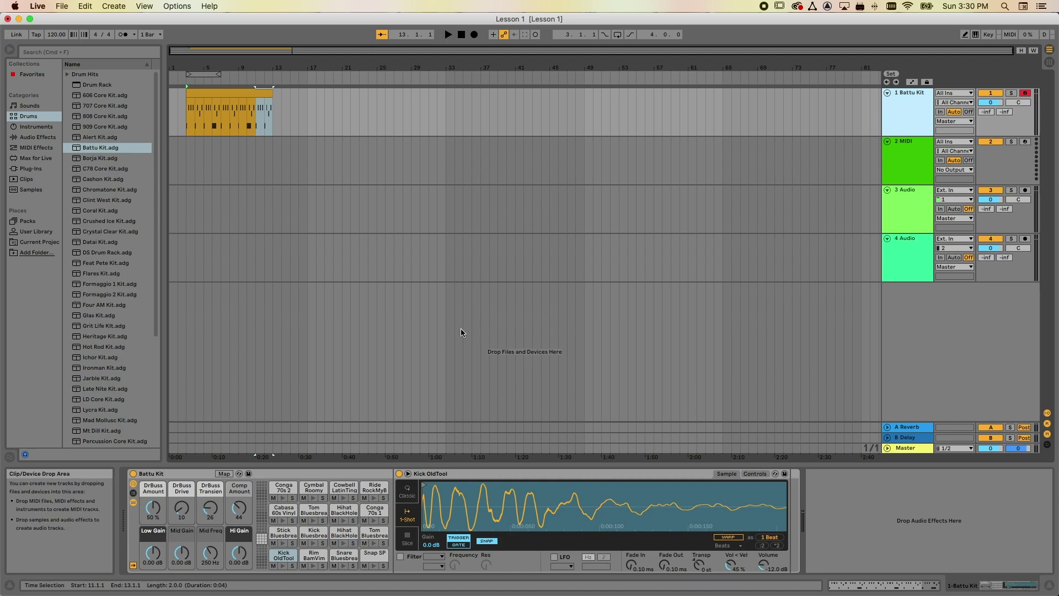
pyautogui.click(232, 93)
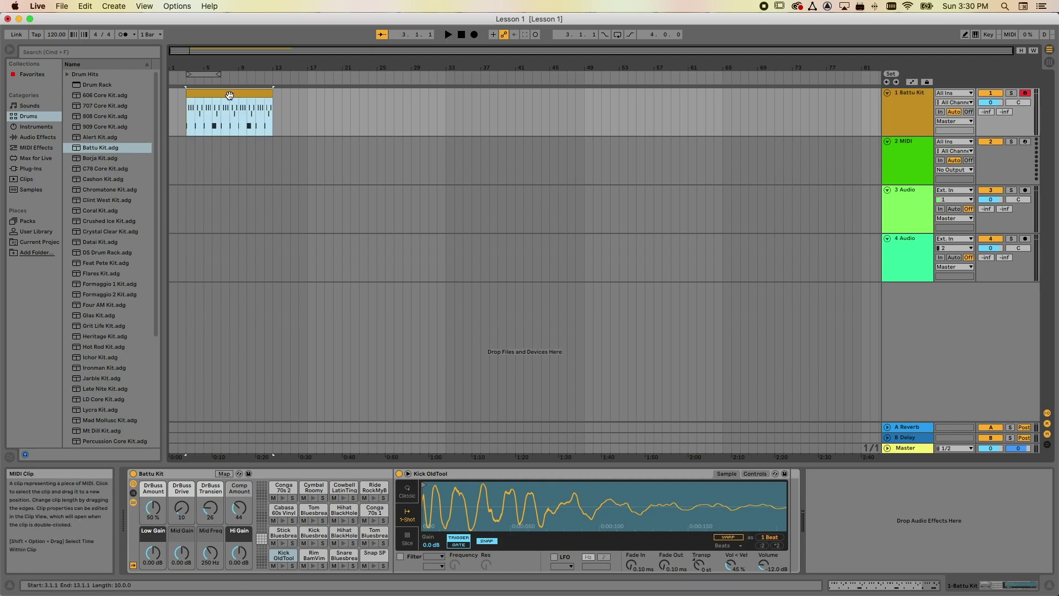
pyautogui.doubleClick(230, 95)
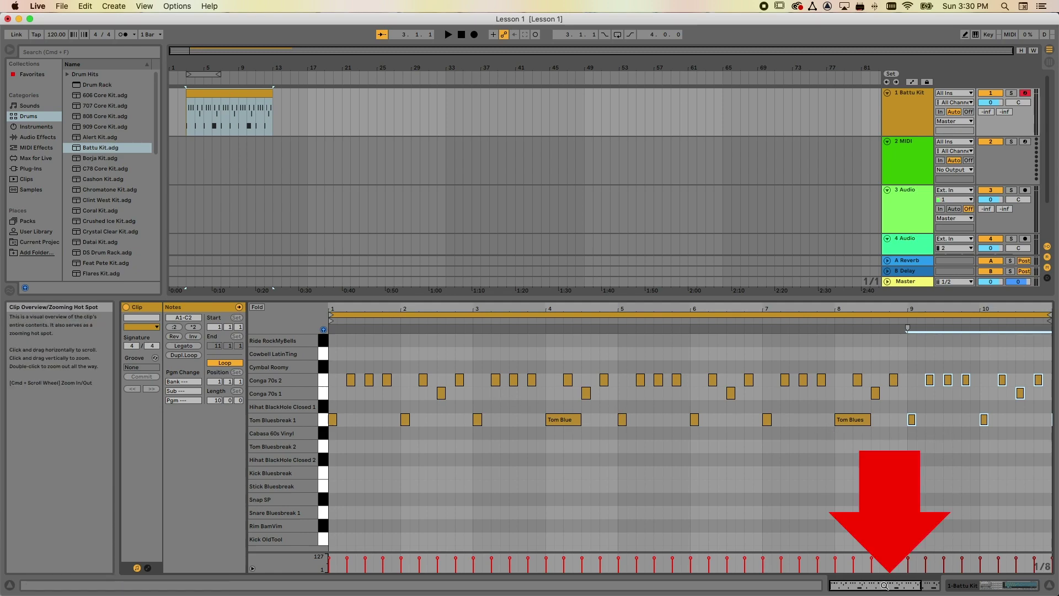
# Select the loop's contents and shorten the drum clip's loop so it ends at bar 10.
pyautogui.moveTo(882, 585)
pyautogui.mouseDown()
pyautogui.moveTo(882, 594)
pyautogui.moveTo(882, 578)
pyautogui.mouseUp()
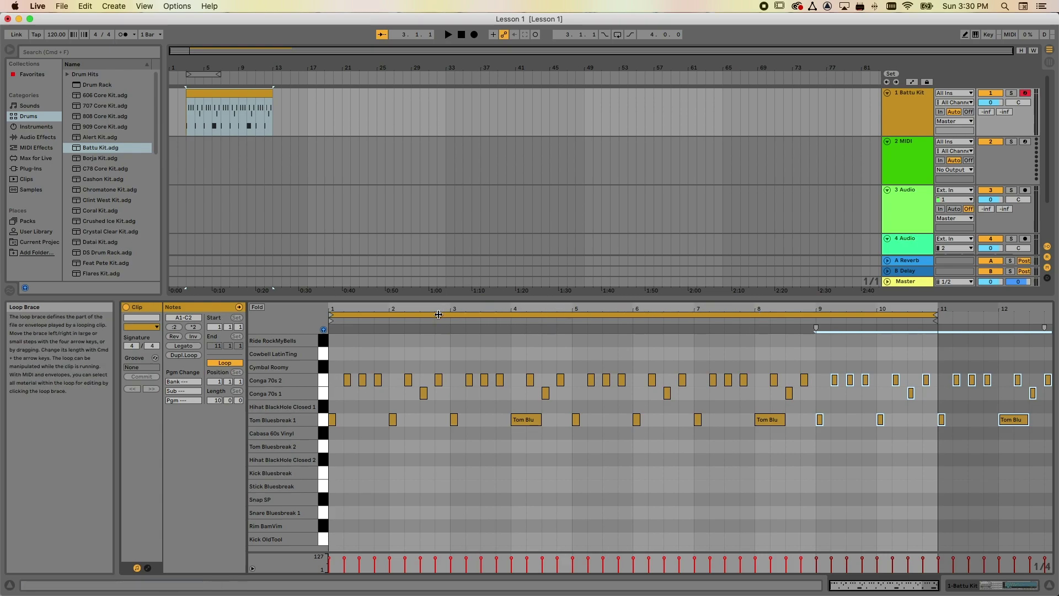
pyautogui.moveTo(441, 314)
pyautogui.mouseDown()
pyautogui.moveTo(462, 314)
pyautogui.moveTo(439, 315)
pyautogui.mouseUp()
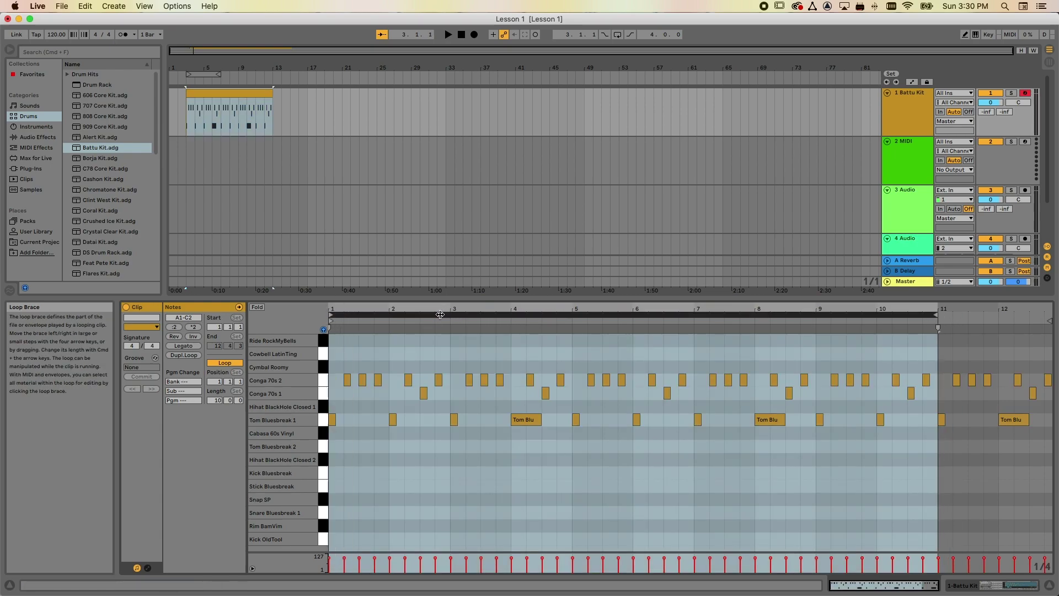
pyautogui.click(331, 315)
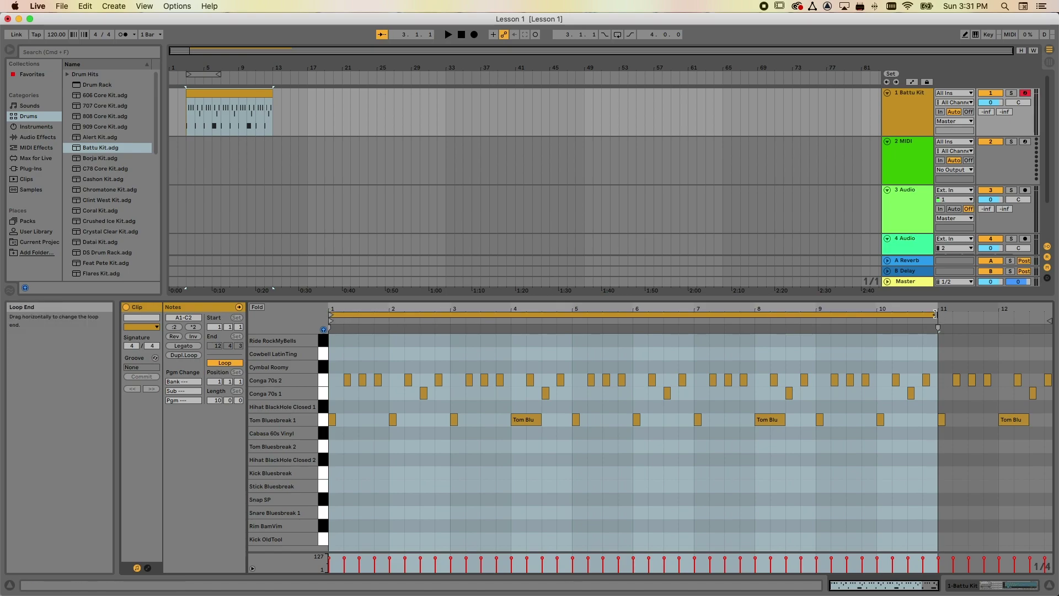
pyautogui.moveTo(935, 314)
pyautogui.mouseDown()
pyautogui.moveTo(972, 314)
pyautogui.moveTo(876, 315)
pyautogui.mouseUp()
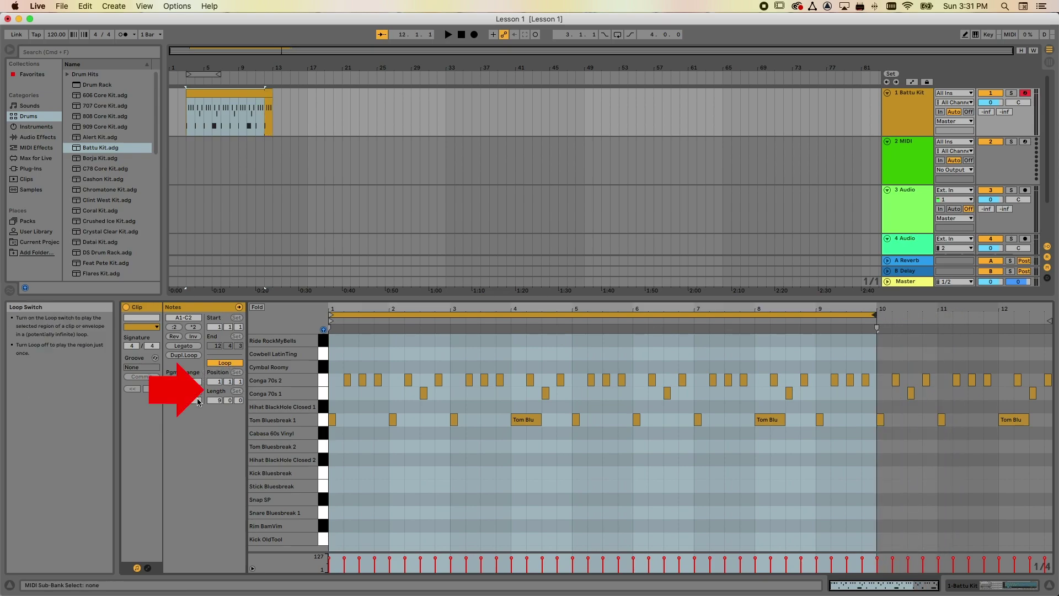
# Set the drum clip's loop length to 4 bars and its end point to bar 9.4.3.
pyautogui.moveTo(218, 400); pyautogui.dragTo(218, 404)
pyautogui.press('z')
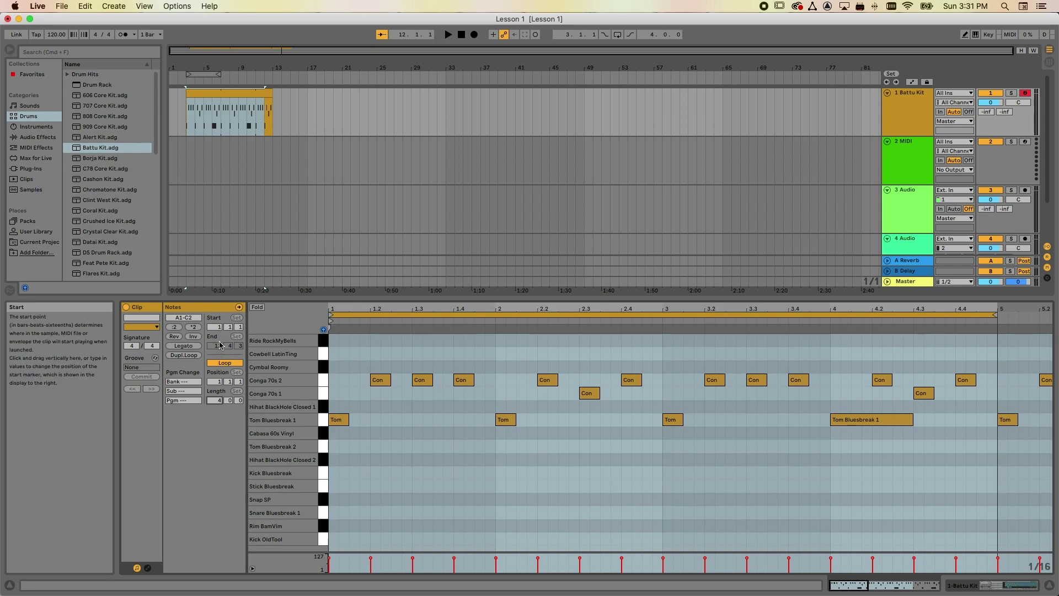
pyautogui.moveTo(218, 346); pyautogui.dragTo(217, 361)
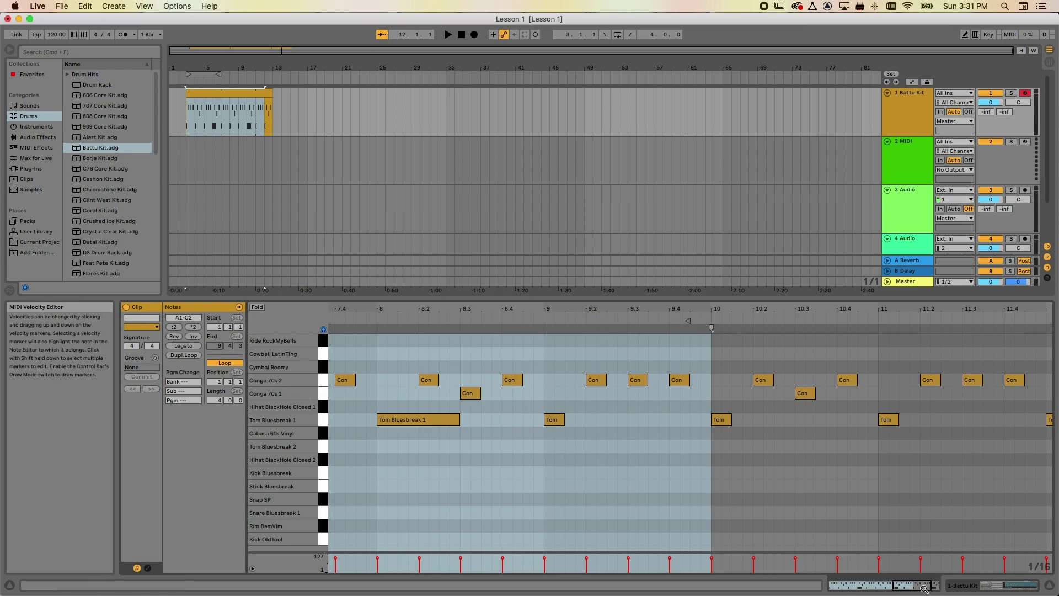
# Extend the drum clip's loop length to 11.3.2 and move its end marker to 12.4.3.
pyautogui.moveTo(666, 310); pyautogui.dragTo(666, 276)
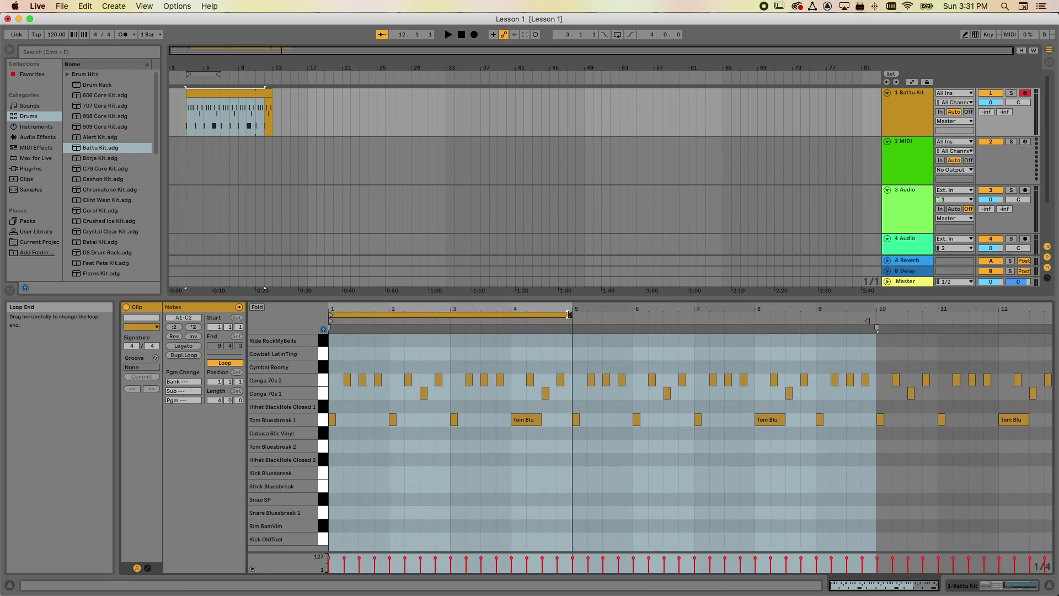
pyautogui.moveTo(574, 317); pyautogui.dragTo(1050, 313)
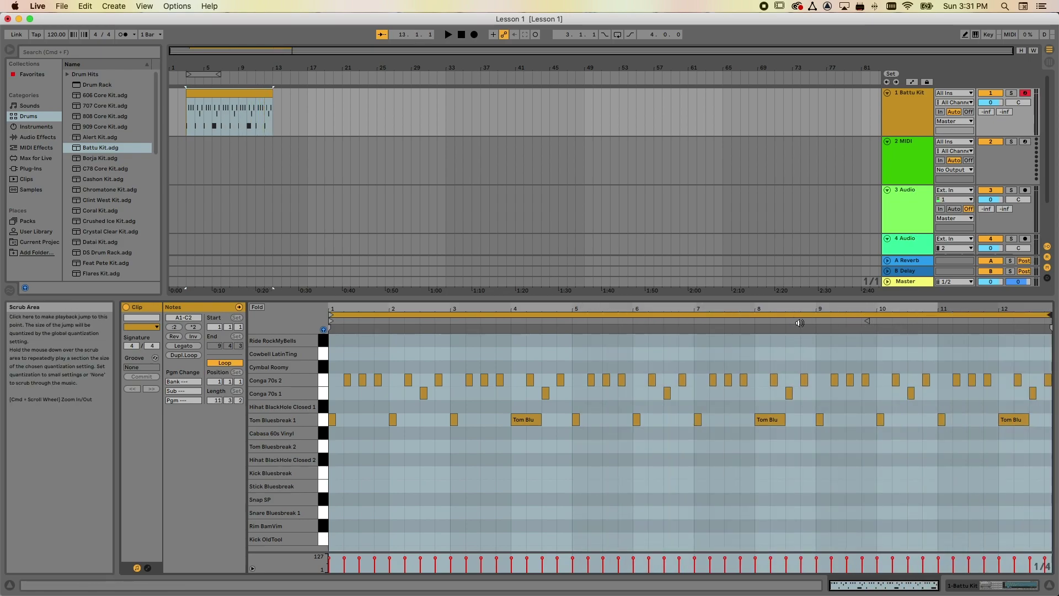
pyautogui.moveTo(867, 322); pyautogui.dragTo(1050, 328)
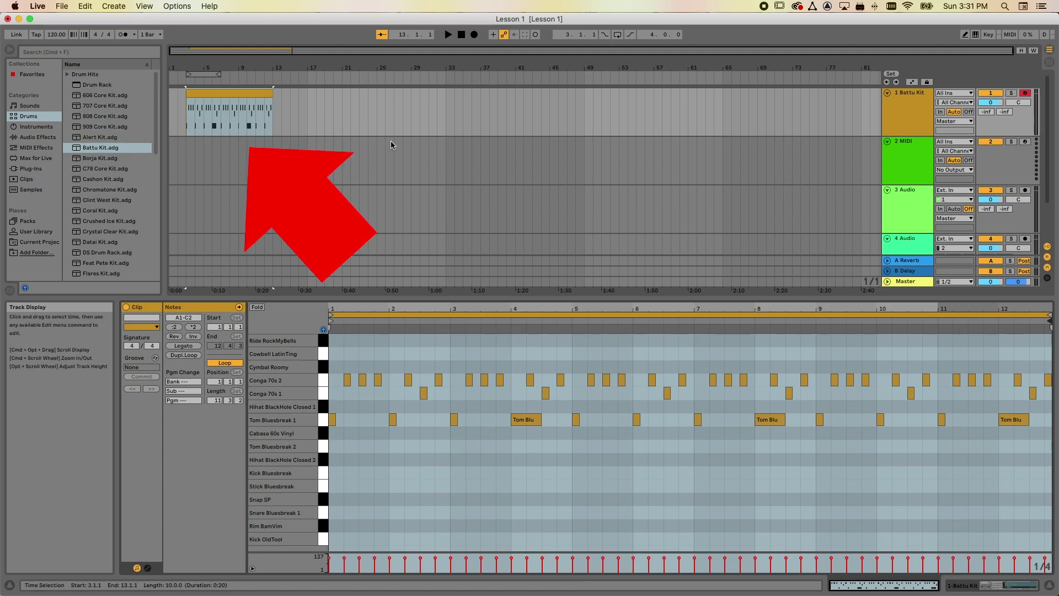
# Stretch the looped drum clip in the arrangement until it ends at bar 56.
pyautogui.click(229, 93)
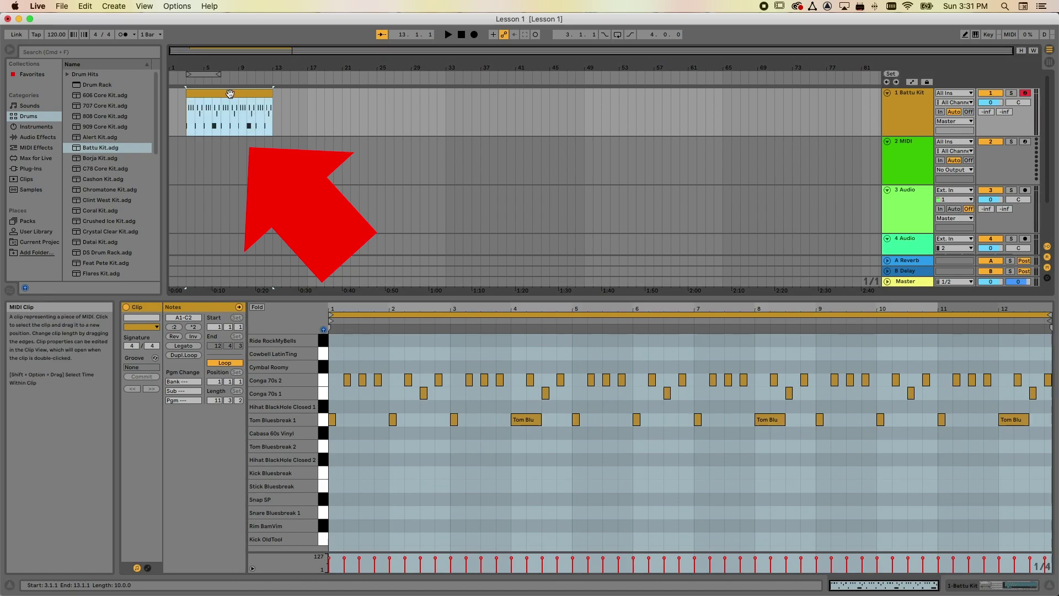
pyautogui.moveTo(230, 93)
pyautogui.mouseDown()
pyautogui.moveTo(315, 89)
pyautogui.moveTo(240, 95)
pyautogui.mouseUp()
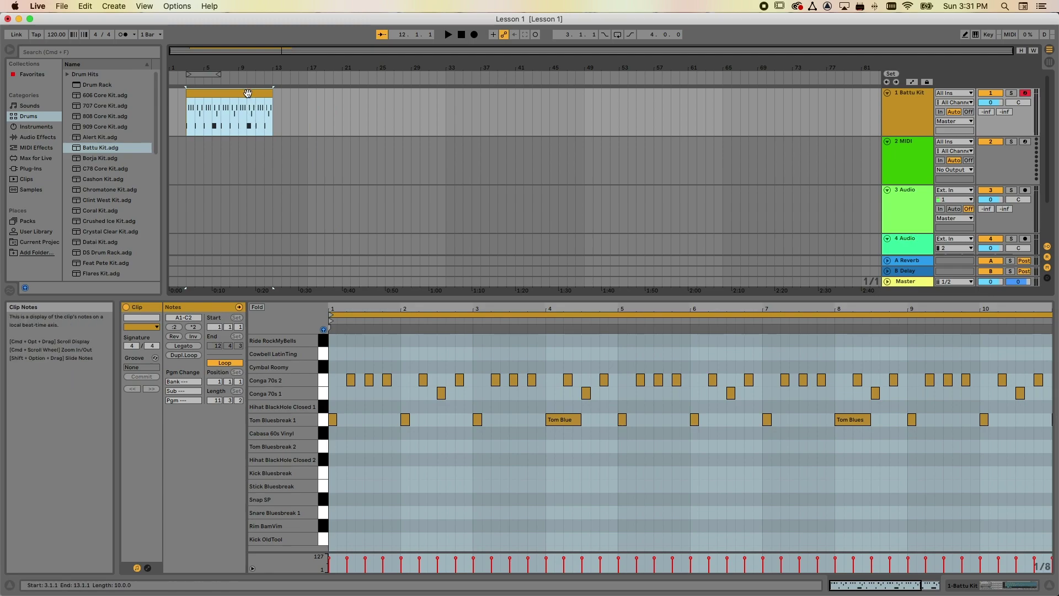
pyautogui.moveTo(240, 94)
pyautogui.mouseDown()
pyautogui.moveTo(293, 92)
pyautogui.moveTo(236, 97)
pyautogui.mouseUp()
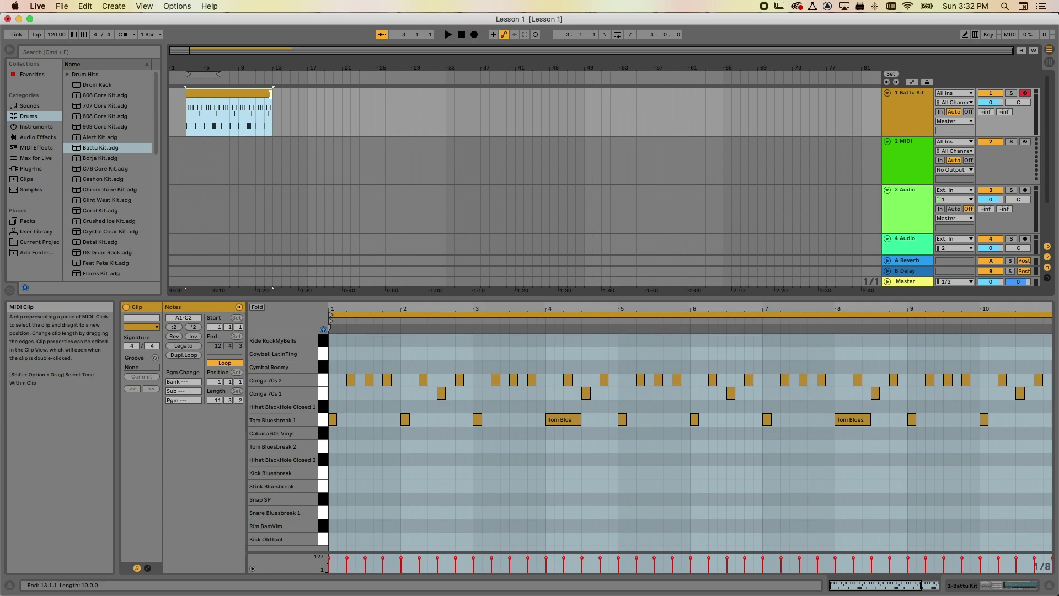
pyautogui.moveTo(270, 94); pyautogui.dragTo(644, 103)
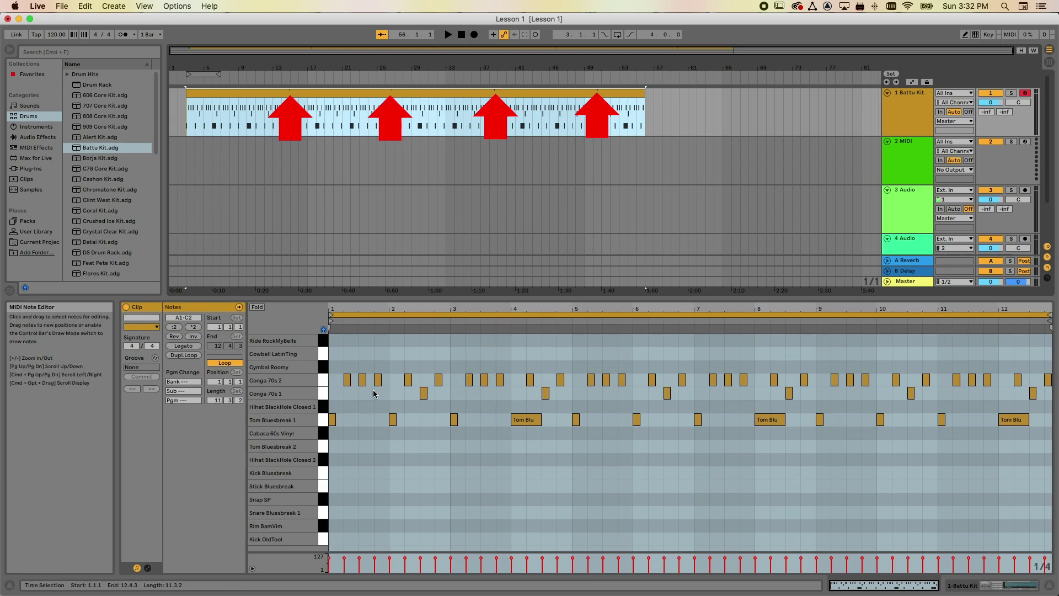
# Turn off looping for the drum clip, start playback, and turn looping back on.
pyautogui.click(224, 363)
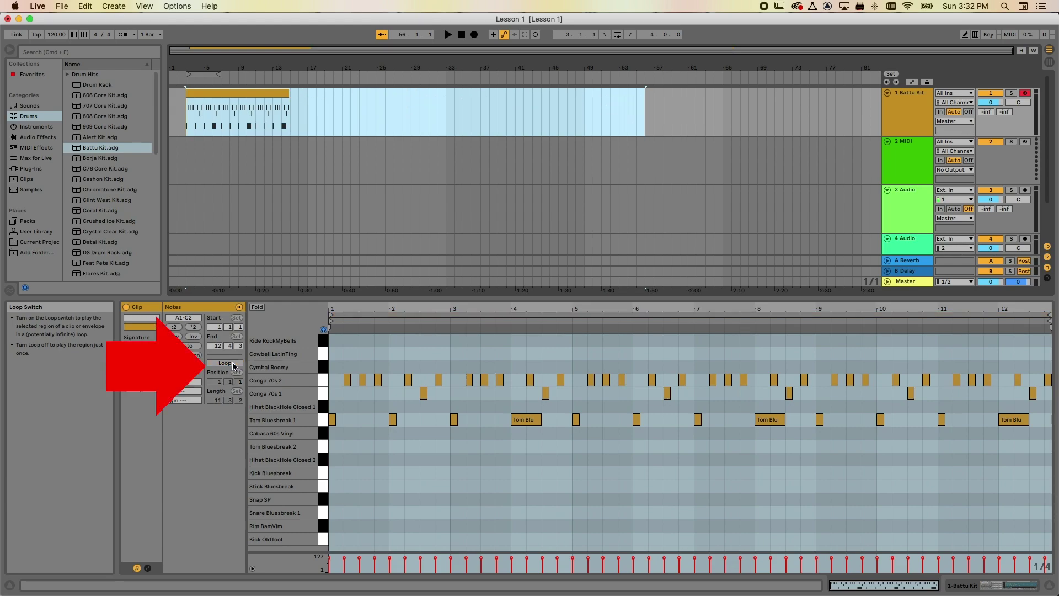
pyautogui.press('space')
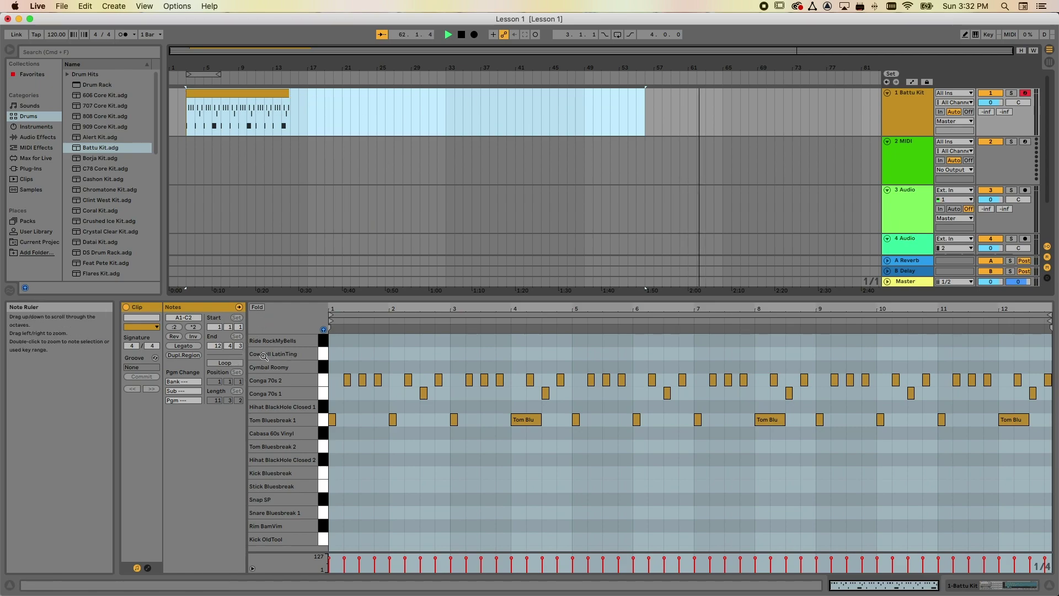
pyautogui.click(231, 364)
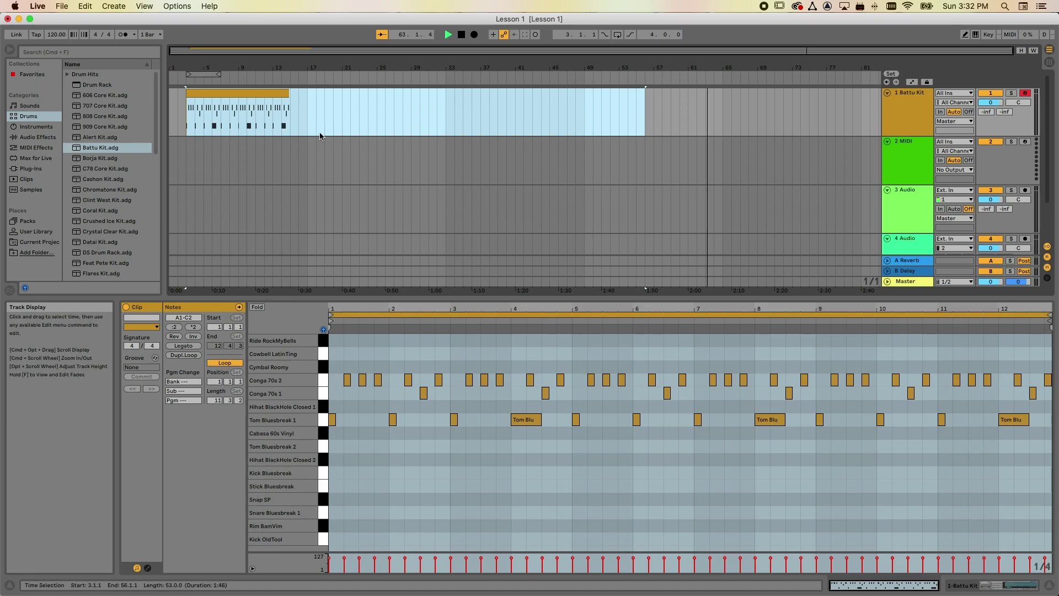
# Extend the looped drum clip to 26.4.3, stop playback, and move the clip to the 2 MIDI track at bar 7.
pyautogui.click(289, 91)
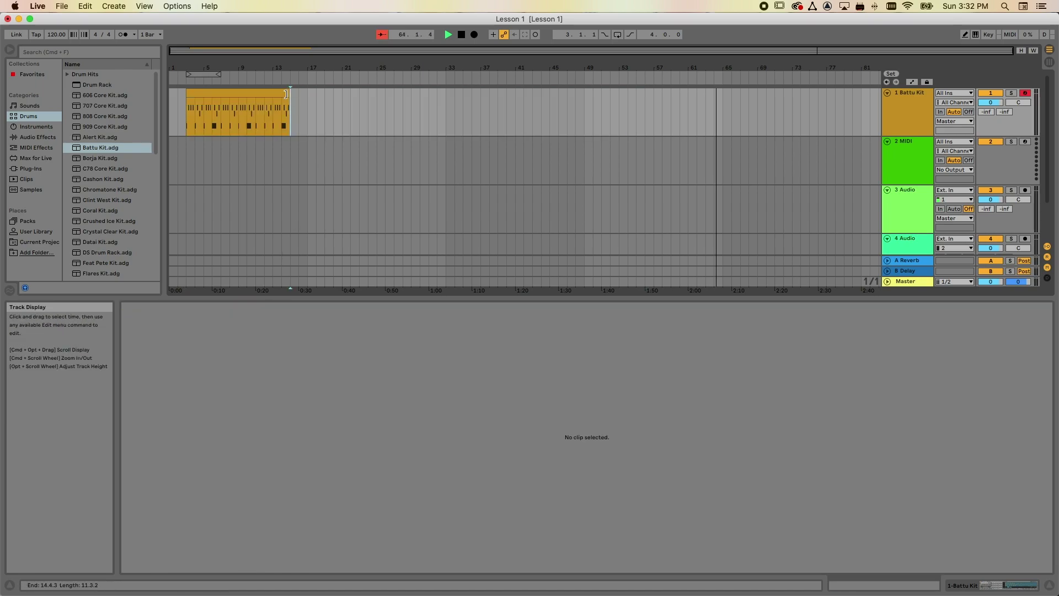
pyautogui.moveTo(289, 92); pyautogui.dragTo(393, 89)
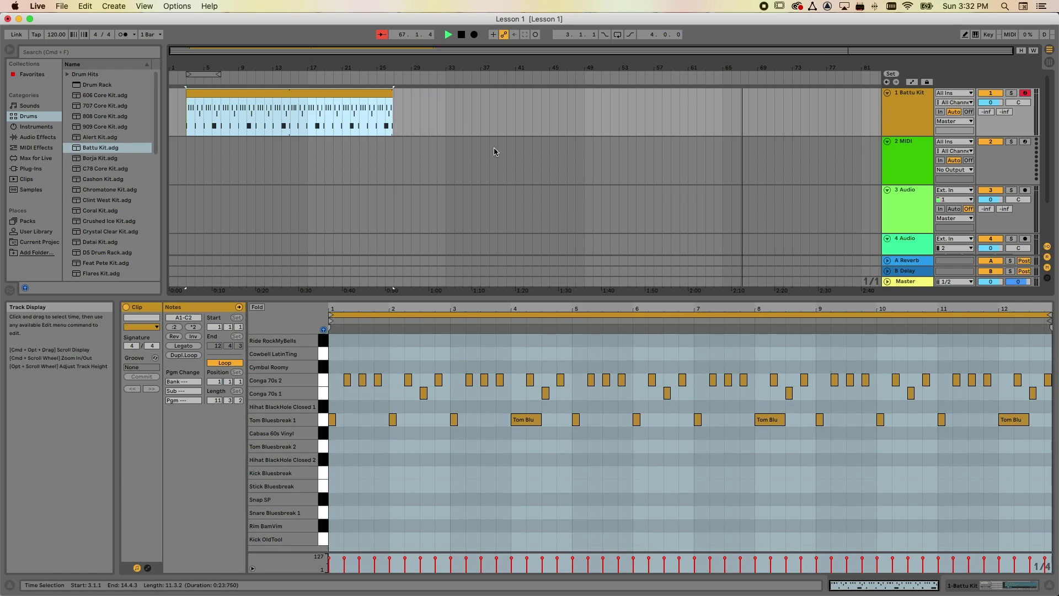
pyautogui.press('space')
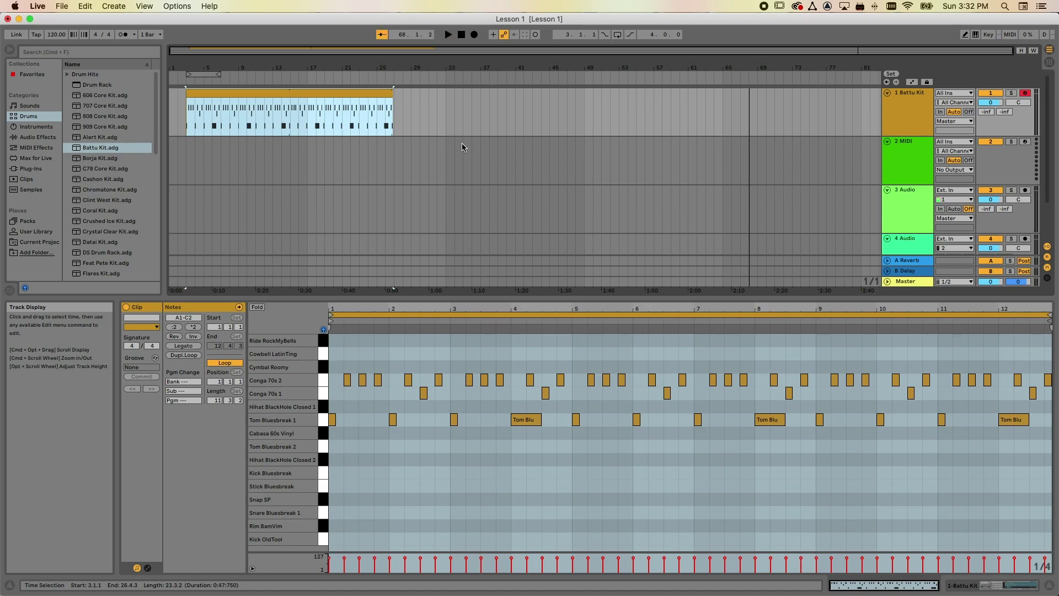
pyautogui.moveTo(336, 92)
pyautogui.mouseDown()
pyautogui.moveTo(328, 96)
pyautogui.moveTo(376, 104)
pyautogui.moveTo(338, 105)
pyautogui.moveTo(379, 107)
pyautogui.moveTo(372, 159)
pyautogui.mouseUp()
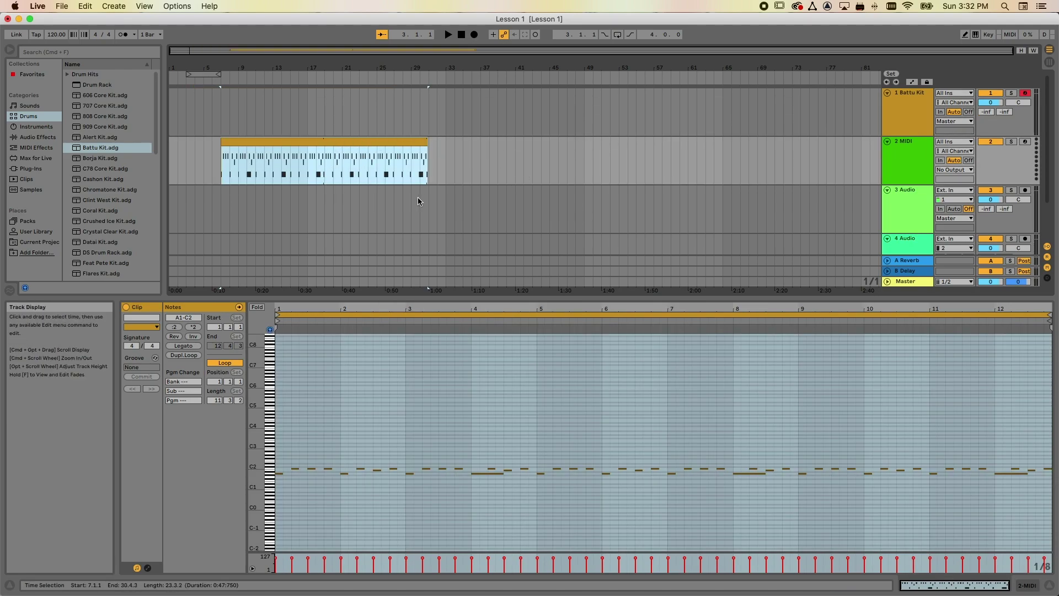
# Briefly play the moved drum clip and load Coral Kit onto the 2 MIDI track.
pyautogui.press('space')
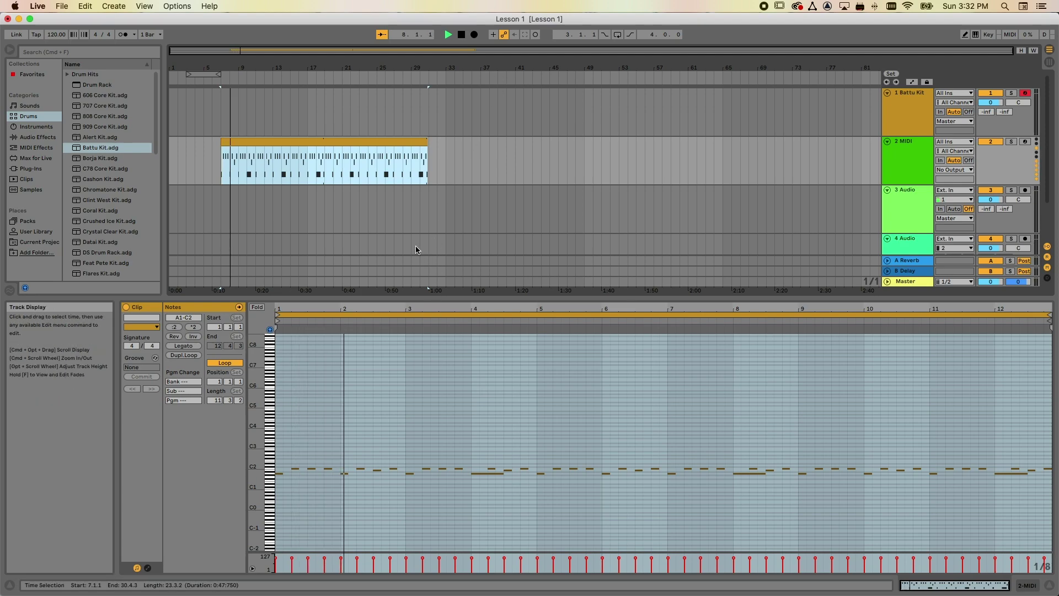
pyautogui.press('space')
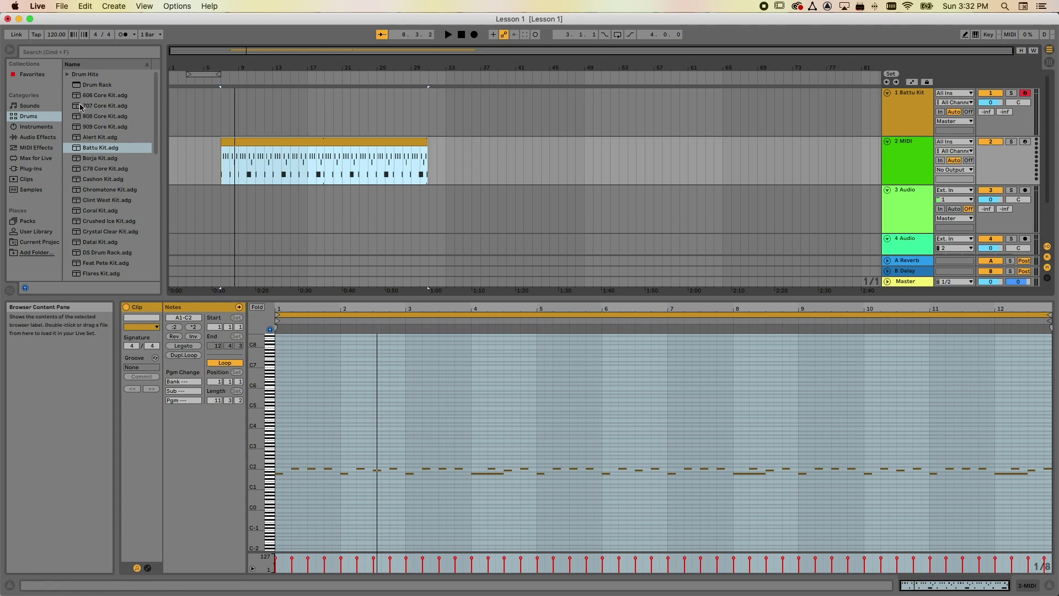
pyautogui.scroll(-4, 95, 254)
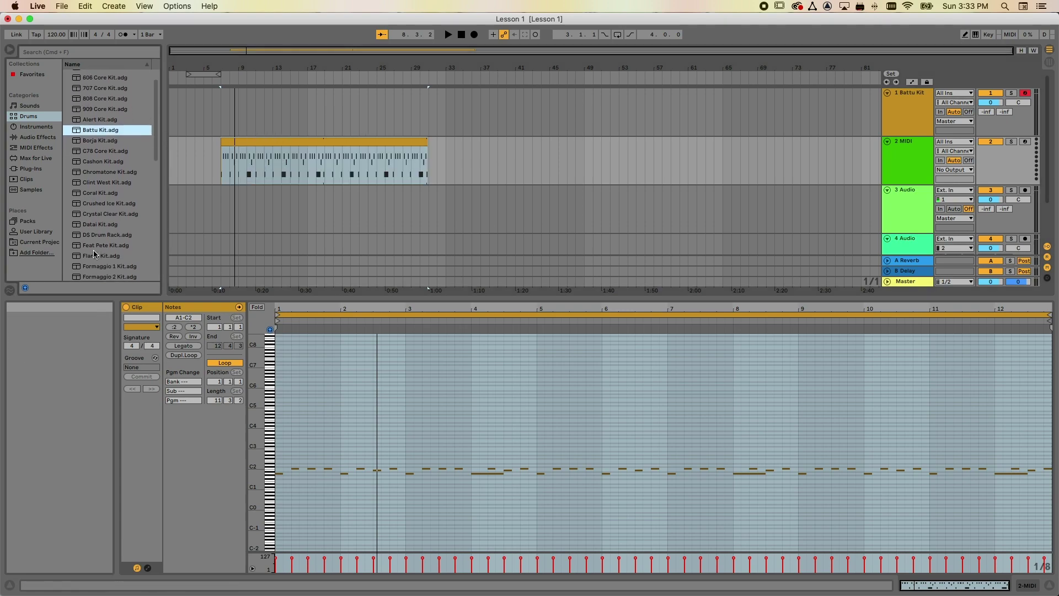
pyautogui.click(88, 171)
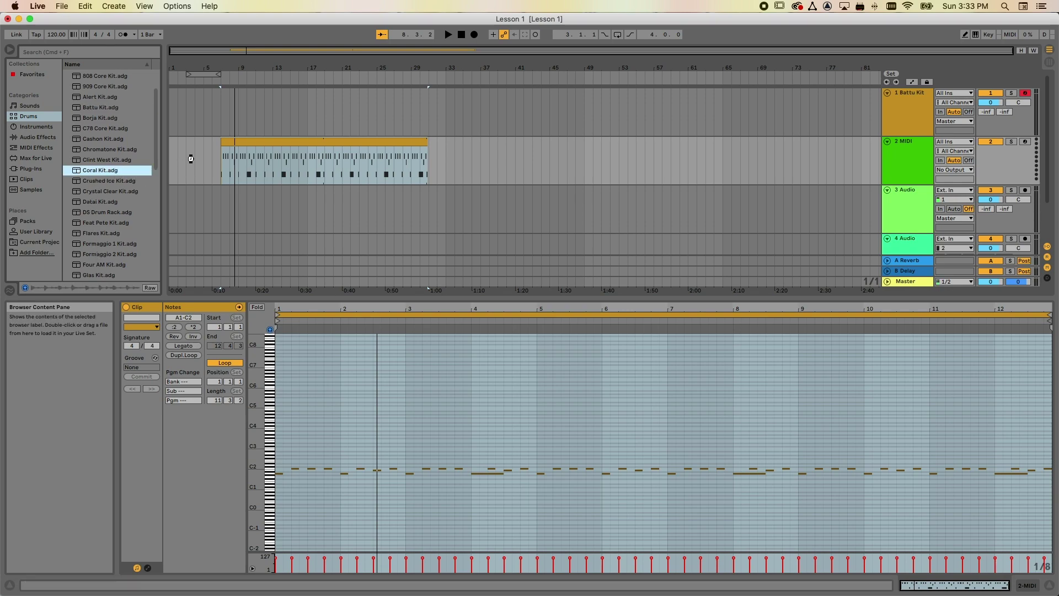
pyautogui.moveTo(190, 159); pyautogui.dragTo(191, 158)
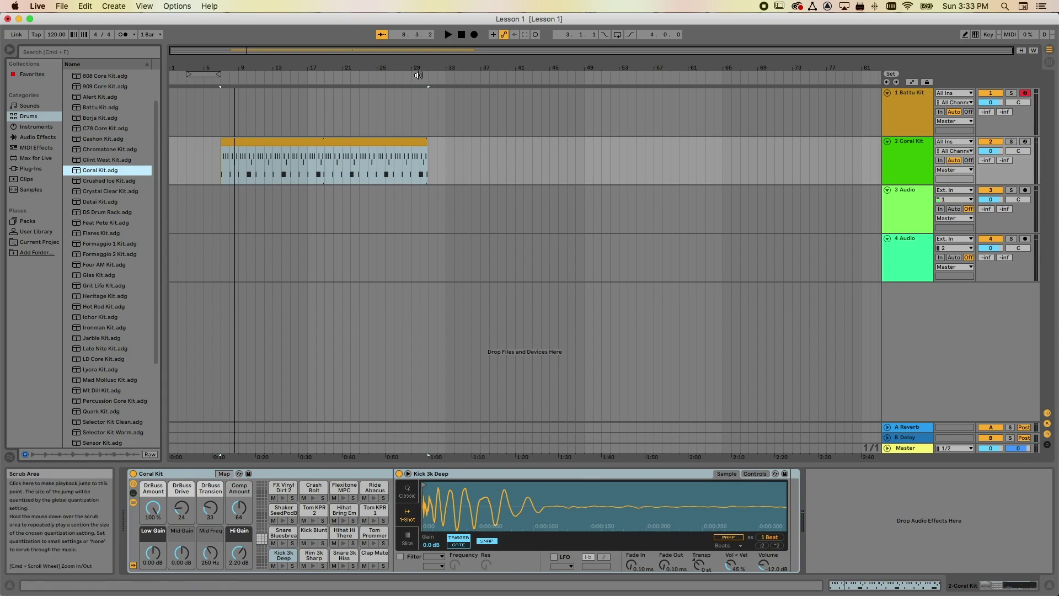
# Listen to the clip with Coral Kit, open its notes, and select an FX Vinyl Dirt 2 note in bar 1.
pyautogui.press('space')
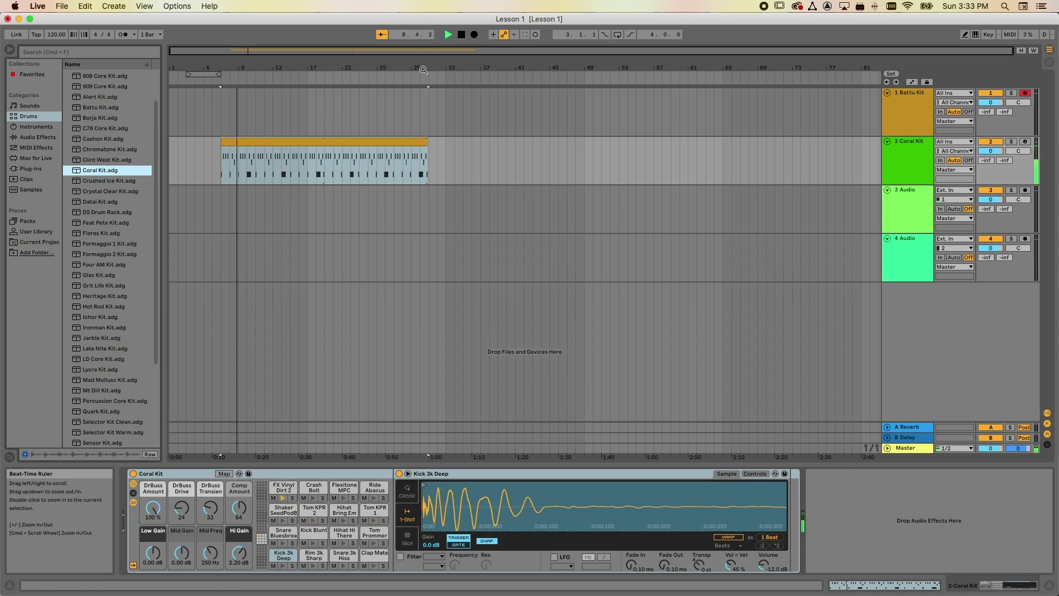
pyautogui.press('space')
pyautogui.doubleClick(296, 142)
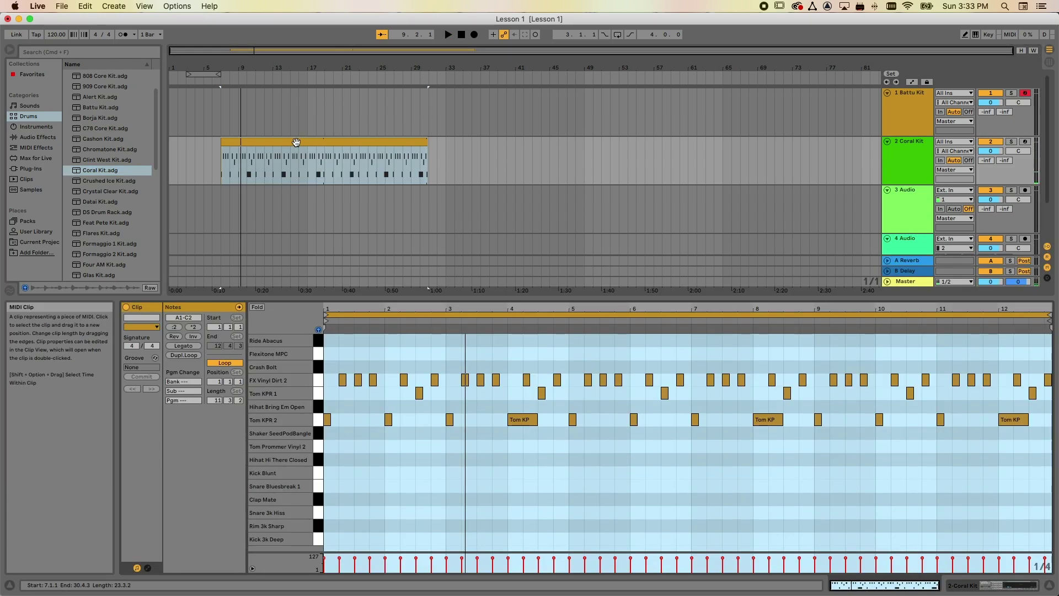
pyautogui.click(342, 381)
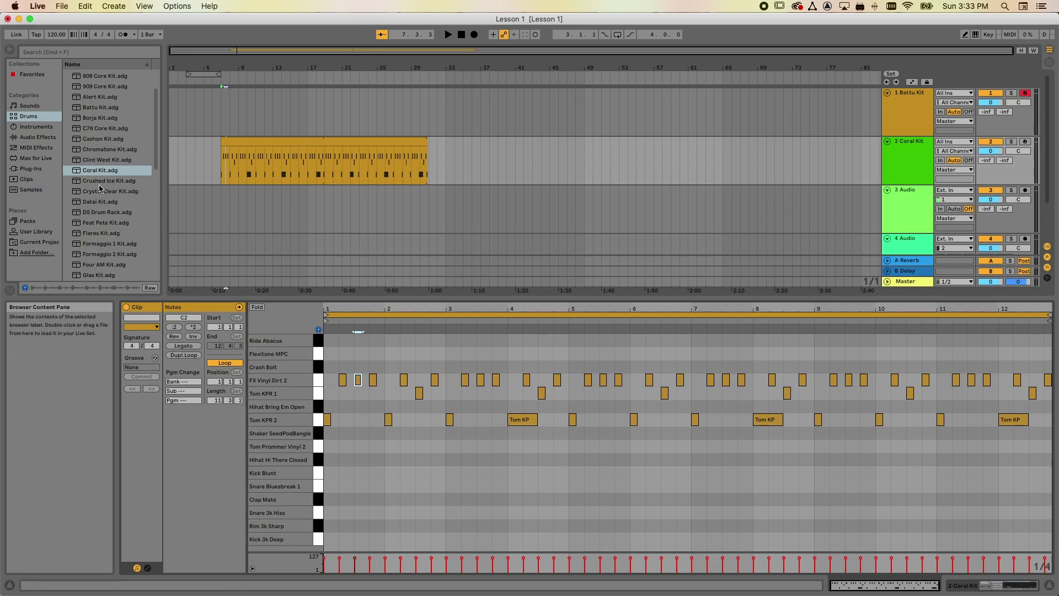
# Replace the second track's Coral Kit with Crushed Ice Kit and listen to the clip.
pyautogui.click(80, 182)
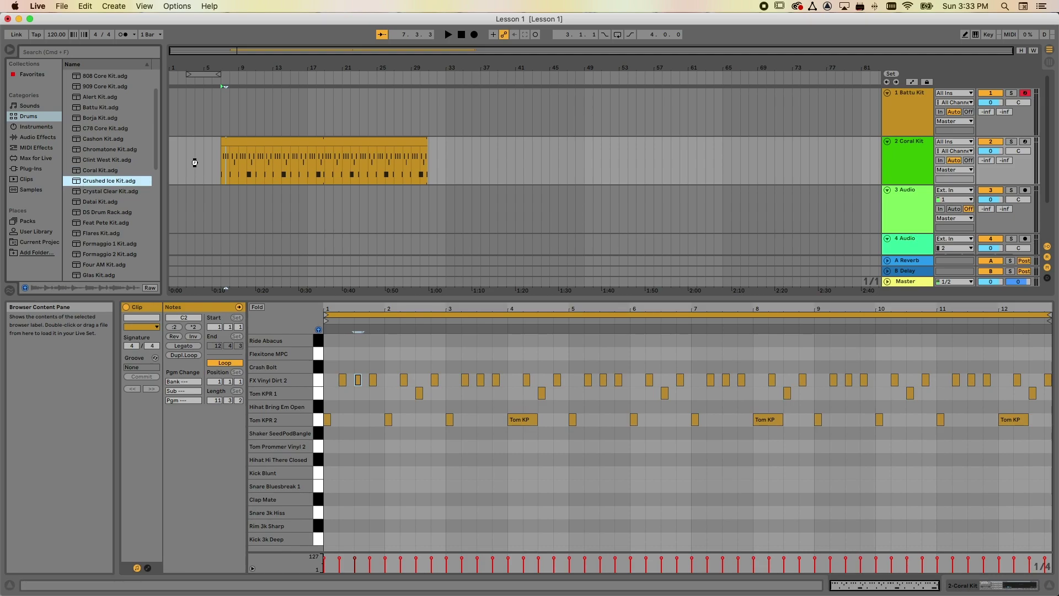
pyautogui.moveTo(195, 162); pyautogui.dragTo(194, 161)
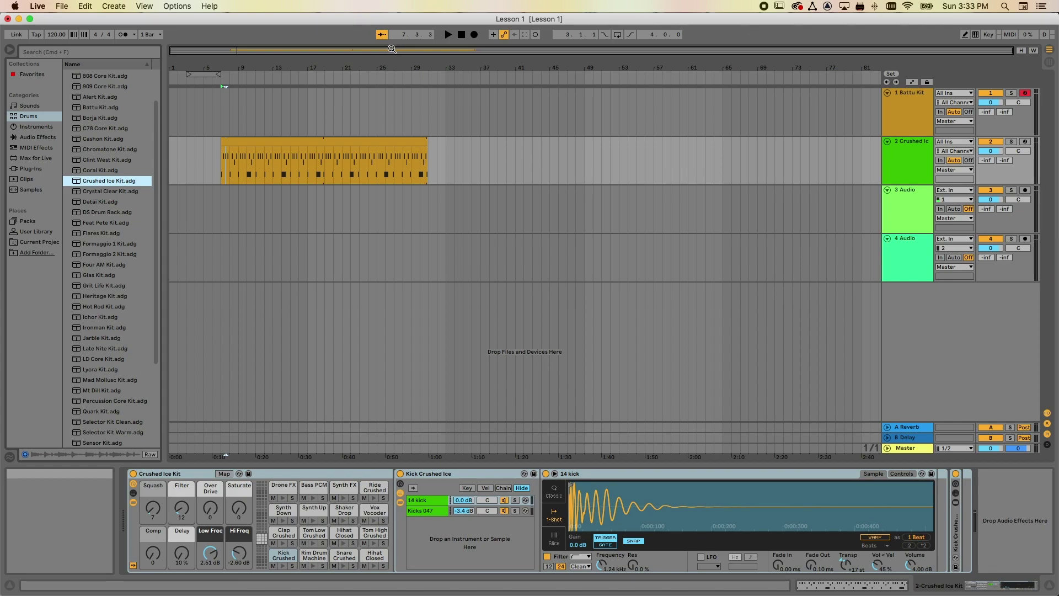
pyautogui.press('space')
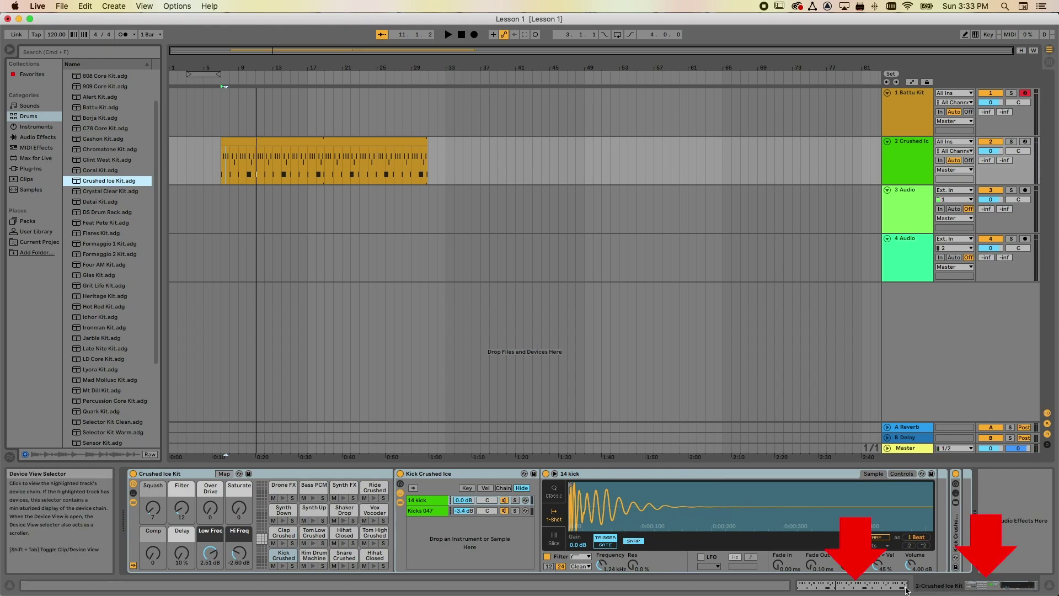
# Show the clip's notes and select the Drone FX and Synth Up notes in bar 3.
pyautogui.click(876, 587)
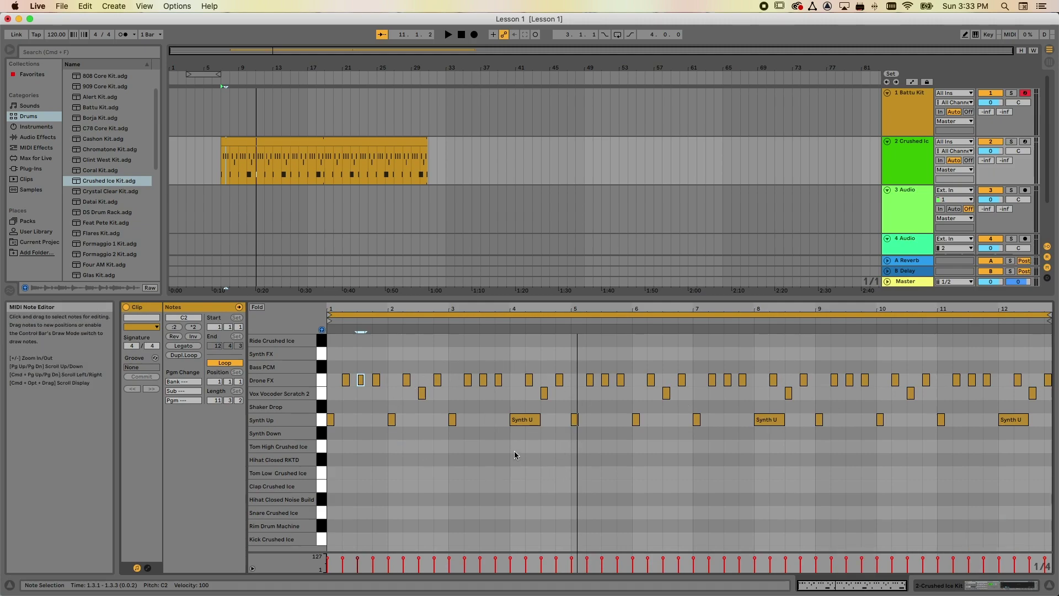
pyautogui.moveTo(451, 356); pyautogui.dragTo(501, 442)
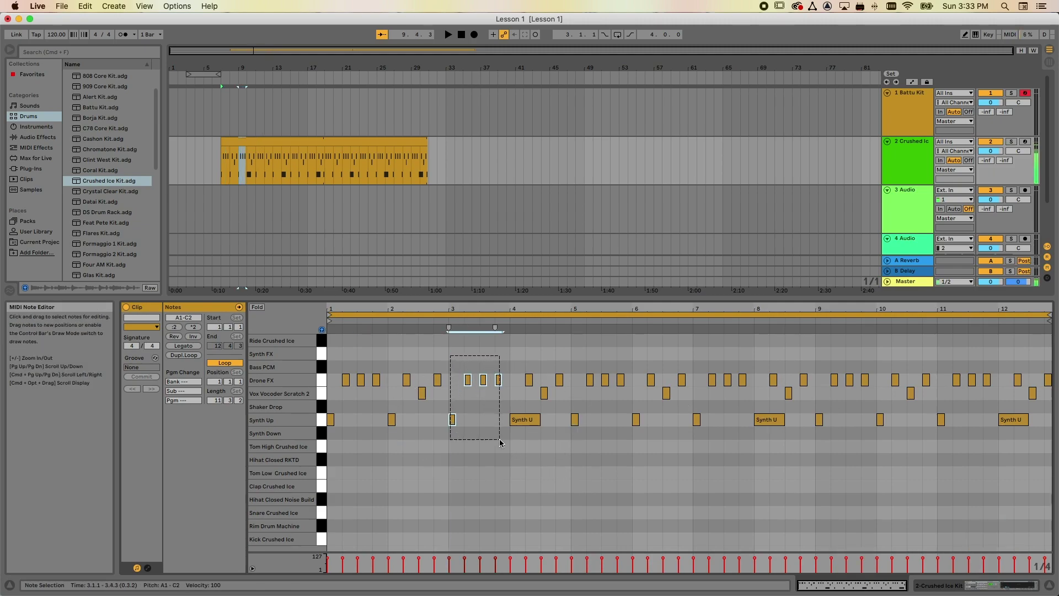
pyautogui.moveTo(499, 381)
pyautogui.mouseDown()
pyautogui.moveTo(501, 416)
pyautogui.moveTo(501, 392)
pyautogui.moveTo(533, 381)
pyautogui.moveTo(500, 383)
pyautogui.mouseUp()
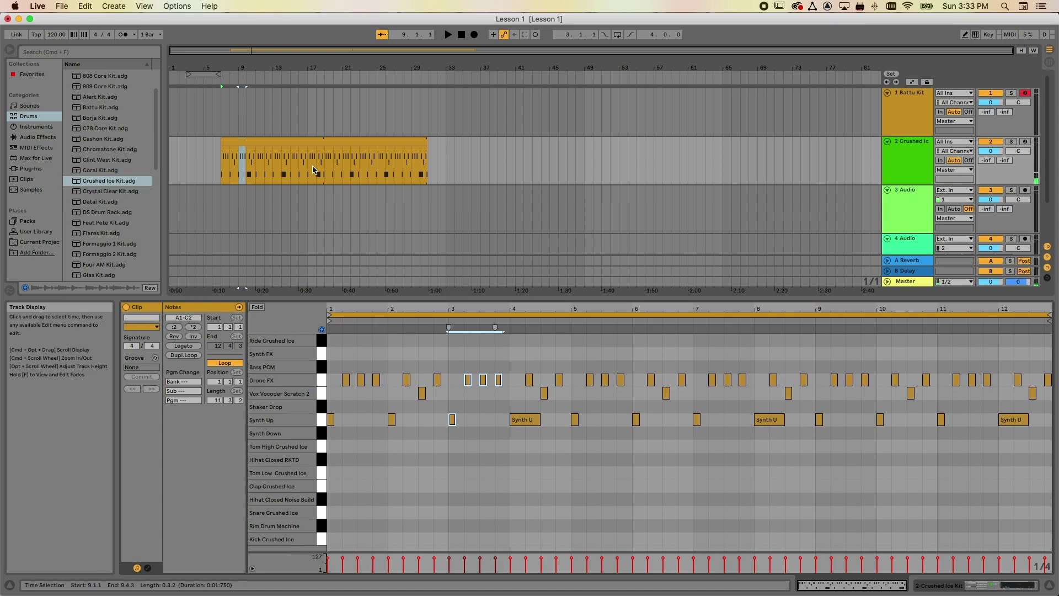
# Copy the whole drum clip from the Crushed Ice Kit track and paste it onto the 1 Battu Kit track at bar 11.
pyautogui.click(293, 141)
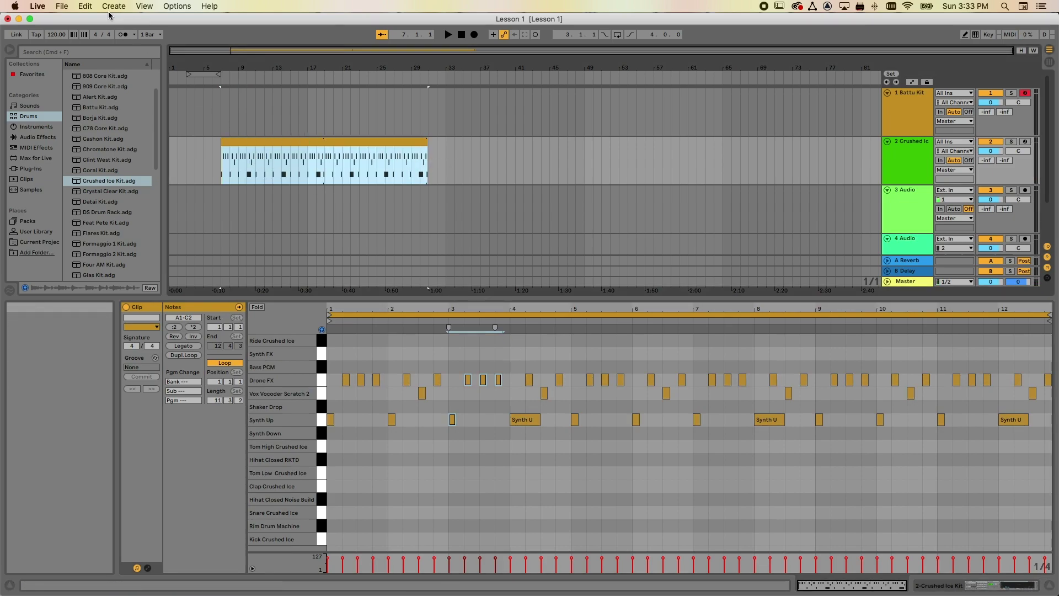
pyautogui.click(86, 6)
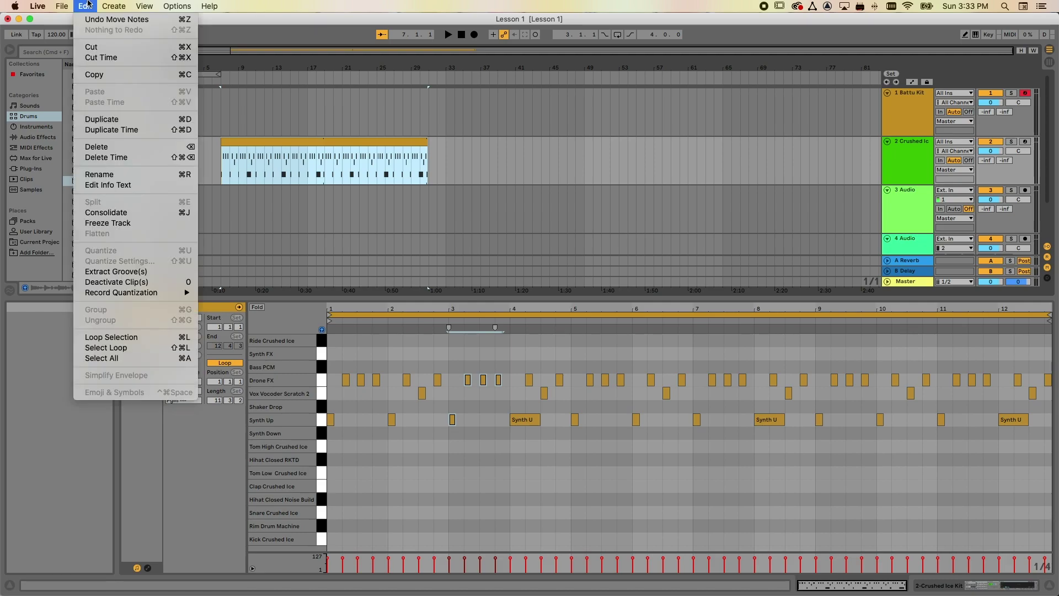
pyautogui.click(100, 74)
pyautogui.click(256, 108)
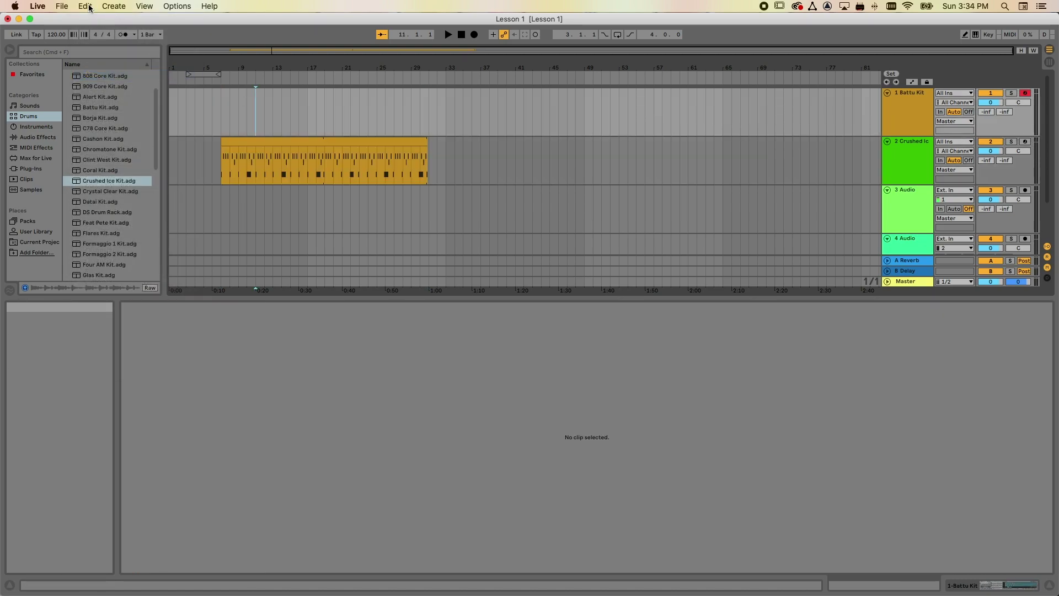
pyautogui.click(86, 7)
pyautogui.click(99, 89)
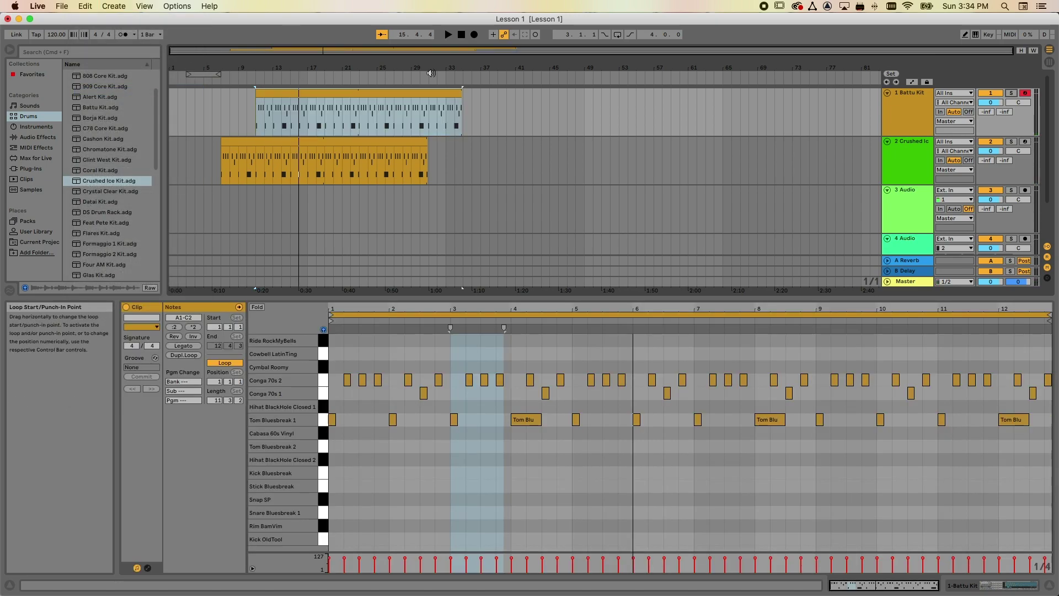
# Play both drum tracks, solo Battu Kit, Crushed Ice Kit and both together, clear the solos, and stop playback.
pyautogui.press('space')
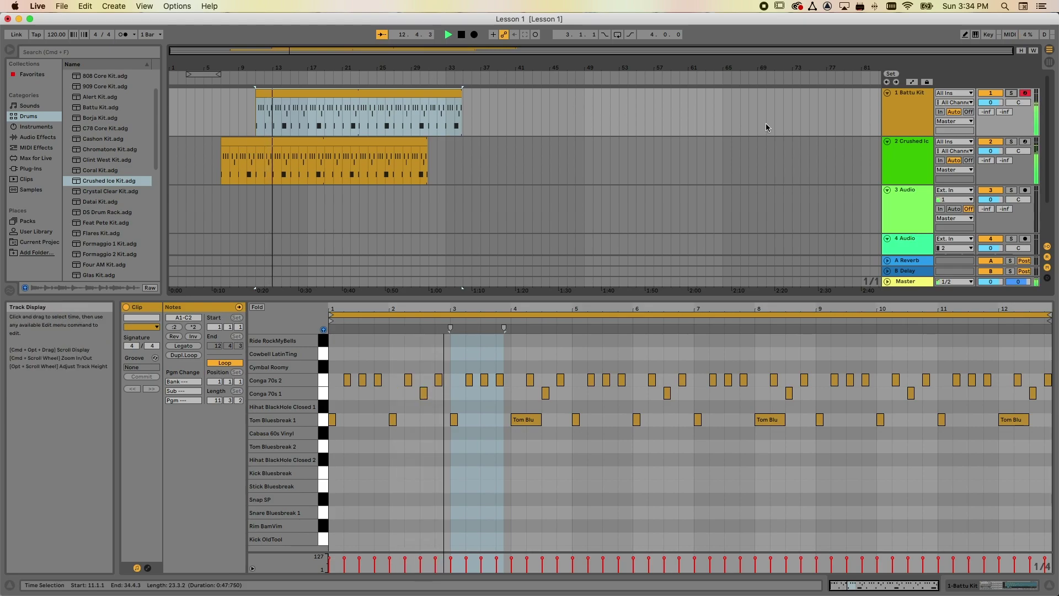
pyautogui.click(1013, 94)
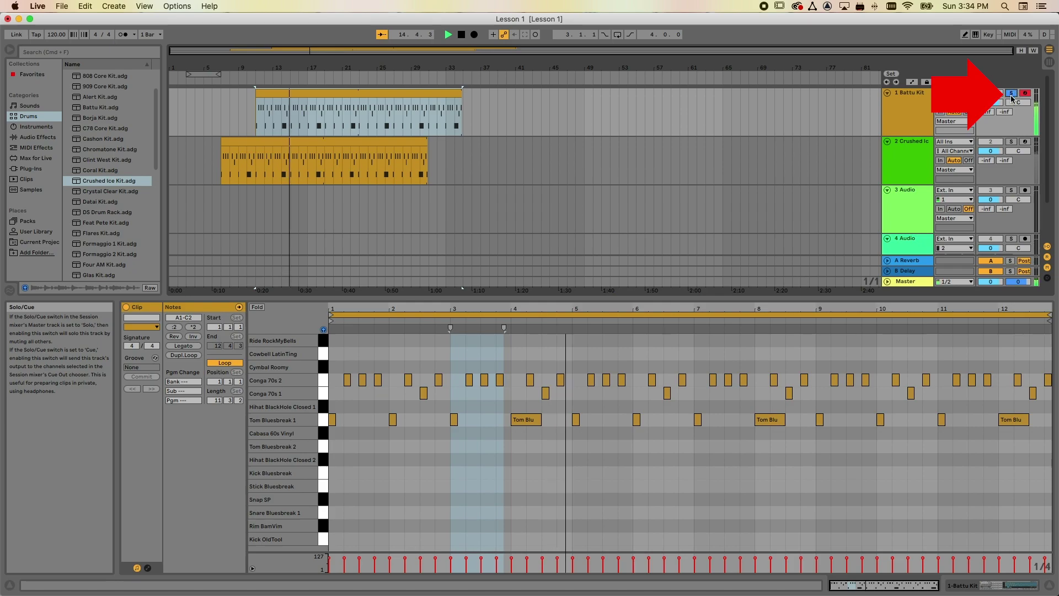
pyautogui.click(1013, 143)
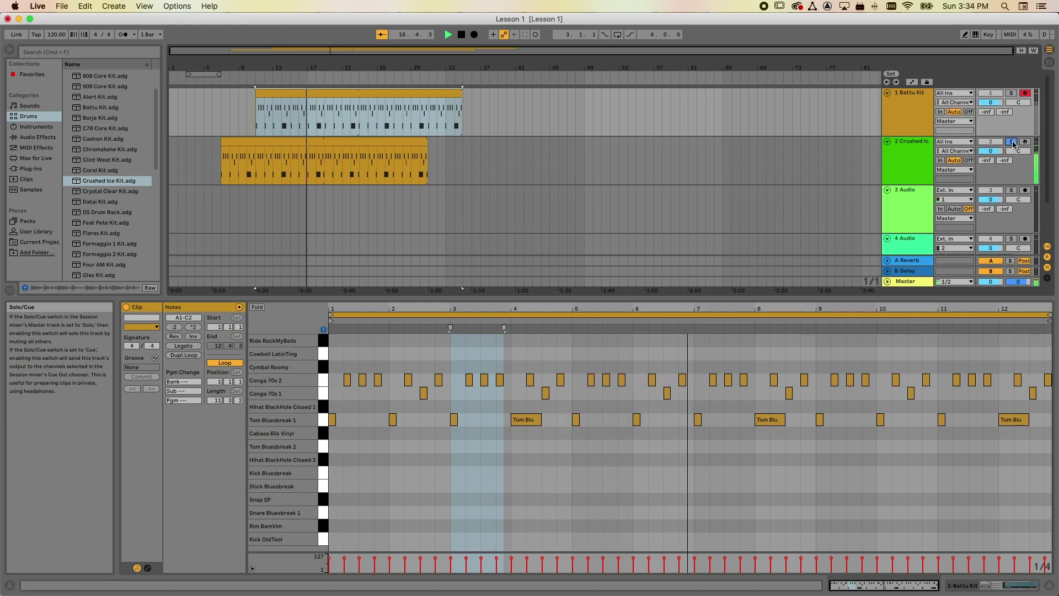
pyautogui.keyDown('super'); pyautogui.click(1012, 93); pyautogui.keyUp('super')
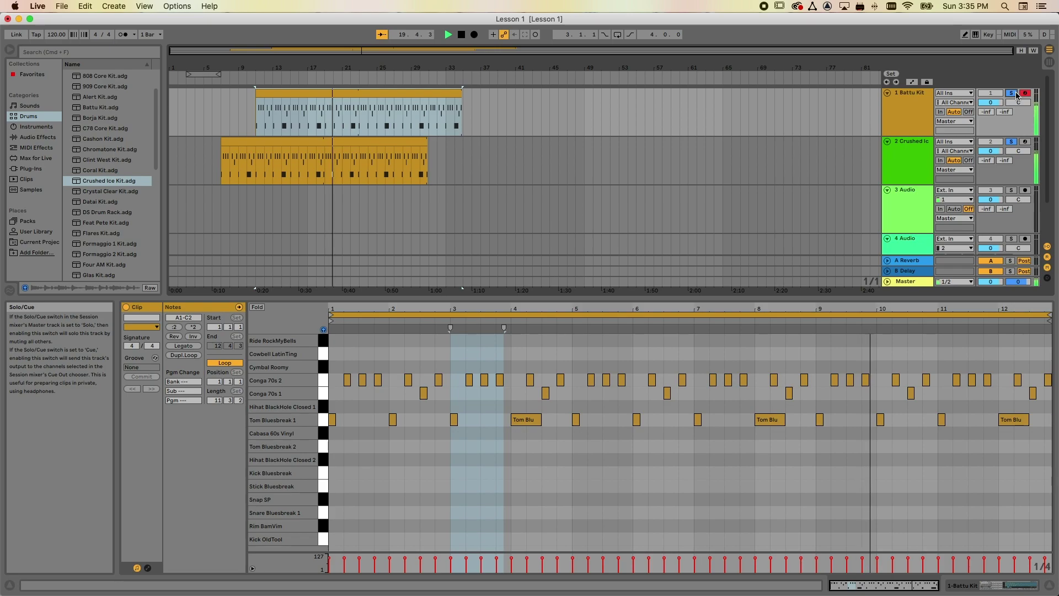
pyautogui.click(1012, 93)
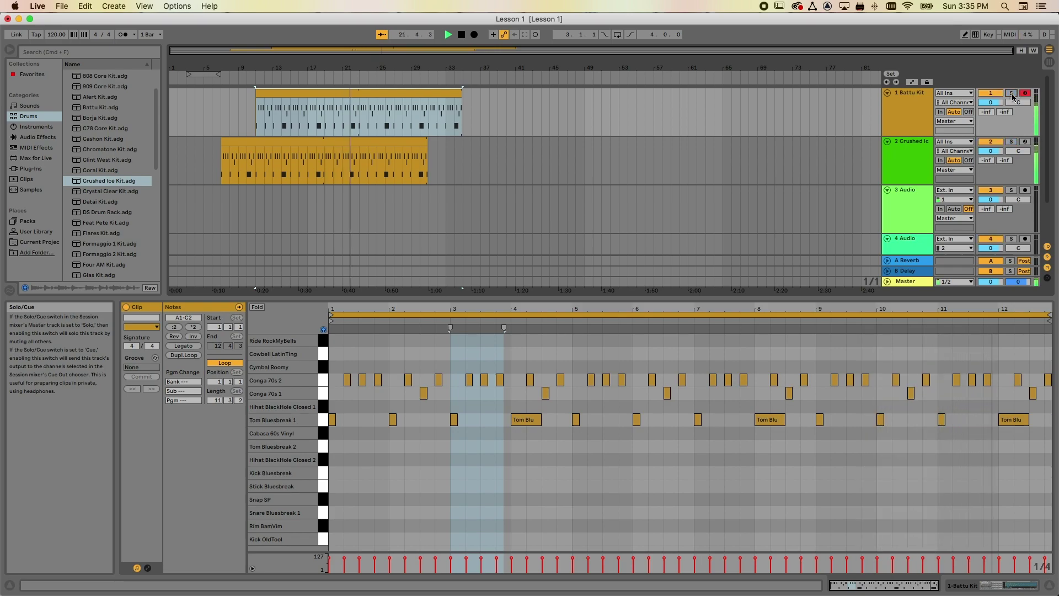
pyautogui.click(462, 36)
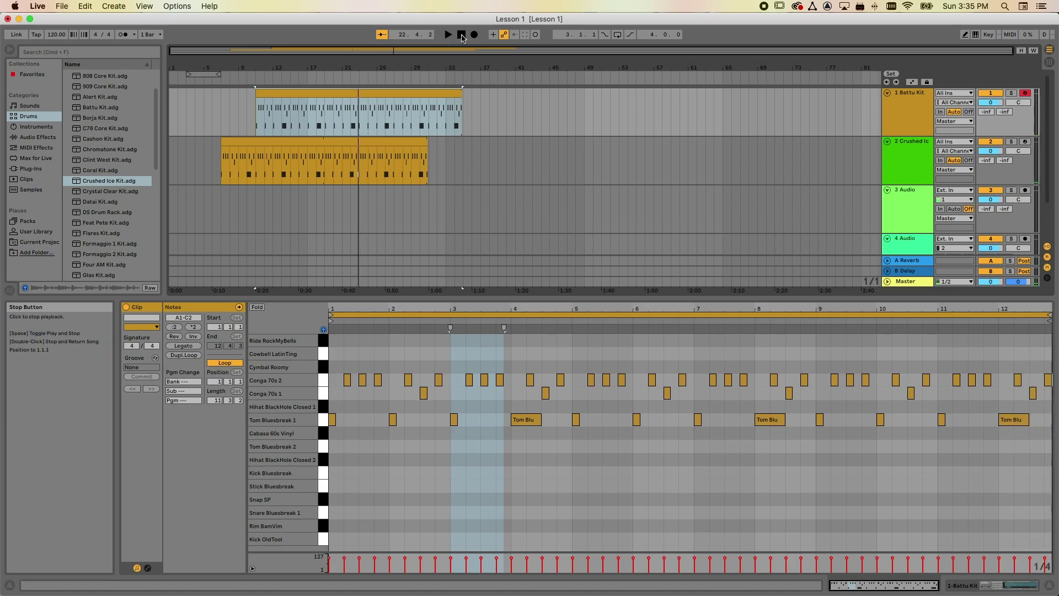
# Enlarge the arrangement area and delete both empty audio tracks.
pyautogui.moveTo(543, 303); pyautogui.dragTo(542, 407)
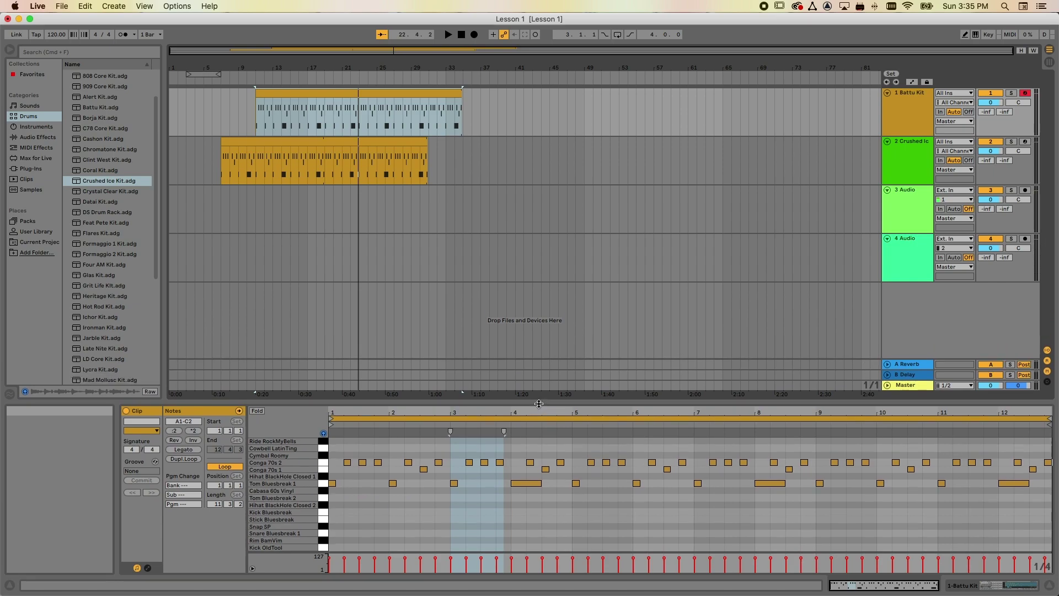
pyautogui.click(923, 195)
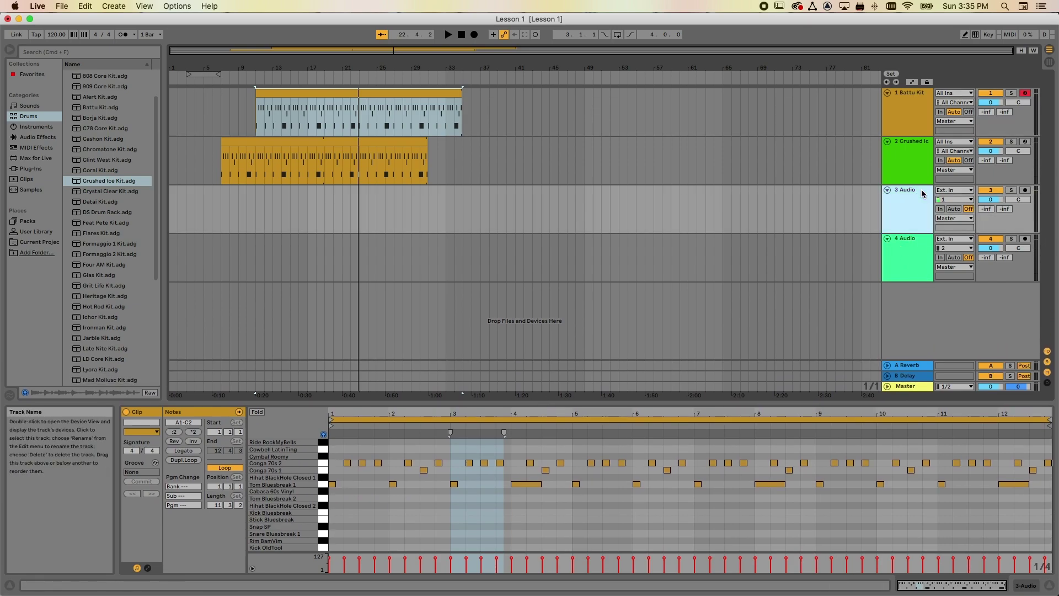
pyautogui.press('Delete')
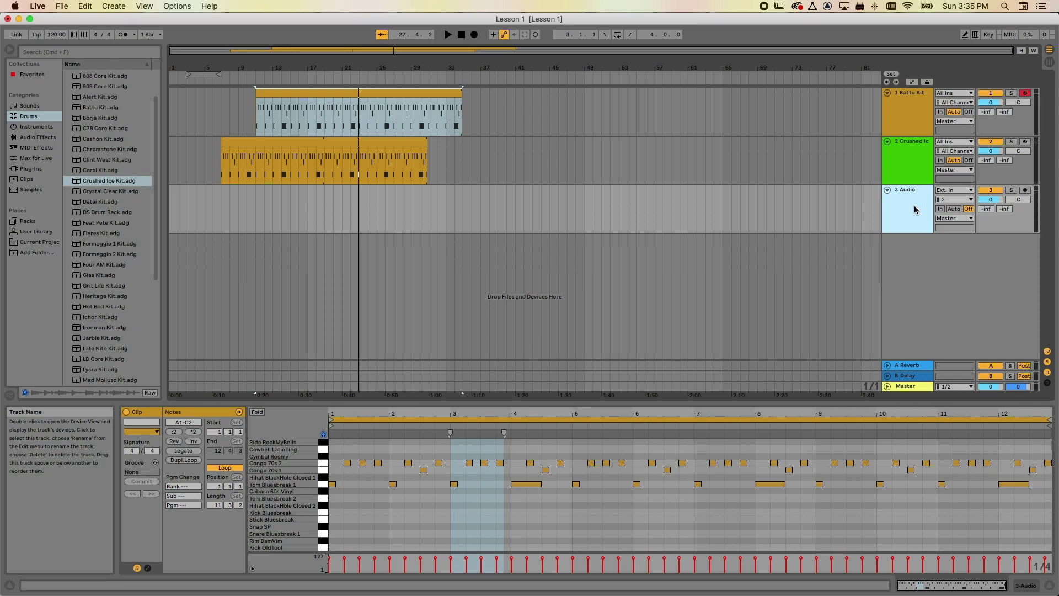
pyautogui.press('Delete')
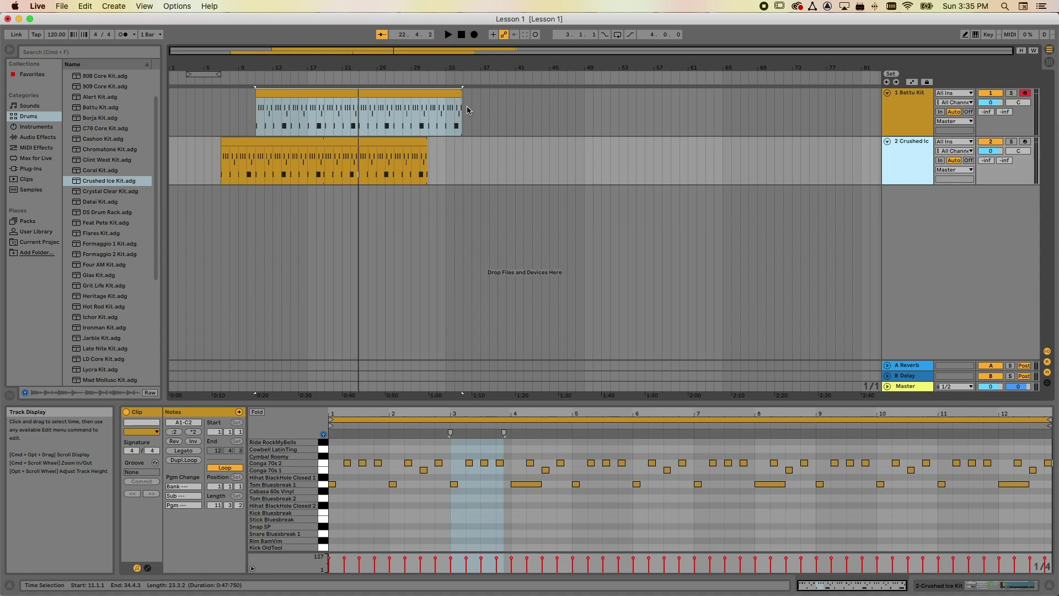
# Insert a new MIDI track below the Crushed Ice Kit track and load Flares Kit onto it.
pyautogui.click(114, 6)
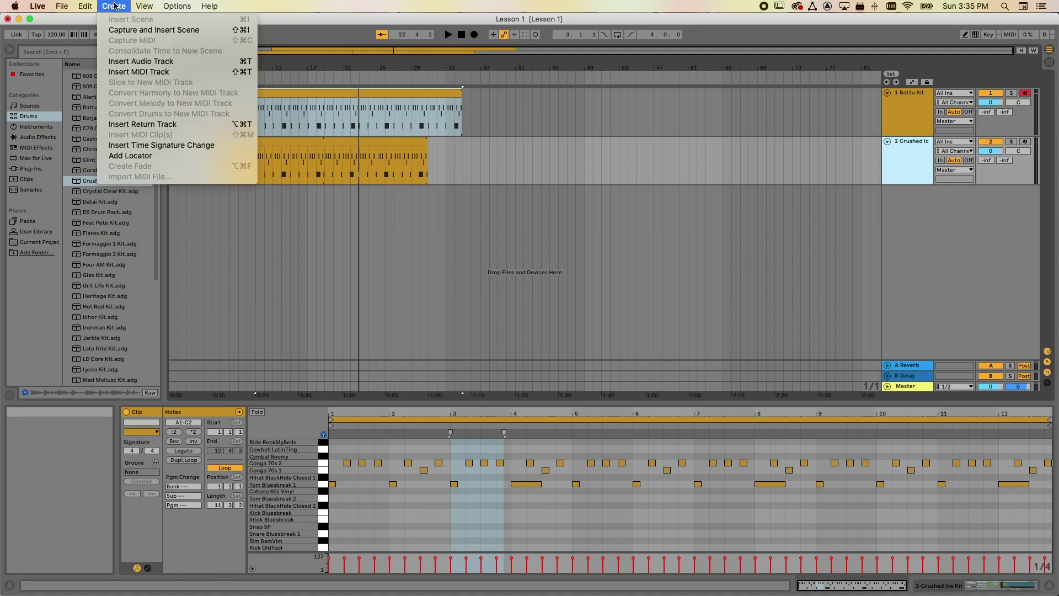
pyautogui.click(136, 72)
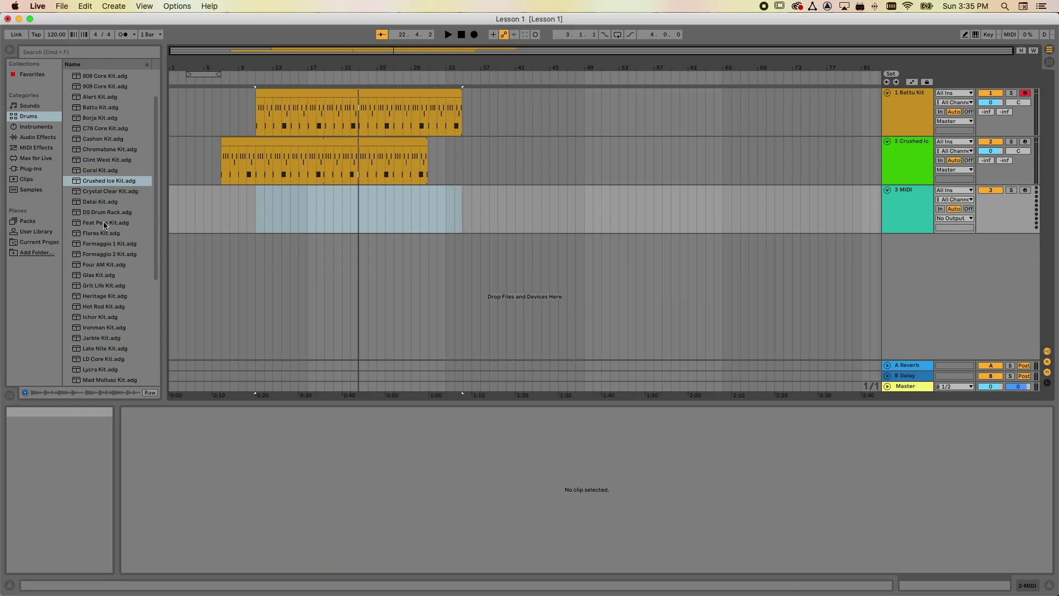
pyautogui.click(79, 236)
pyautogui.moveTo(76, 236); pyautogui.dragTo(253, 202)
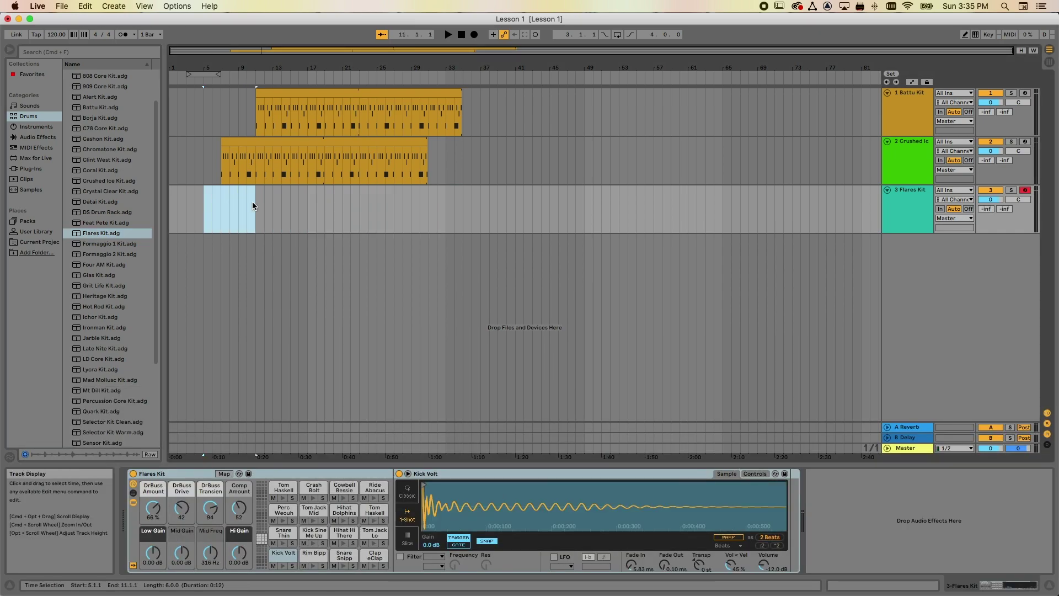
# Insert an empty MIDI clip from bar 5 to bar 11 on the Flares Kit track and enlarge its note editor.
pyautogui.click(113, 6)
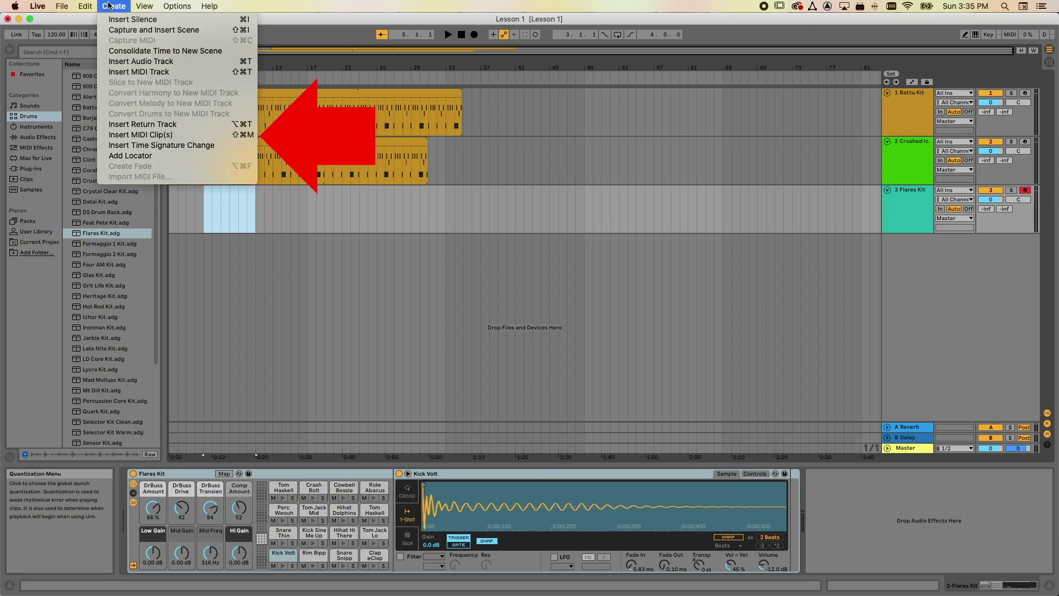
pyautogui.click(155, 135)
pyautogui.moveTo(568, 404); pyautogui.dragTo(568, 258)
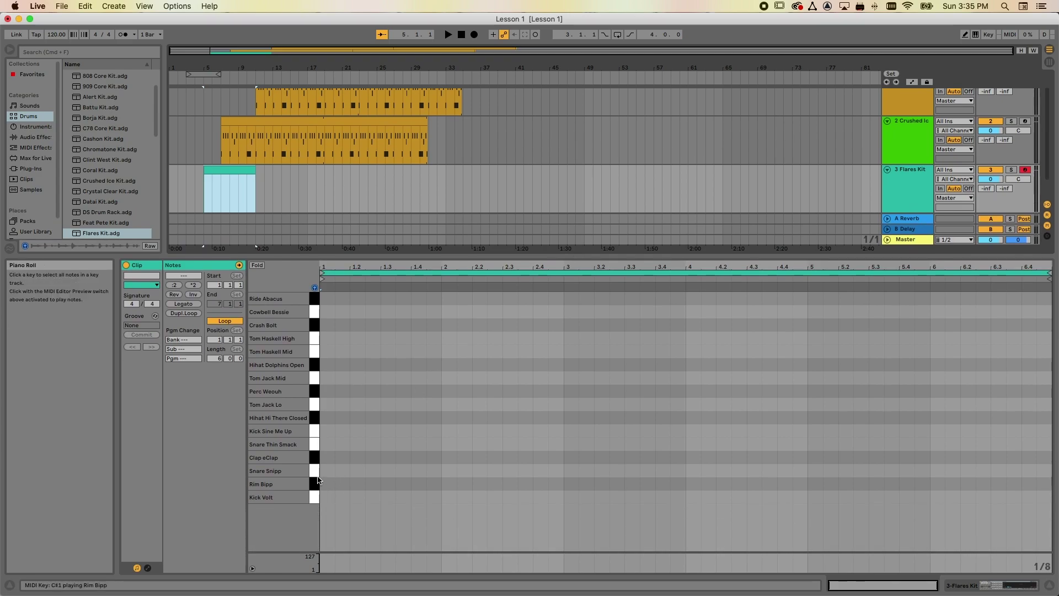
# Turn on Draw Mode and draw three eighth-note Snare Thin Smack hits from 1.1.1, followed by a Kick Sine Me Up hit at 1.2.3.
pyautogui.click(314, 447)
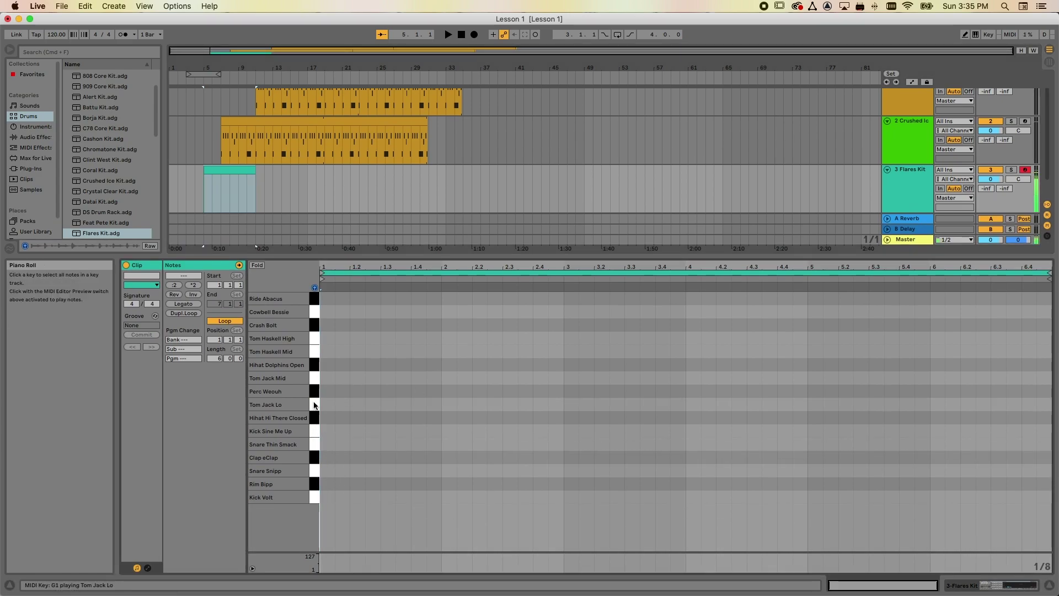
pyautogui.click(965, 36)
pyautogui.moveTo(342, 444); pyautogui.dragTo(326, 442)
pyautogui.click(357, 443)
pyautogui.click(373, 430)
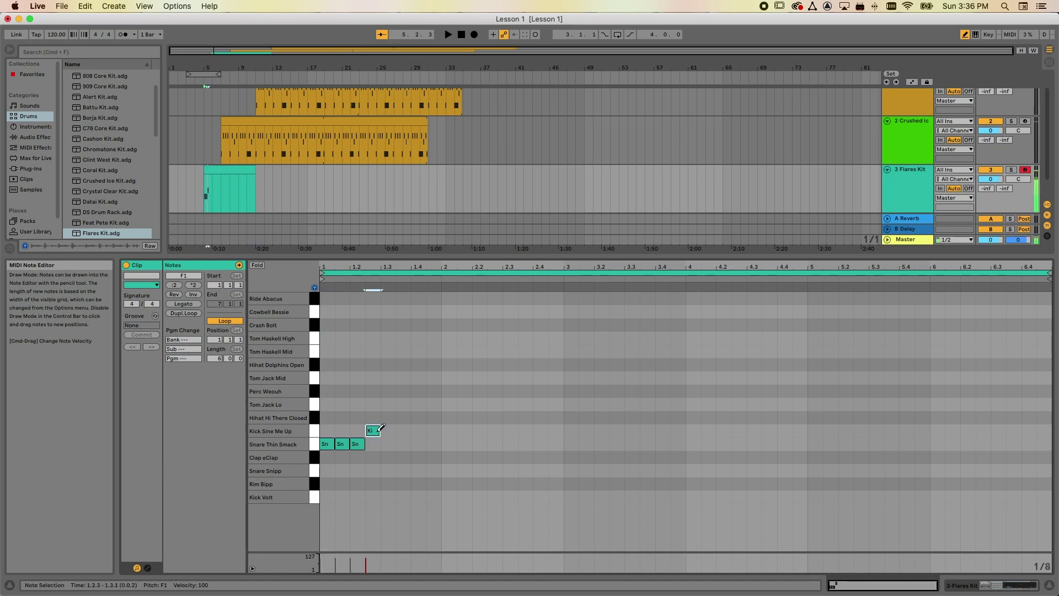
# Continue the pattern with two more groups of three Snare Thin Smack hits, each followed by one Kick Sine Me Up hit, ending at 2.2.3.
pyautogui.click(387, 443)
pyautogui.click(401, 444)
pyautogui.click(417, 443)
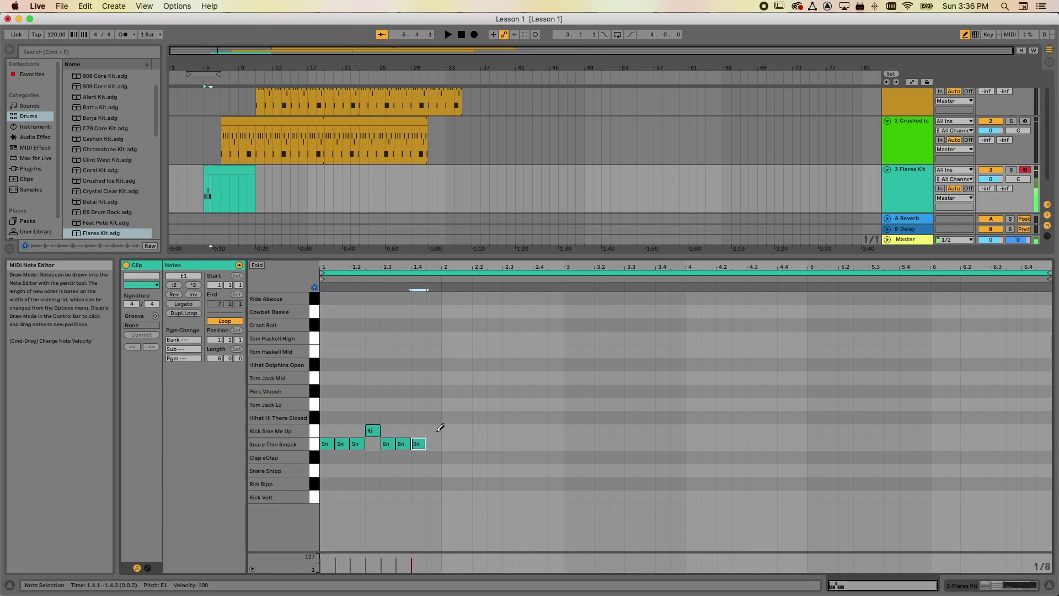
pyautogui.click(434, 430)
pyautogui.click(449, 444)
pyautogui.click(463, 443)
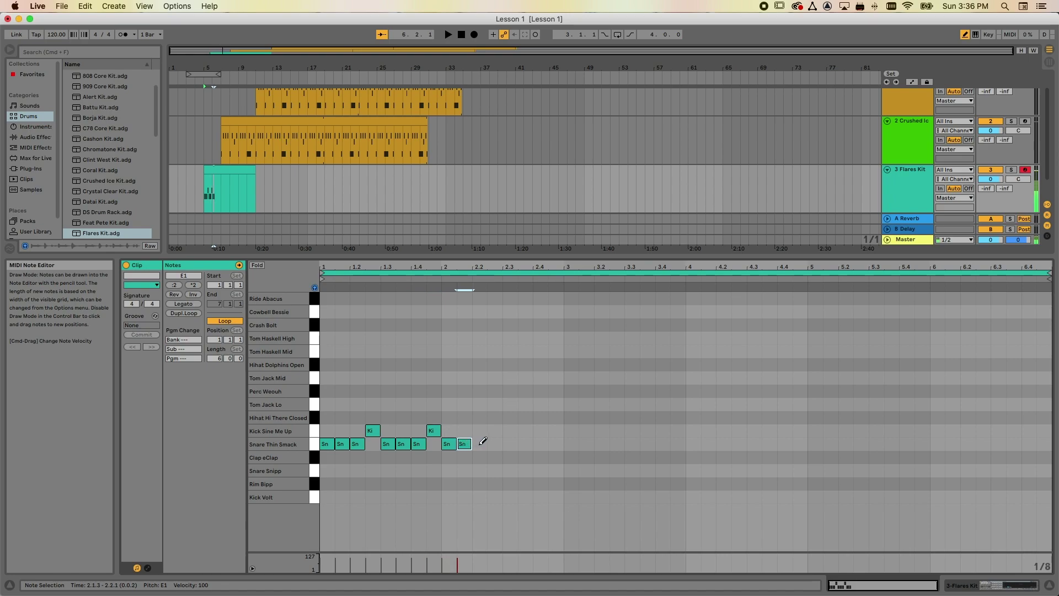
pyautogui.click(479, 444)
pyautogui.click(496, 430)
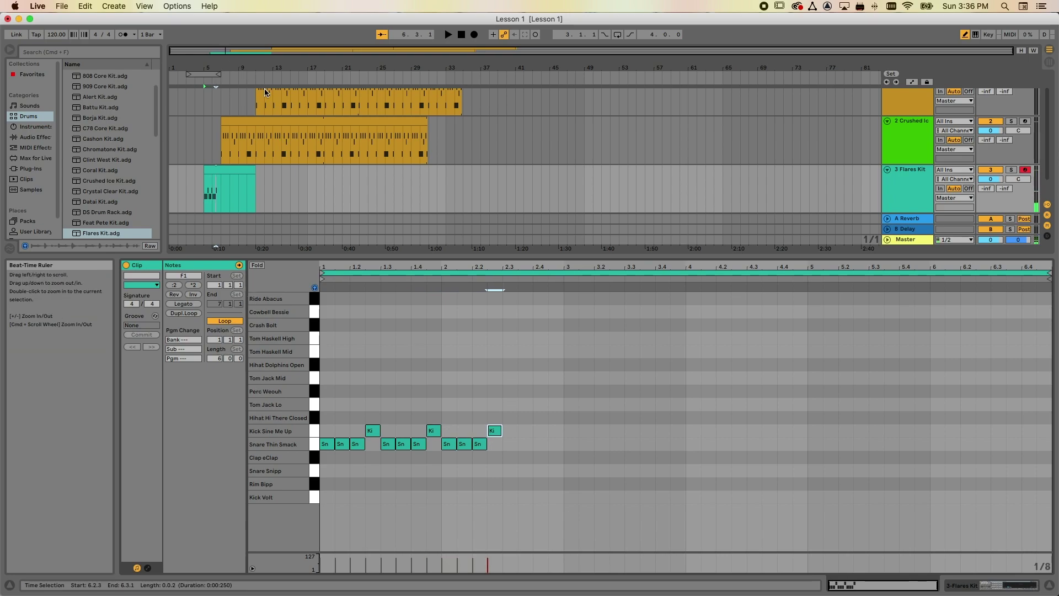
# Hide the clip's note editor to show the full arrangement, and play the new Flares Kit pattern briefly before stopping playback.
pyautogui.press('space')
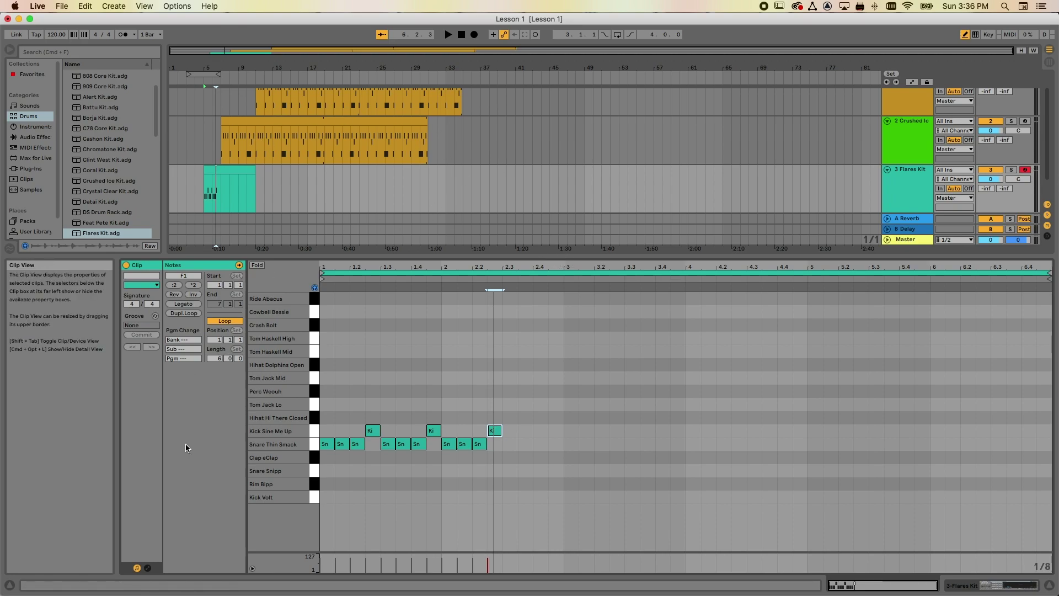
pyautogui.click(1050, 586)
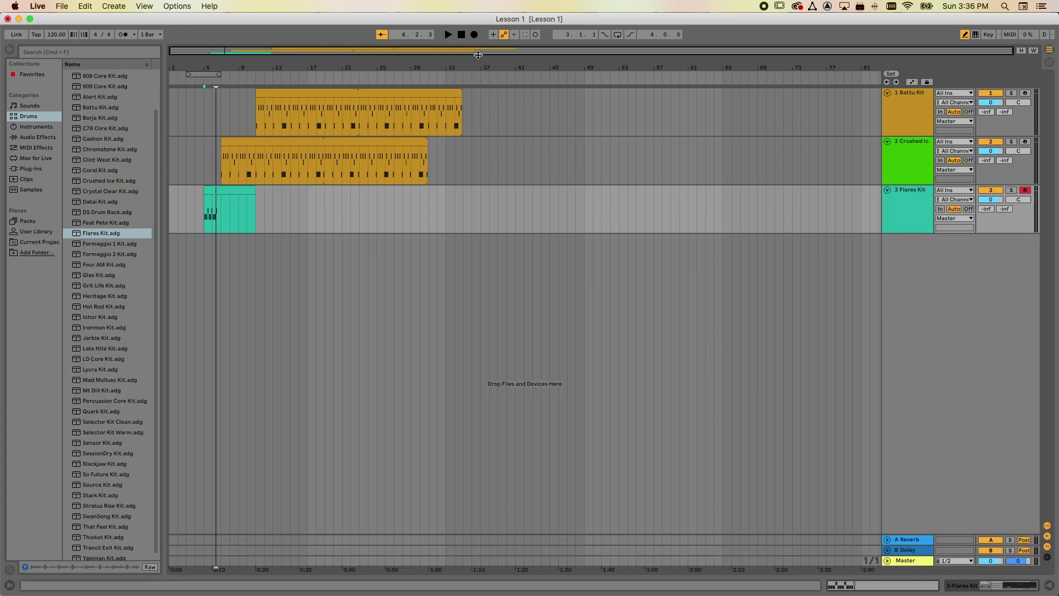
pyautogui.click(449, 36)
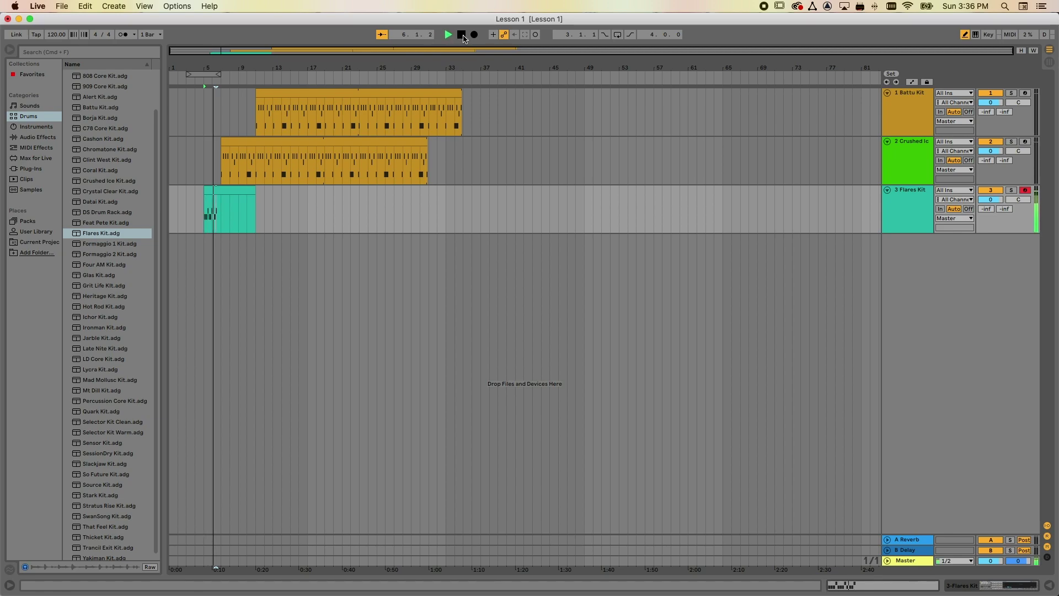
pyautogui.click(462, 35)
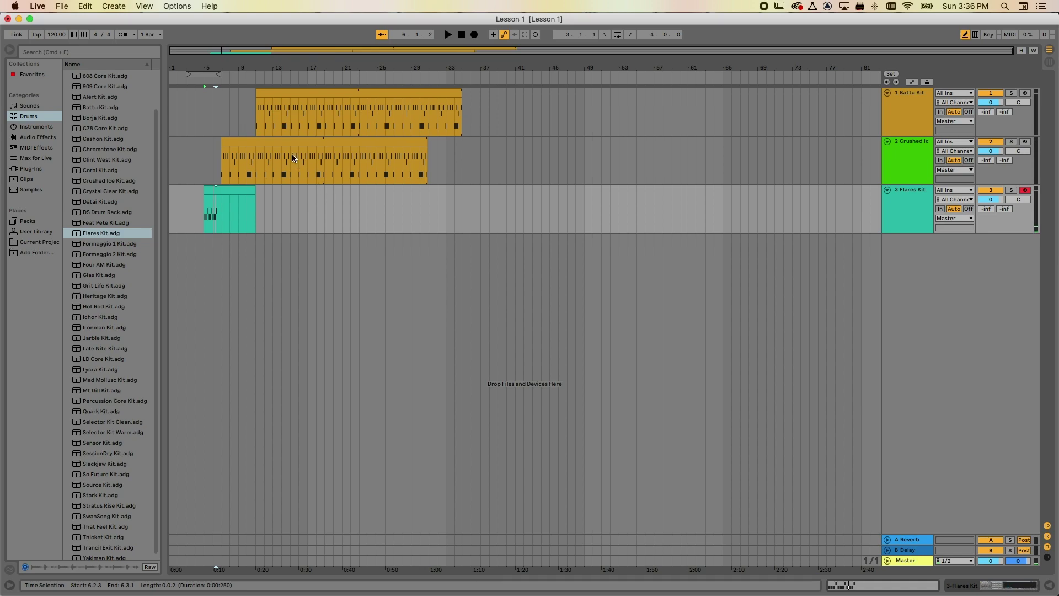
# Reopen the Flares Kit clip with a shorter note editor so all three tracks fit, and return the song position to 1.1.1.
pyautogui.doubleClick(235, 193)
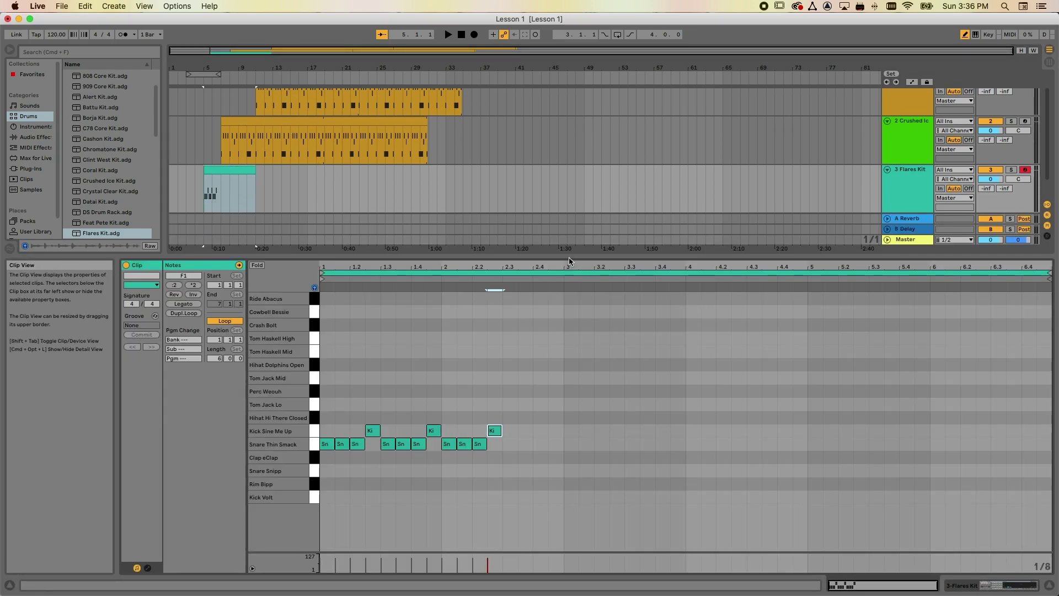
pyautogui.moveTo(568, 257); pyautogui.dragTo(565, 329)
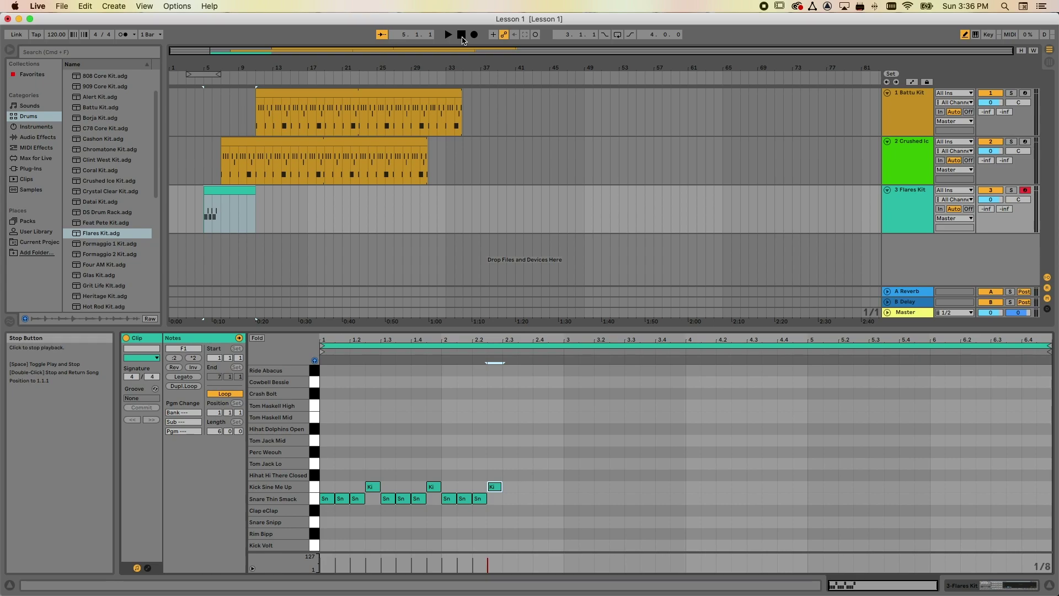
pyautogui.click(407, 123)
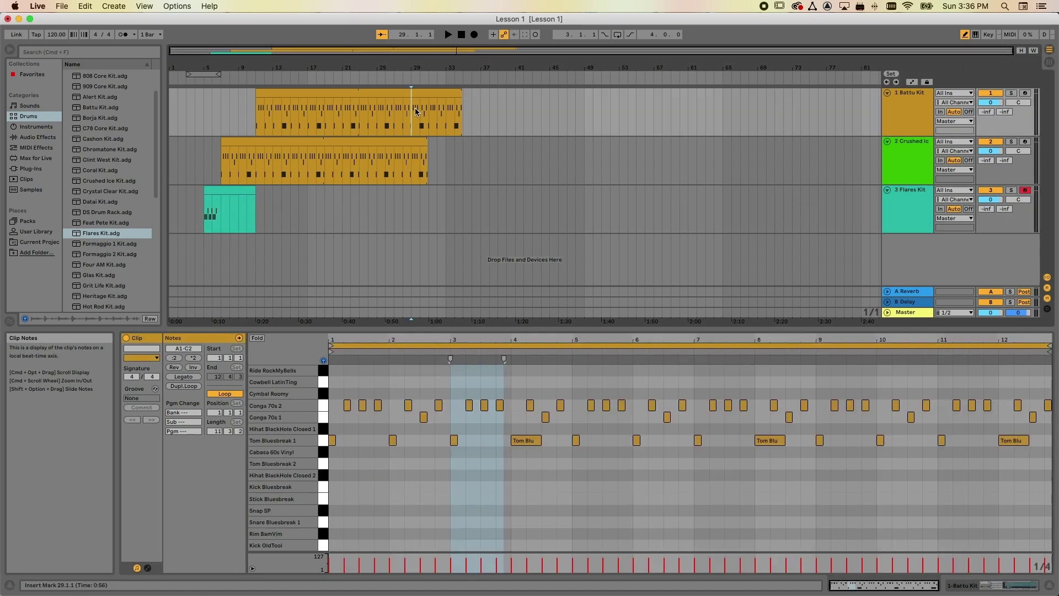
pyautogui.click(462, 34)
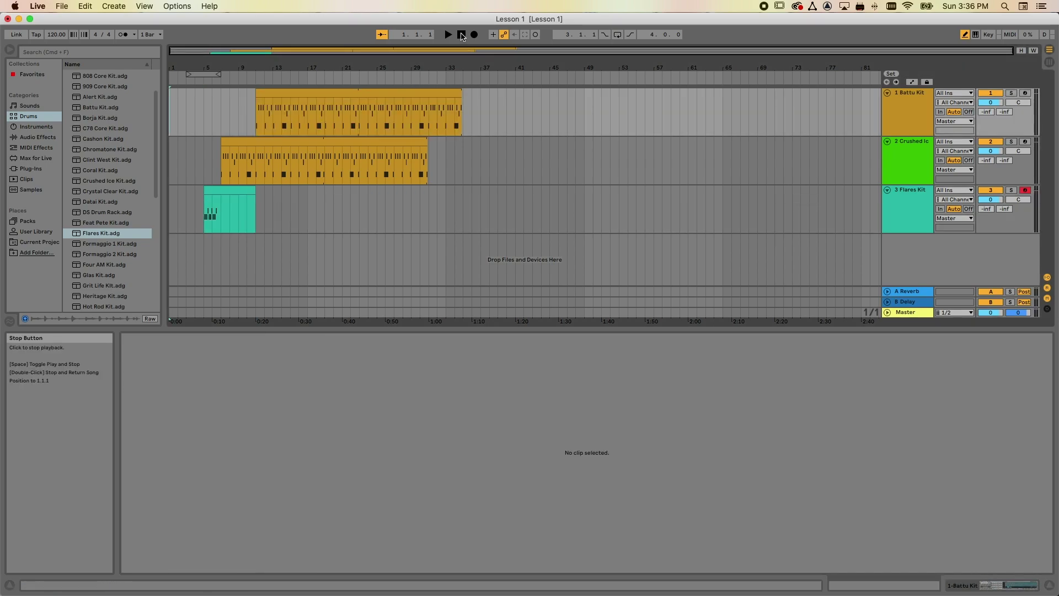